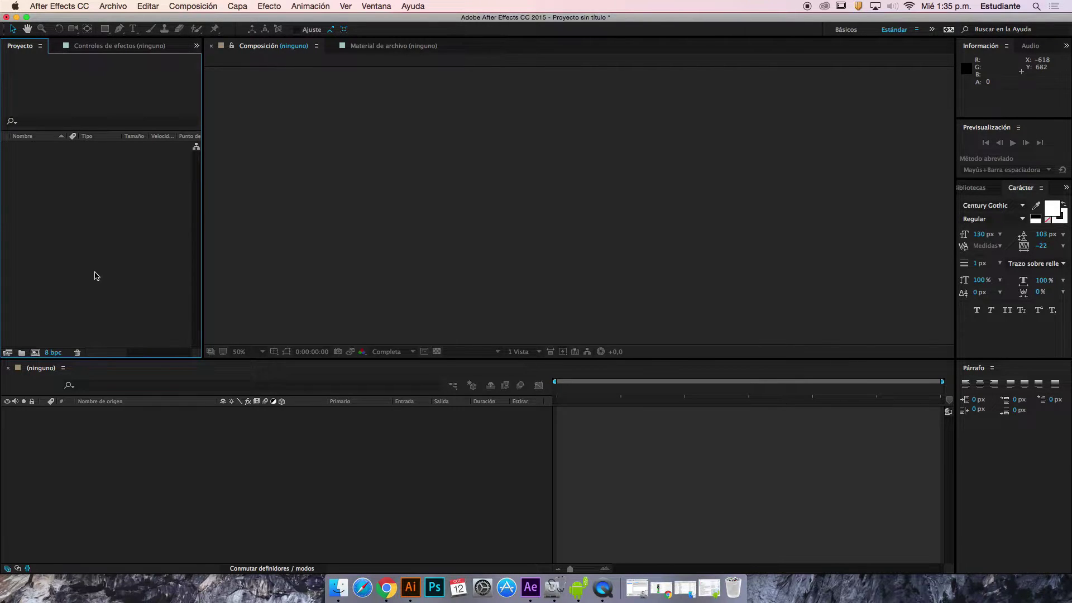
# - Import the five green-screen videos from the SAMSUNG drive's "material para clases" folder, from 50 Green Screen Effects Pack.mp4 through the Deadpool clip
pyautogui.click(339, 587)
pyautogui.scroll(-10, 386, 300)
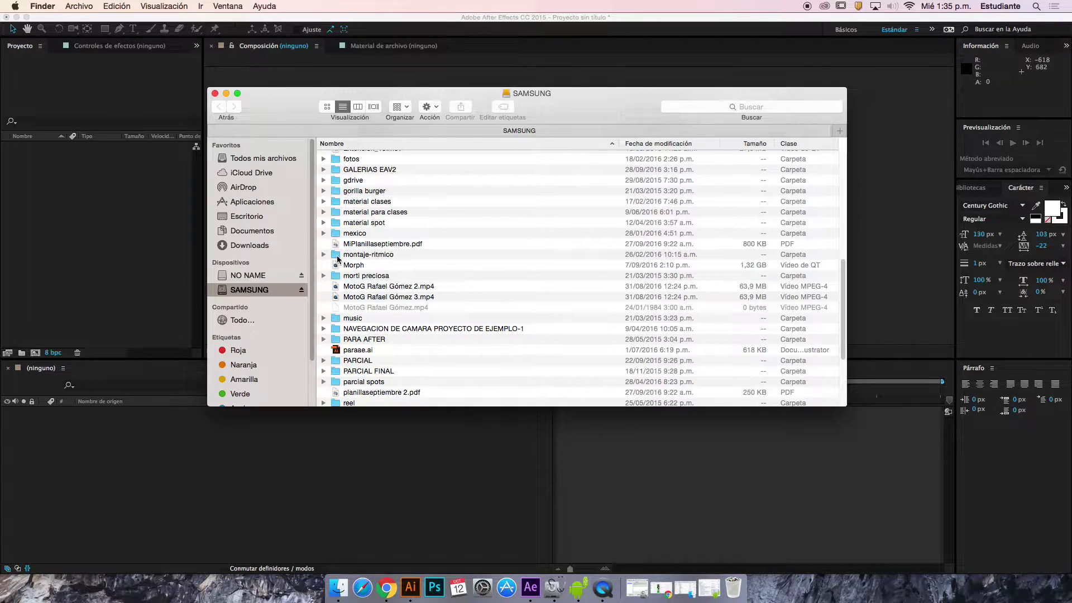
pyautogui.click(323, 211)
pyautogui.click(373, 233)
pyautogui.click(374, 224)
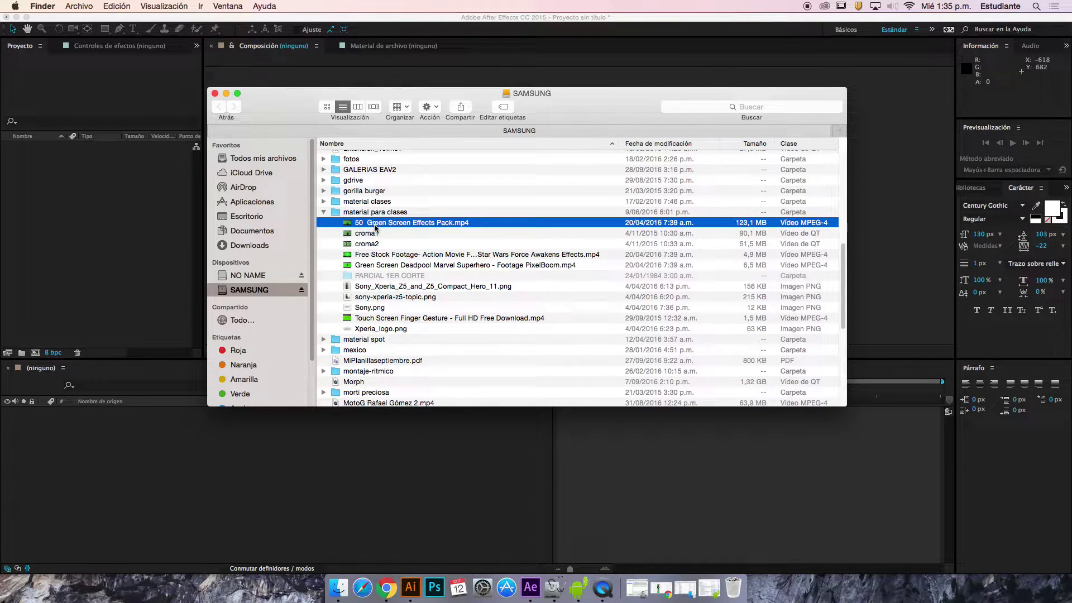
pyautogui.keyDown('shift'); pyautogui.click(376, 266); pyautogui.keyUp('shift')
pyautogui.moveTo(368, 249); pyautogui.dragTo(144, 240)
pyautogui.click(73, 227)
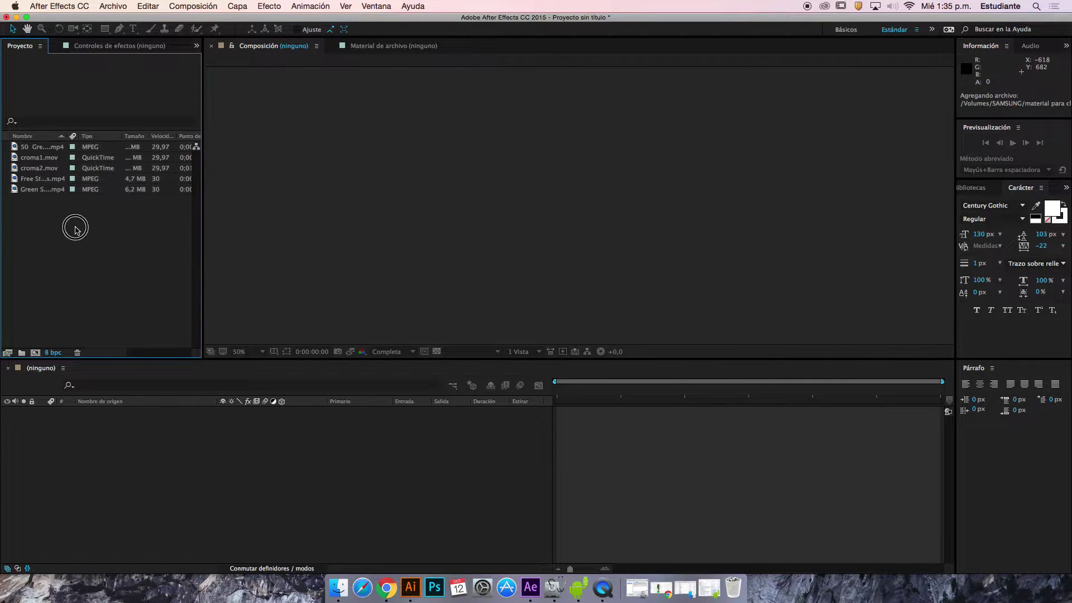
# - Trim the 50 Green Screen Effects Pack footage with an in point at 0;02;53;09 and an out point at 0;03;05;15
pyautogui.doubleClick(33, 147)
pyautogui.moveTo(236, 330); pyautogui.dragTo(375, 324)
pyautogui.press('.')
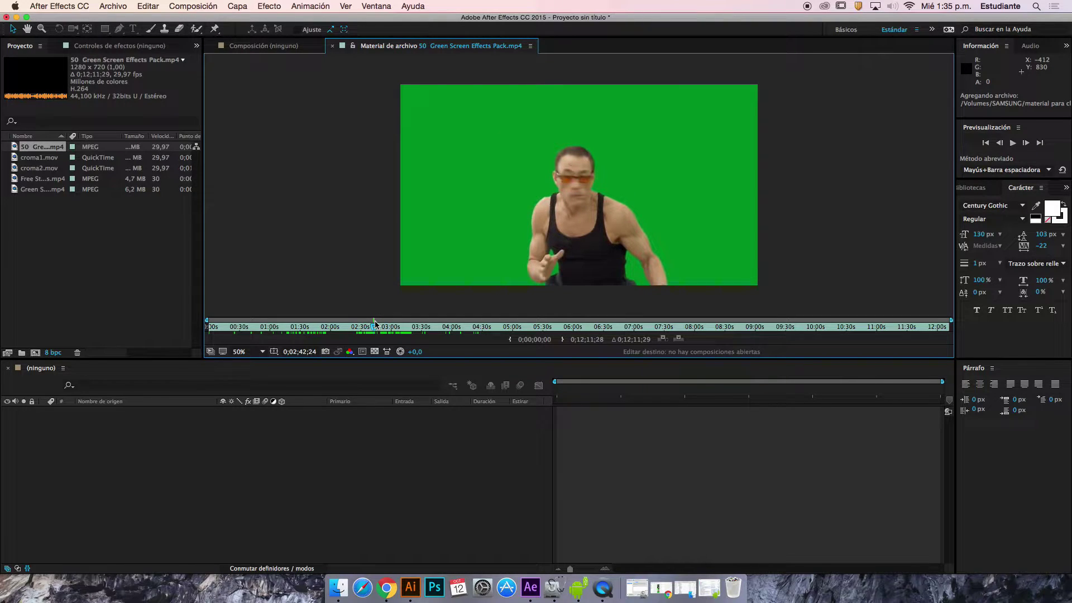
pyautogui.moveTo(376, 327); pyautogui.dragTo(396, 327)
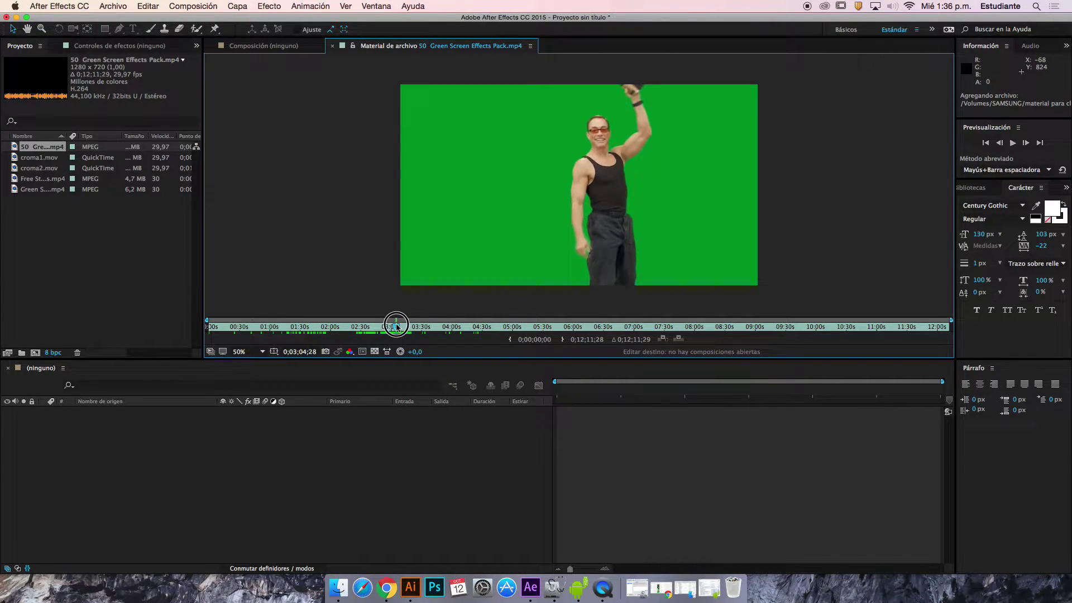
pyautogui.moveTo(396, 328); pyautogui.dragTo(397, 327)
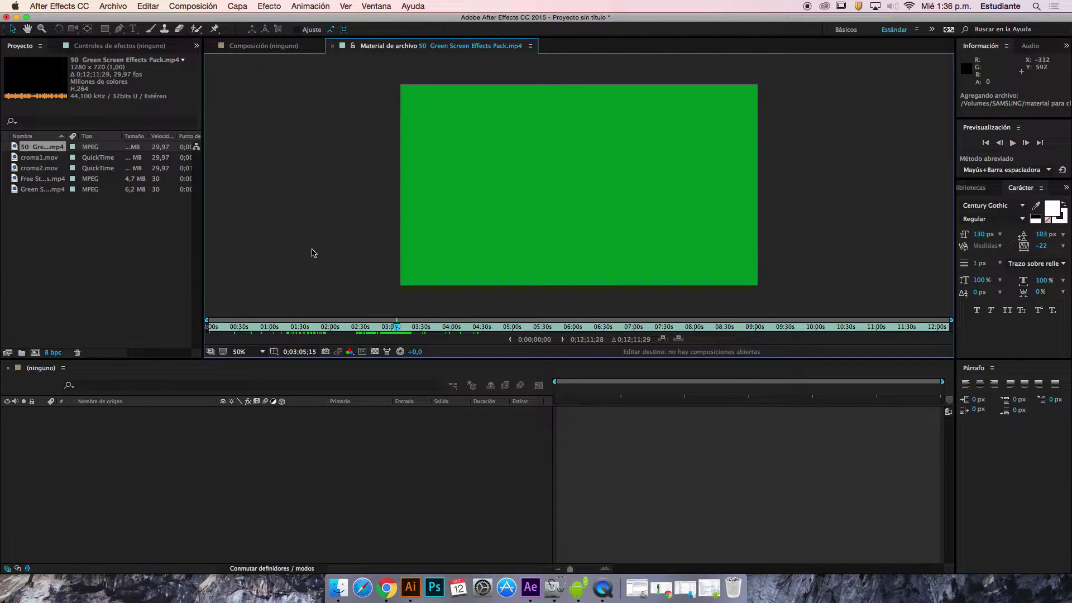
pyautogui.click(562, 339)
pyautogui.moveTo(399, 330); pyautogui.dragTo(385, 330)
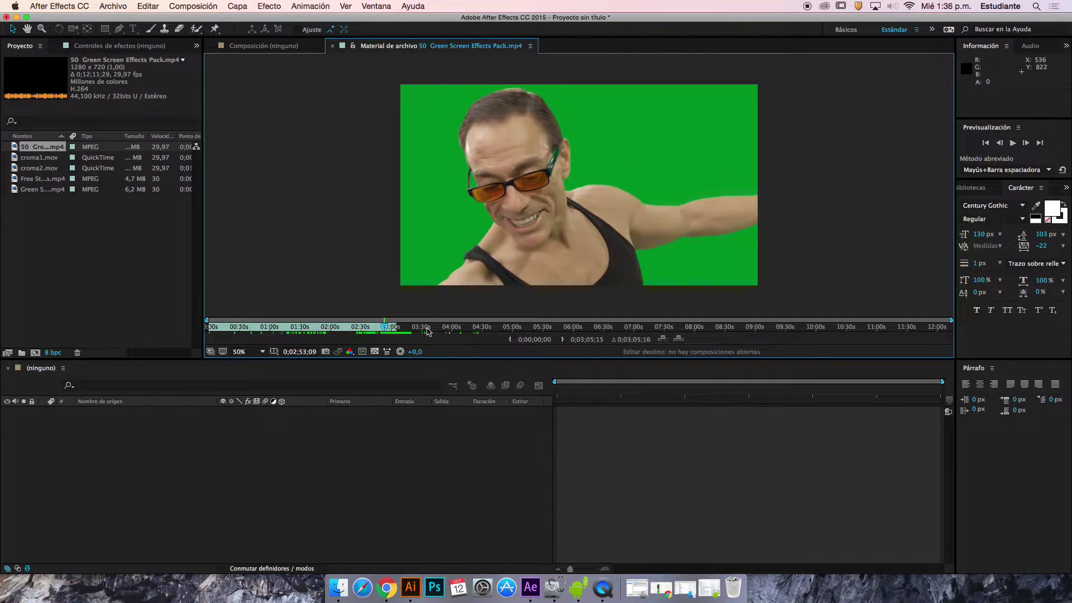
pyautogui.click(509, 339)
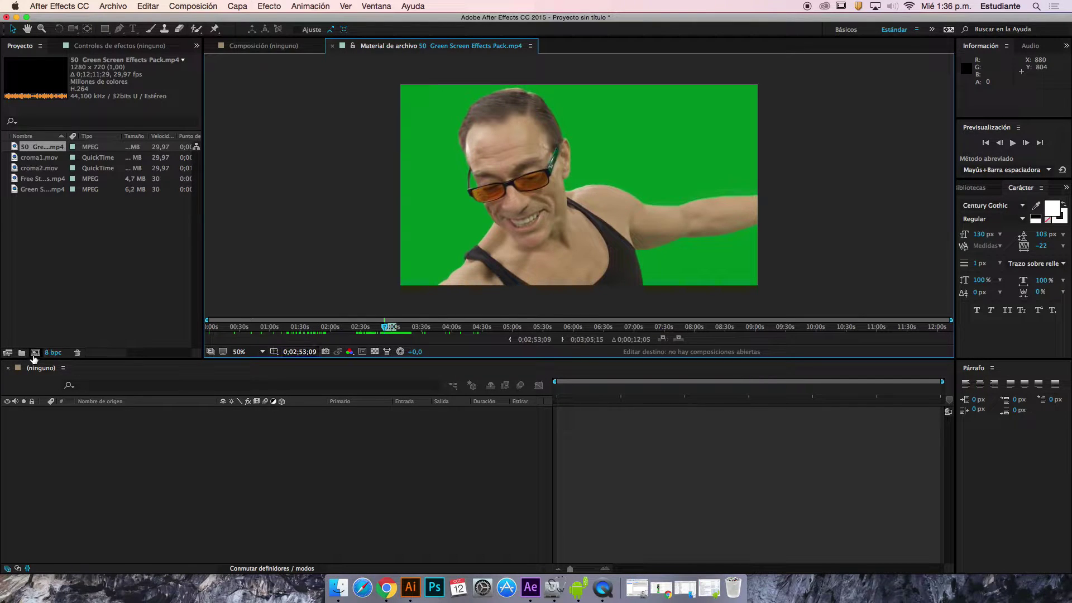
# - Create a composition with the HDTV 1080 29,97 preset and add the trimmed green-screen clip to it
pyautogui.click(35, 352)
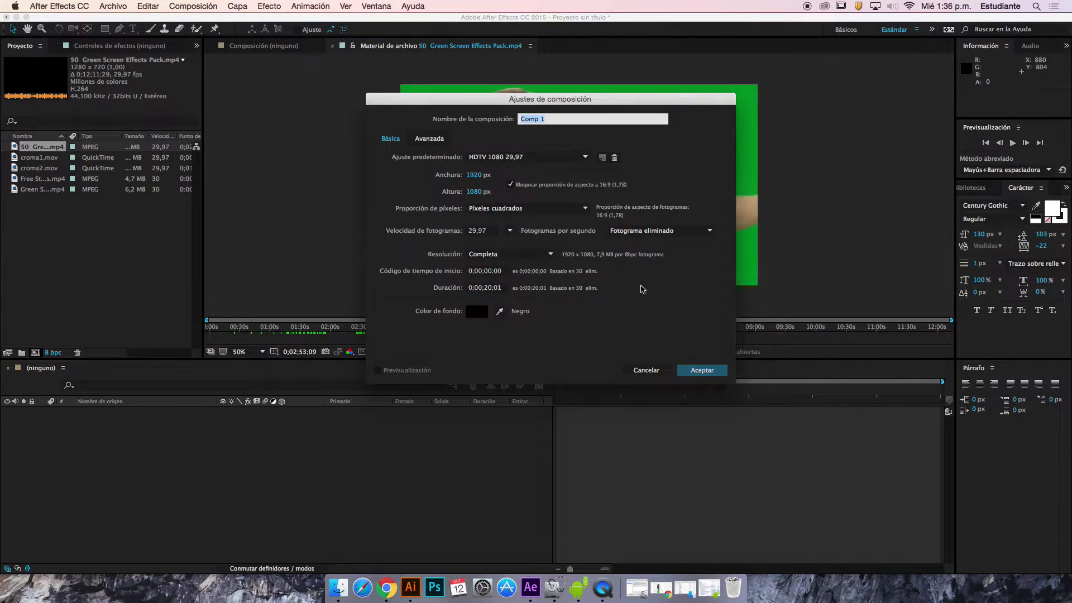
pyautogui.click(701, 373)
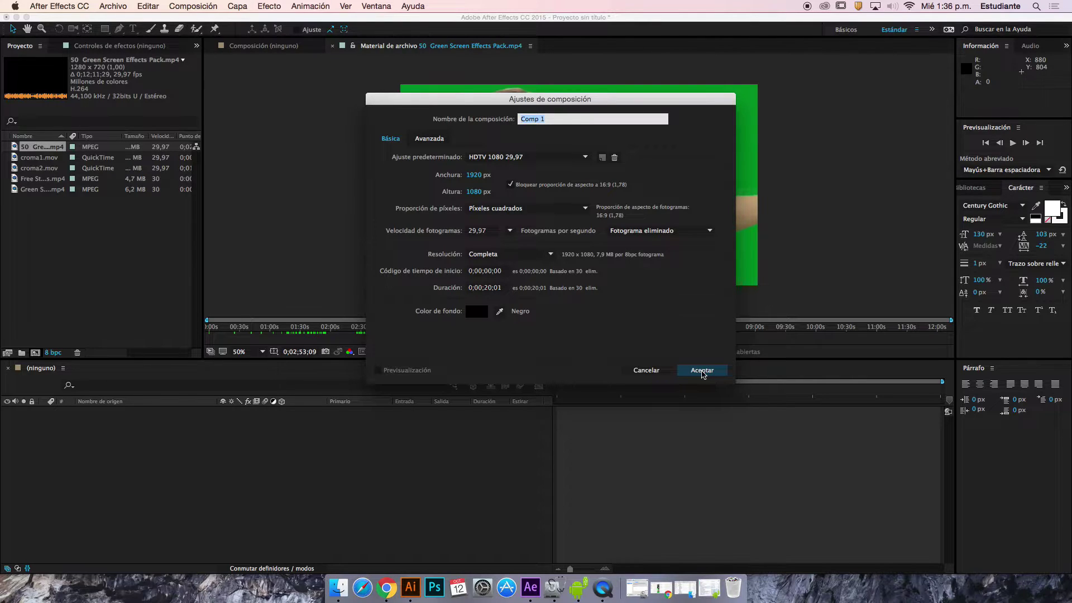
pyautogui.click(423, 49)
pyautogui.click(681, 337)
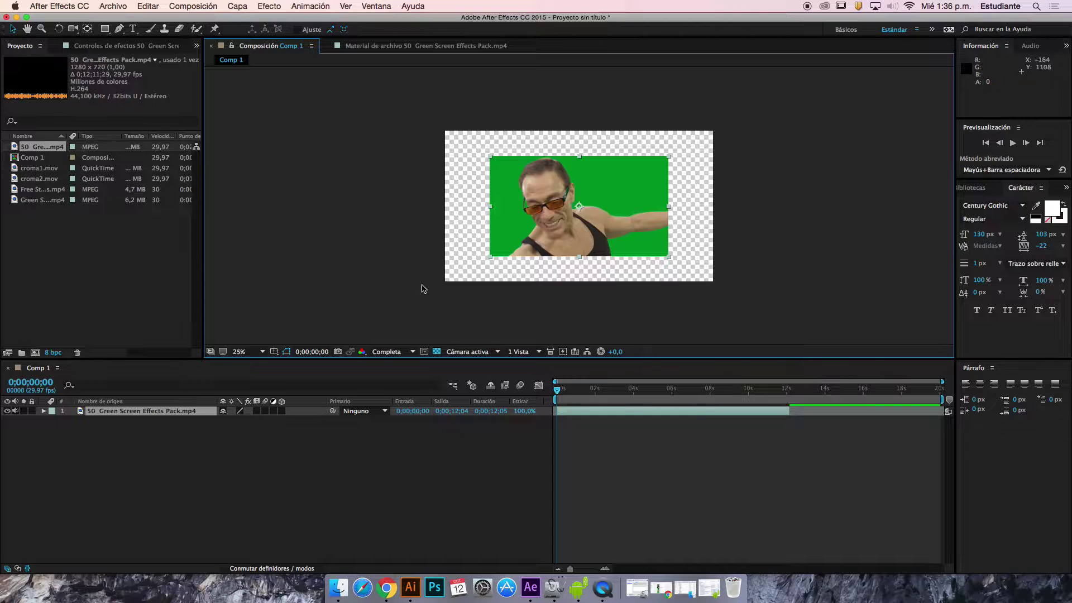
# - Scale the green-screen clip up to fill the composition frame and check the backdrop close up
pyautogui.moveTo(490, 256); pyautogui.dragTo(441, 280)
pyautogui.click(777, 215)
pyautogui.scroll(3, 651, 196)
pyautogui.scroll(-3, 647, 202)
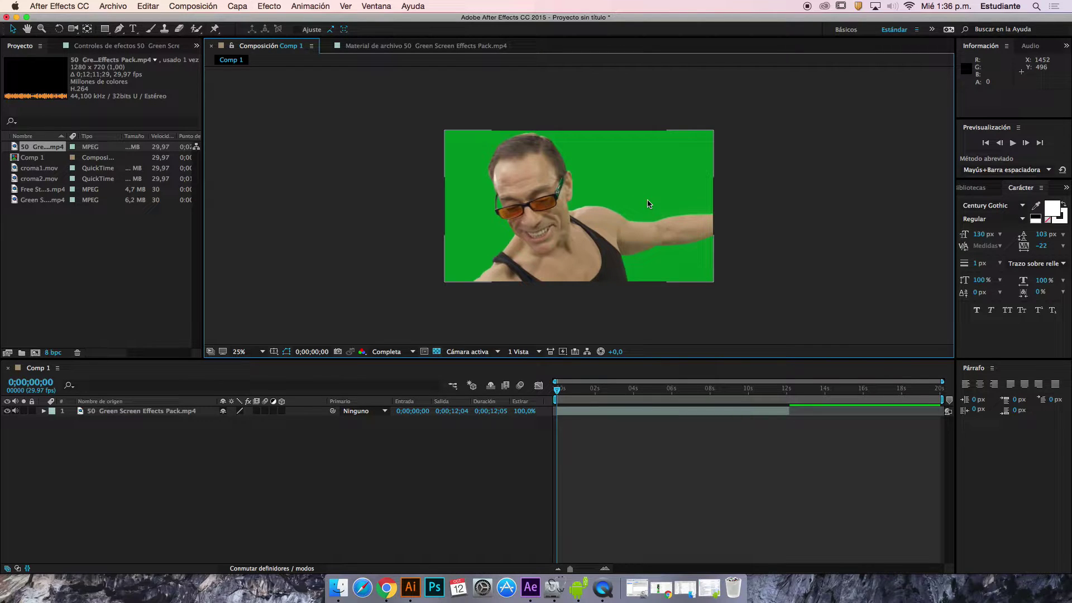
pyautogui.press('.')
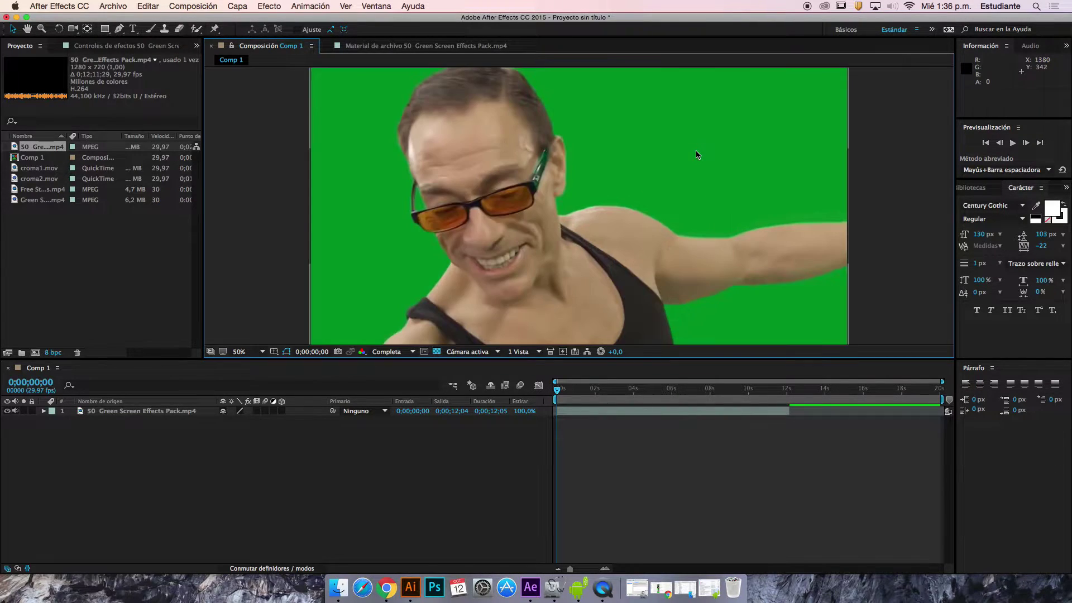
pyautogui.press(',')
pyautogui.press('.')
pyautogui.press('.')
pyautogui.press(',')
# - Open the croma2.mov footage and examine its green backdrop and surroundings around 0;01;18;18
pyautogui.click(15, 179)
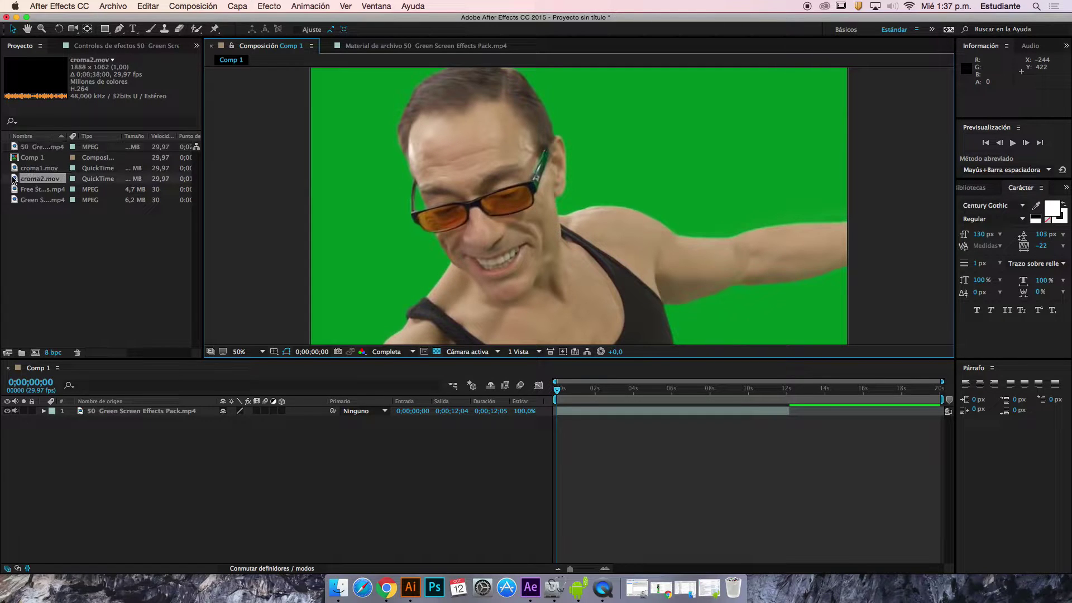
pyautogui.doubleClick(55, 180)
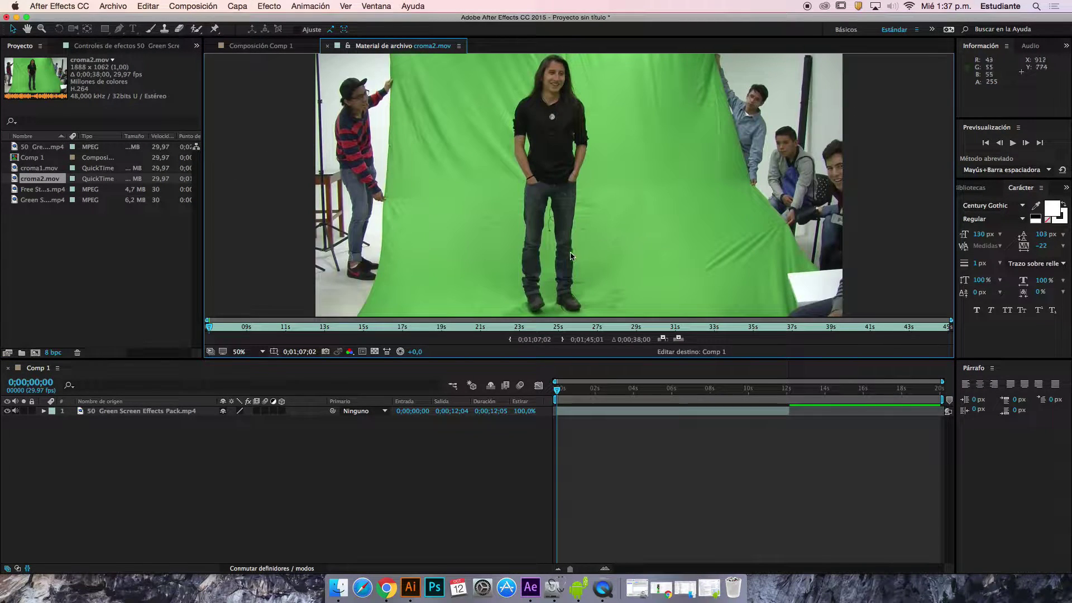
pyautogui.click(433, 326)
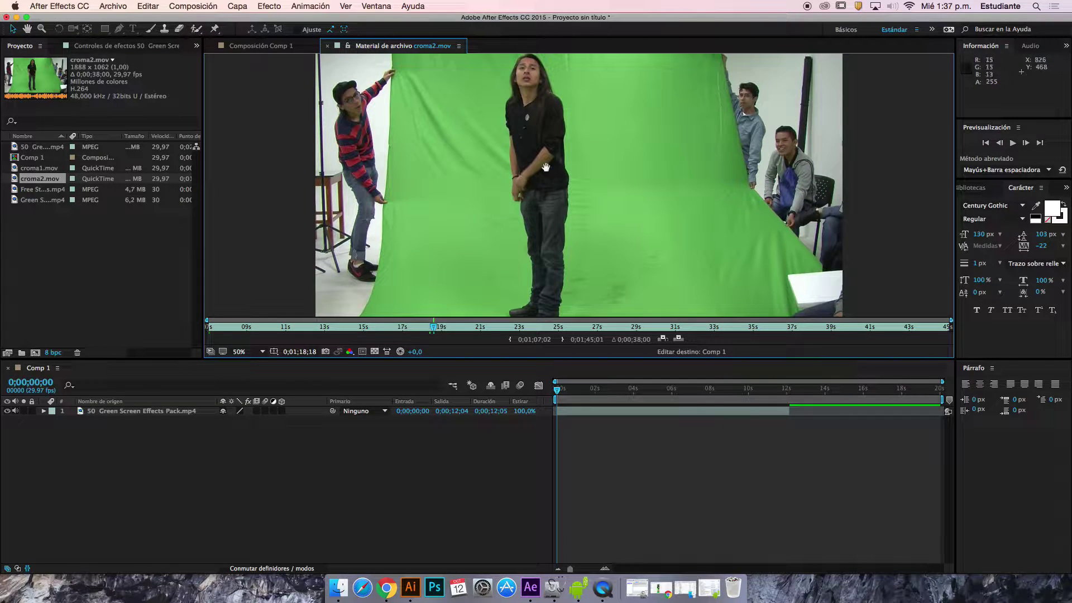
pyautogui.scroll(-5, 595, 198)
pyautogui.scroll(5, 595, 198)
pyautogui.scroll(-2, 594, 202)
pyautogui.scroll(-1, 449, 161)
pyautogui.scroll(1, 452, 166)
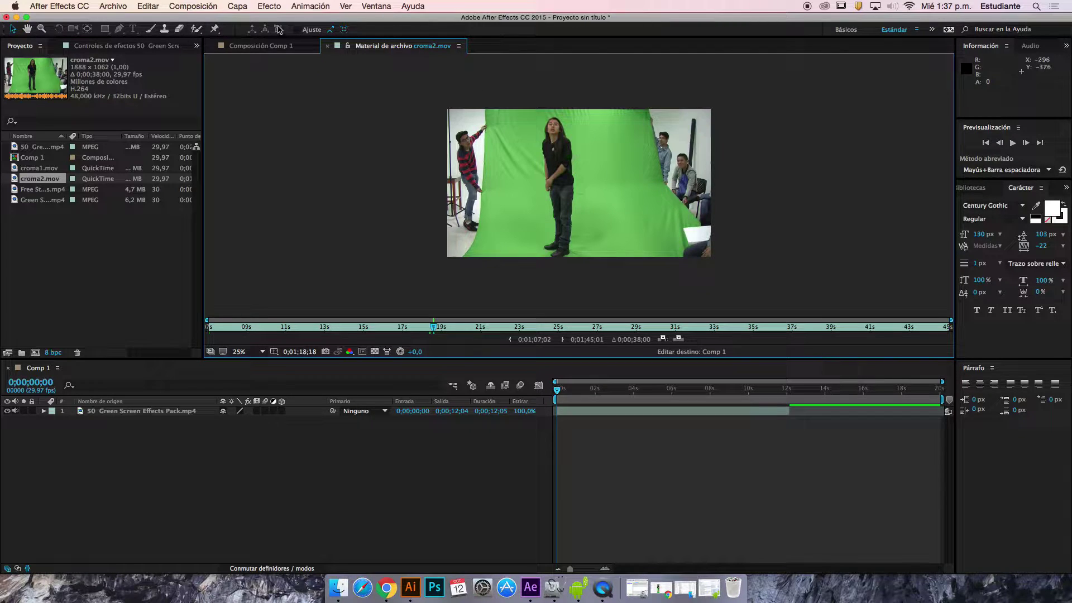
# - Return to Comp 1 and review the clip's green backdrop along the timeline up to about 0;00;05;05
pyautogui.click(266, 49)
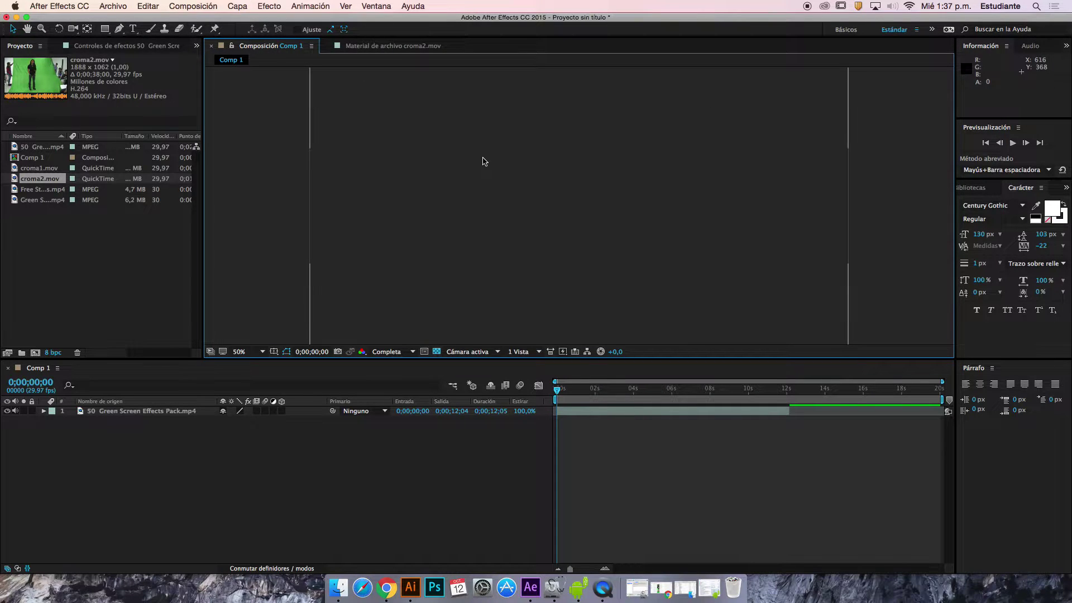
pyautogui.click(627, 391)
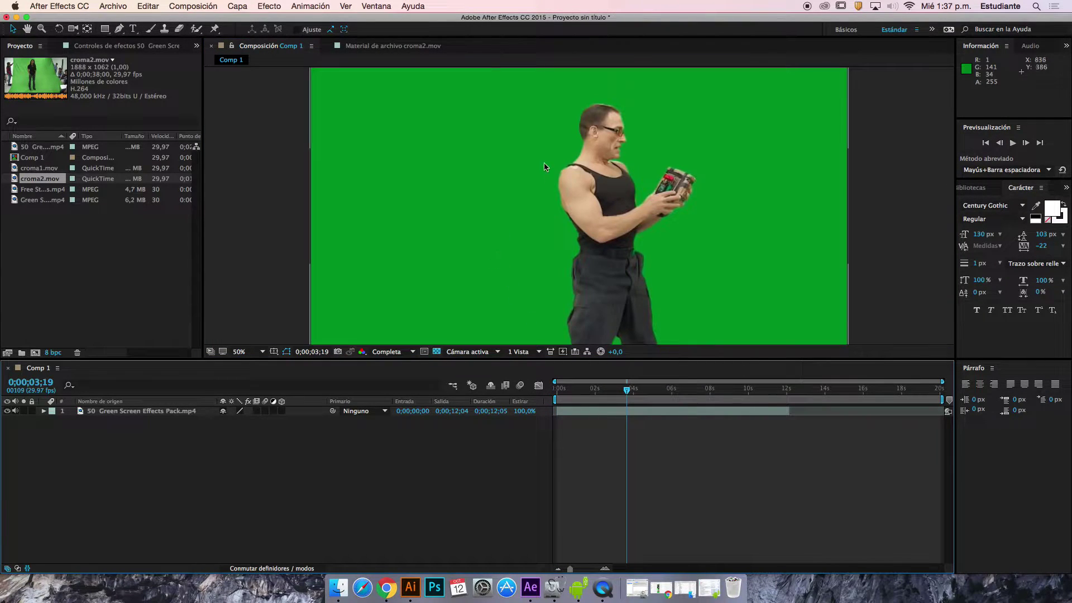
pyautogui.press(',')
pyautogui.press('.')
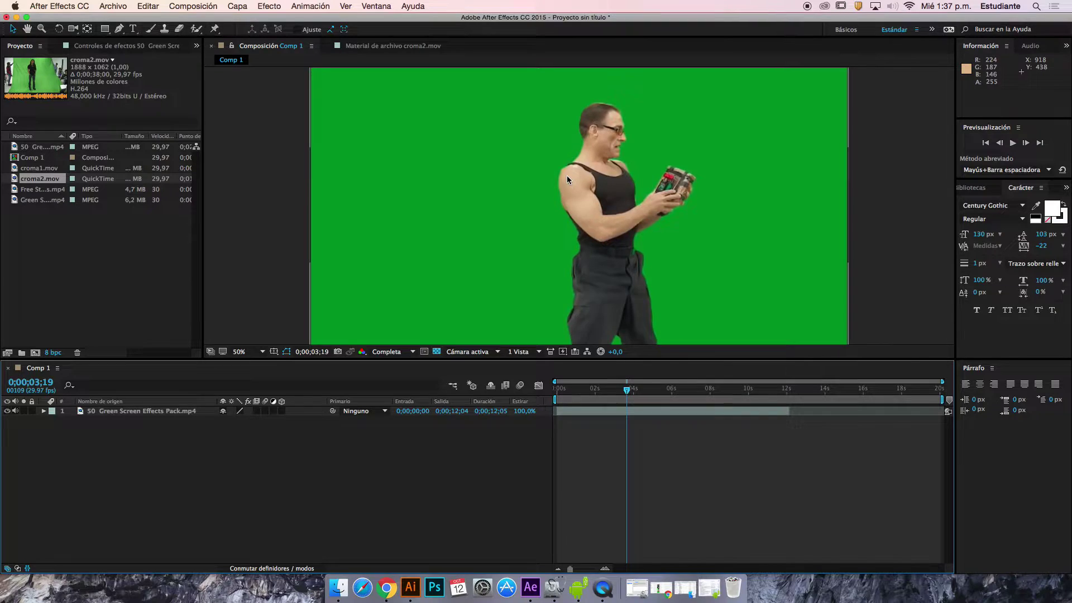
pyautogui.press(',')
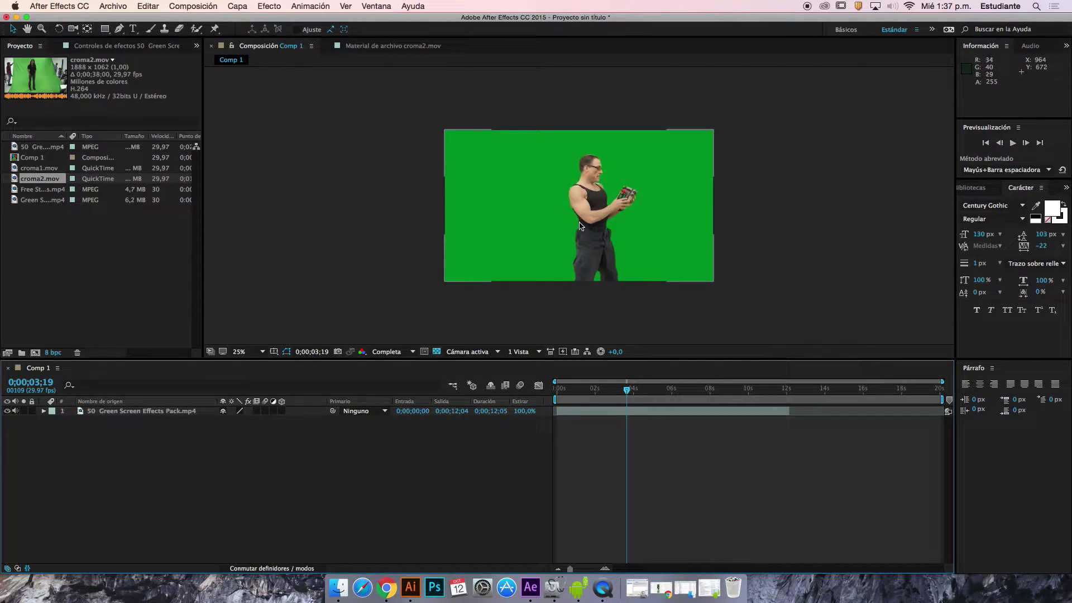
pyautogui.click(583, 390)
pyautogui.moveTo(583, 391); pyautogui.dragTo(657, 389)
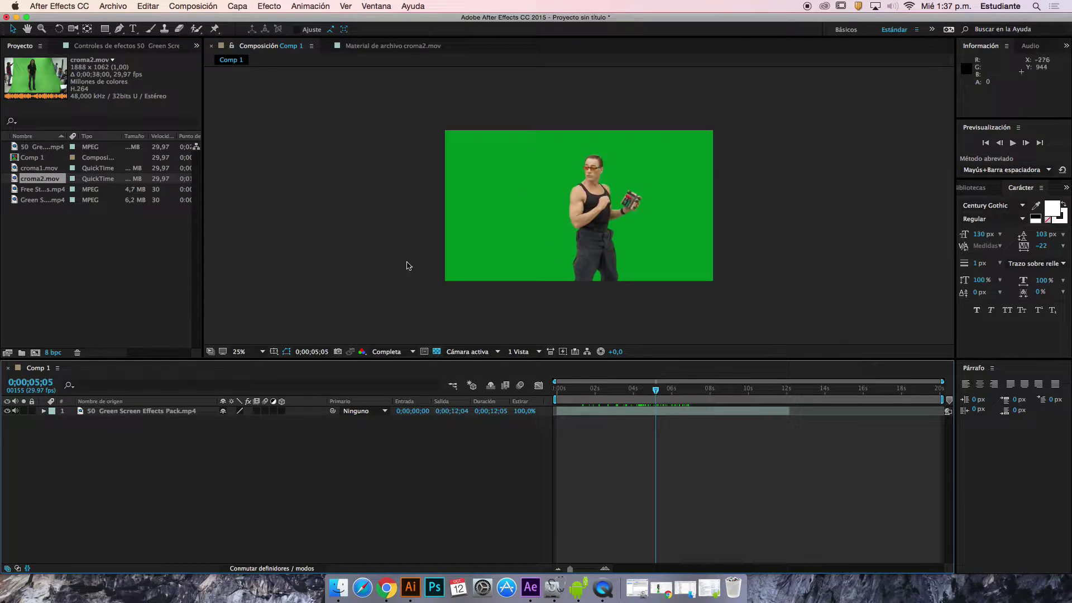
# - Apply the Incrustación por croma lineal effect to the 50 Green Screen Effects Pack layer and widen the effect controls area
pyautogui.click(138, 412)
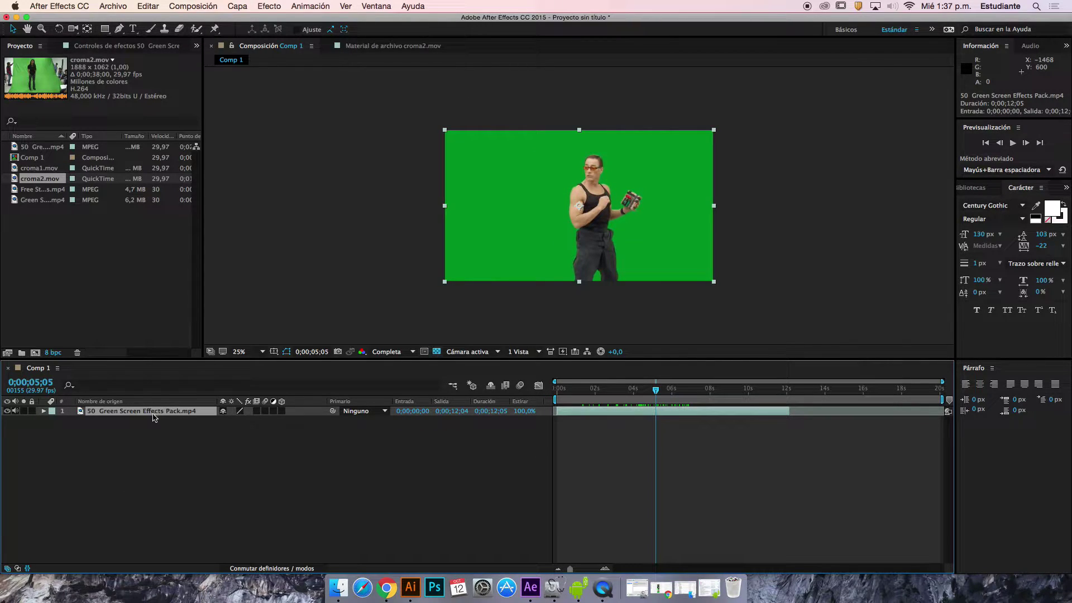
pyautogui.click(270, 7)
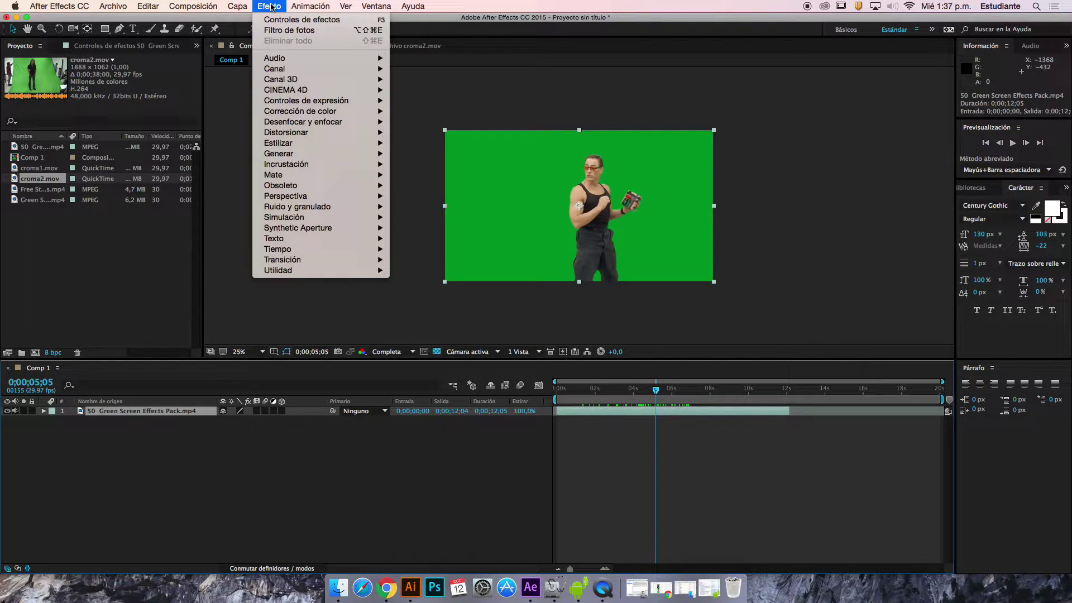
pyautogui.moveTo(316, 168)
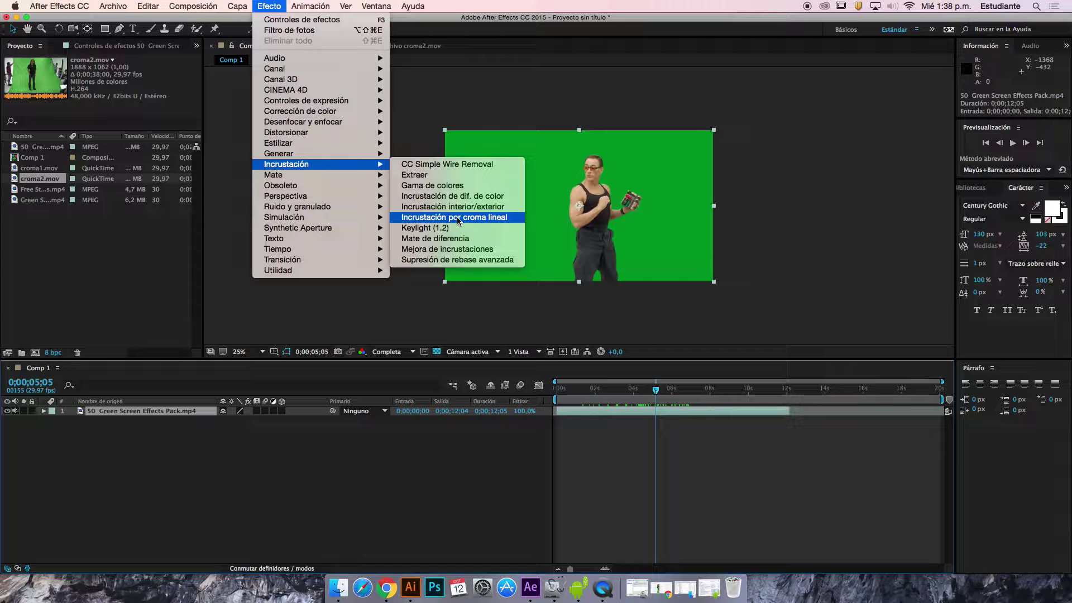
pyautogui.click(458, 218)
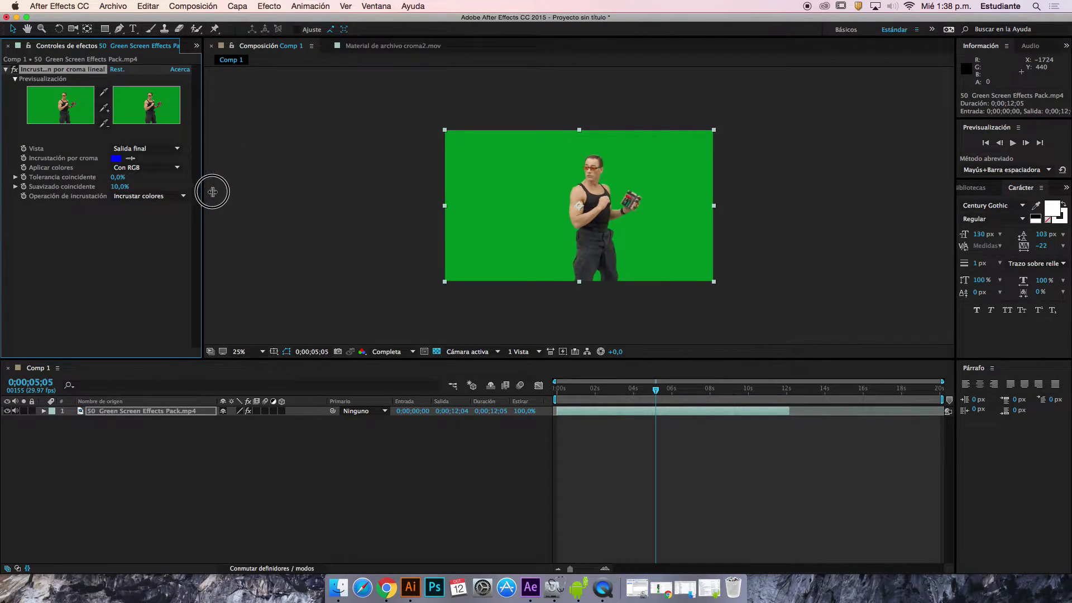
pyautogui.moveTo(212, 192); pyautogui.dragTo(224, 192)
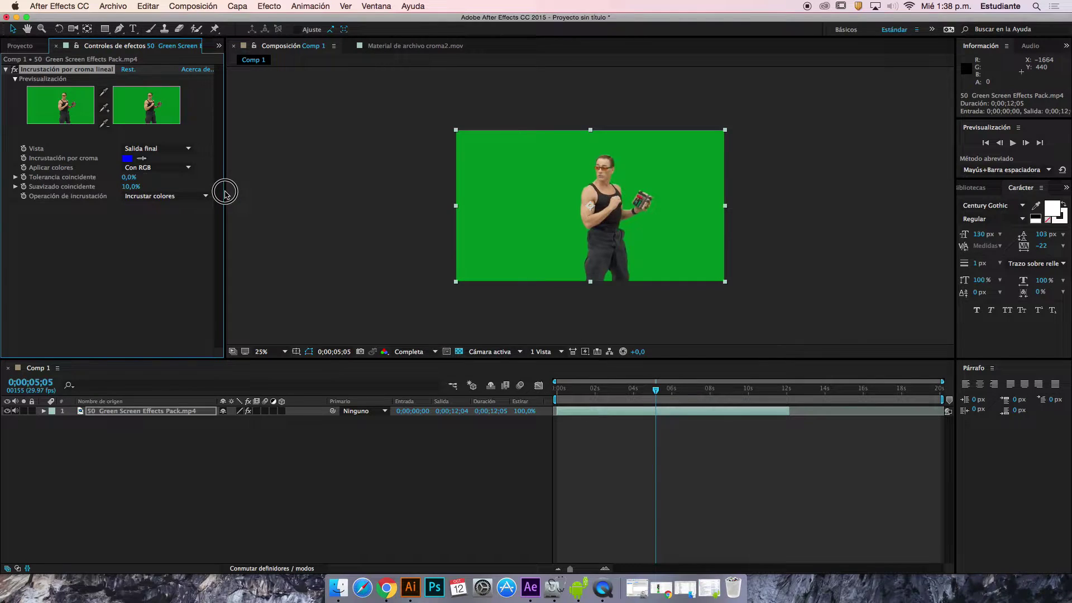
# - Sample the clip's green backdrop as the key colour and inspect the cut-out over transparency
pyautogui.click(127, 159)
pyautogui.click(617, 198)
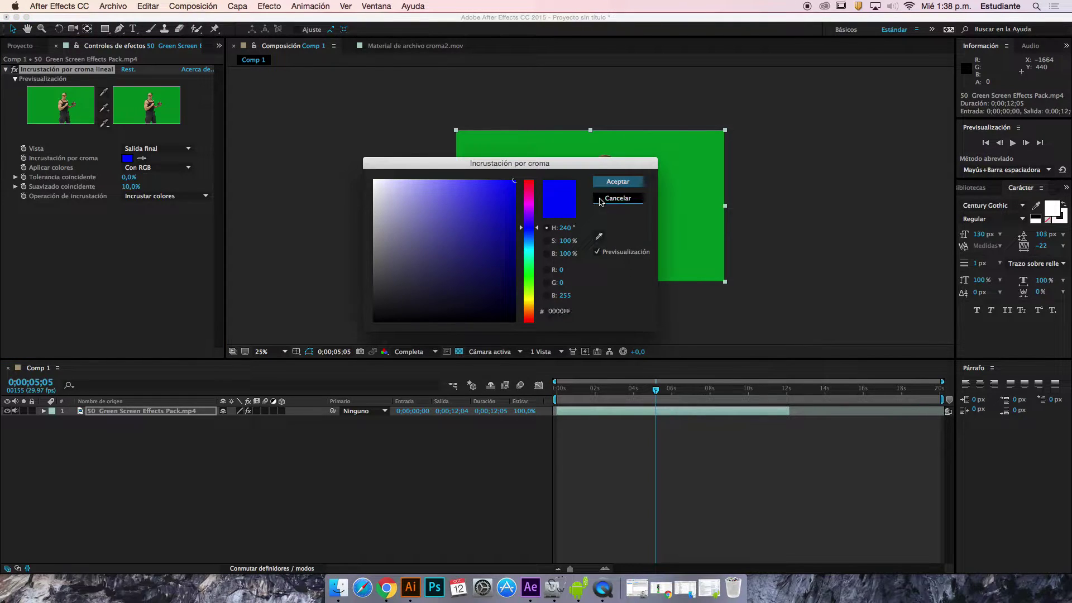
pyautogui.click(142, 159)
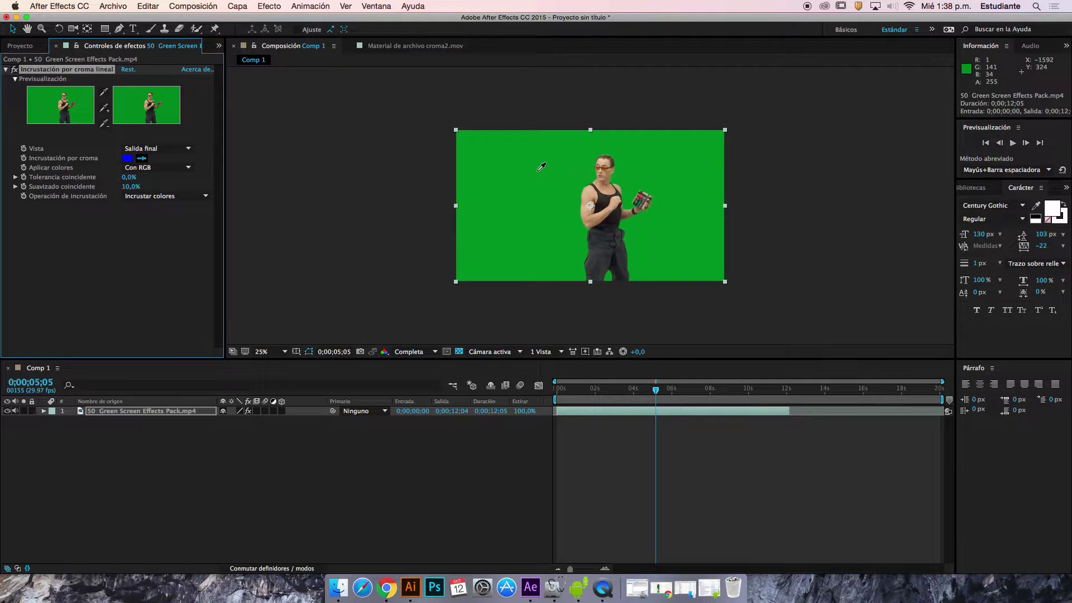
pyautogui.click(642, 149)
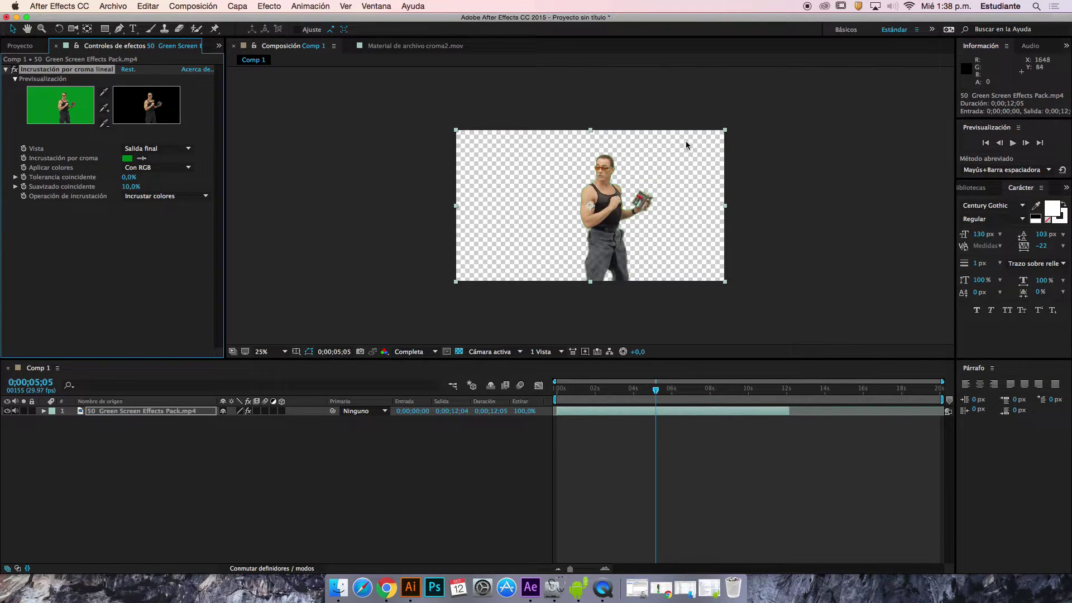
pyautogui.press('.')
pyautogui.press('.')
pyautogui.press('.')
pyautogui.press(',')
pyautogui.press(',')
pyautogui.press(',')
pyautogui.press(',')
# - Add a composition-sized red solid beneath the keyed clip and inspect the man's cut-out edges against it
pyautogui.click(187, 413)
pyautogui.rightClick(180, 437)
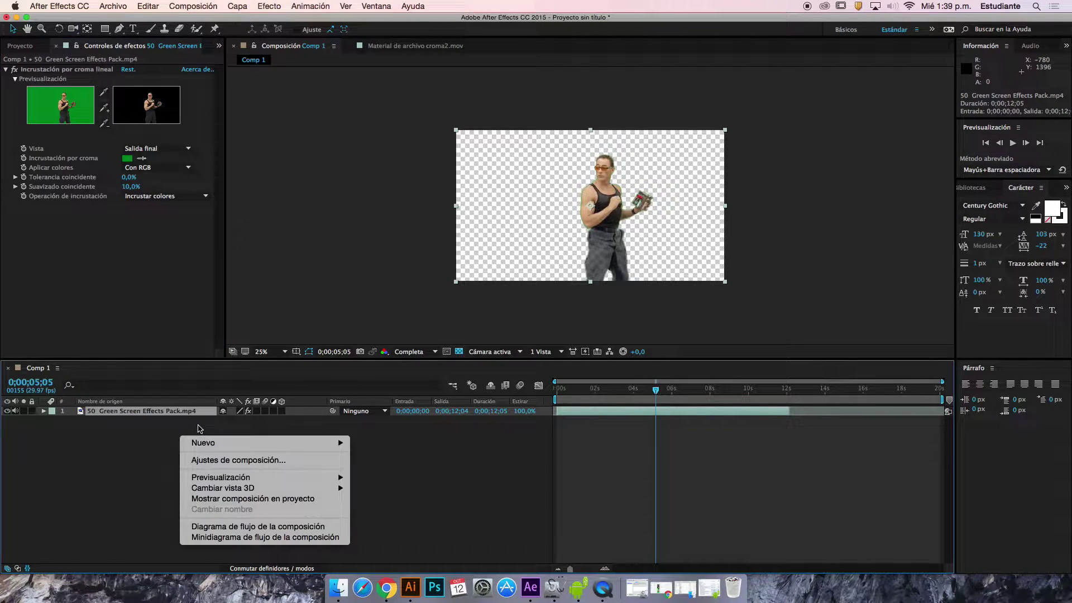
pyautogui.moveTo(252, 444)
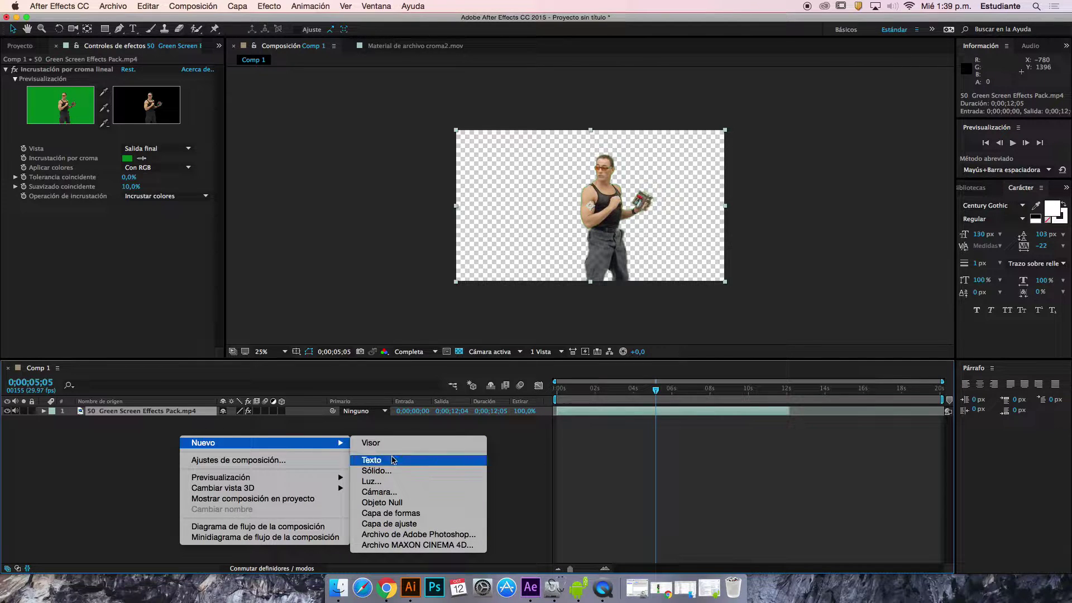
pyautogui.click(406, 472)
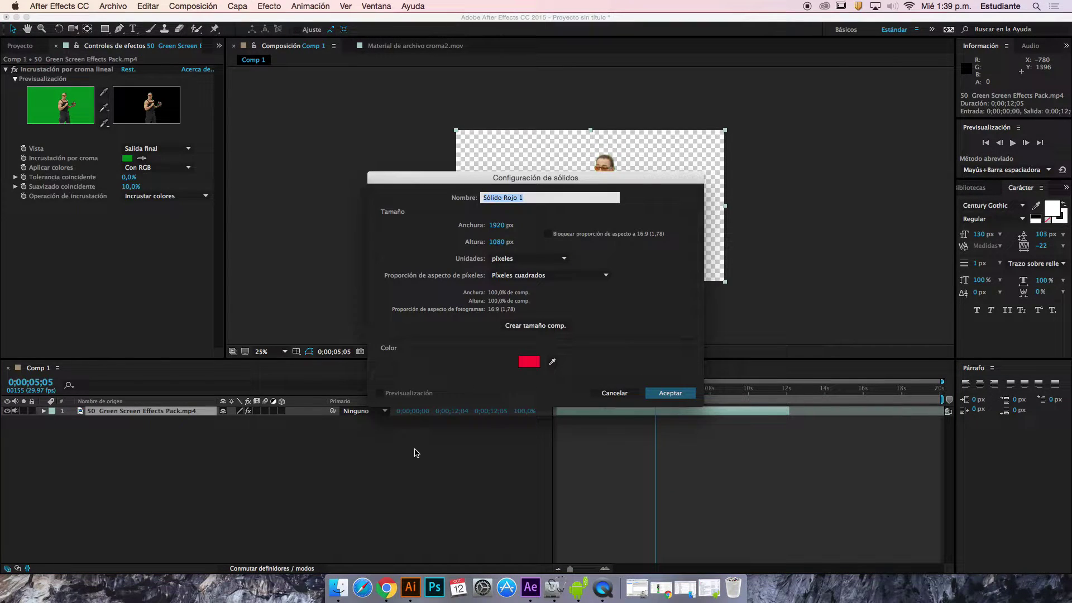
pyautogui.click(669, 391)
pyautogui.moveTo(161, 413); pyautogui.dragTo(155, 427)
pyautogui.scroll(4, 664, 201)
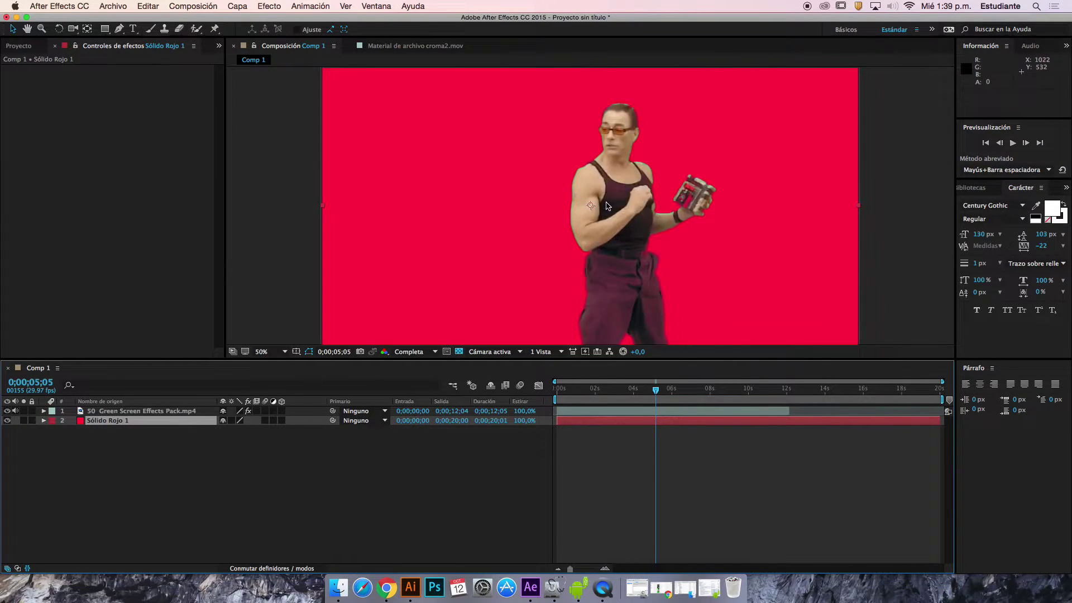
pyautogui.scroll(-4, 648, 212)
pyautogui.scroll(2, 640, 220)
pyautogui.scroll(2, 640, 220)
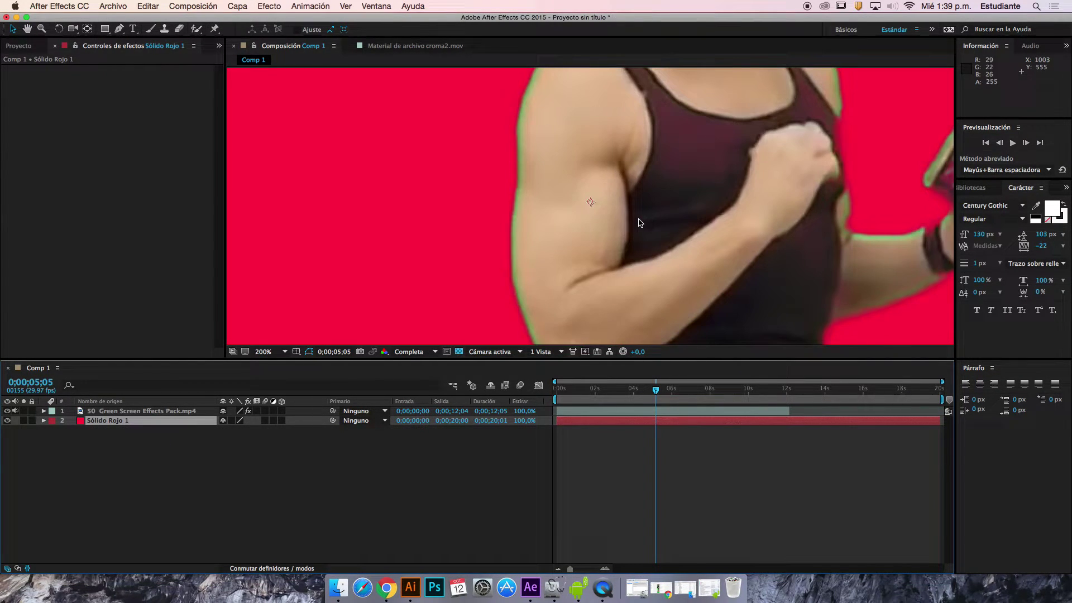
# - Inspect the keyed man's cut-out edges over red and compare with the Incrustación por croma lineal effect switched off and on
pyautogui.scroll(-2, 640, 225)
pyautogui.press('space')
pyautogui.moveTo(641, 222); pyautogui.dragTo(482, 270)
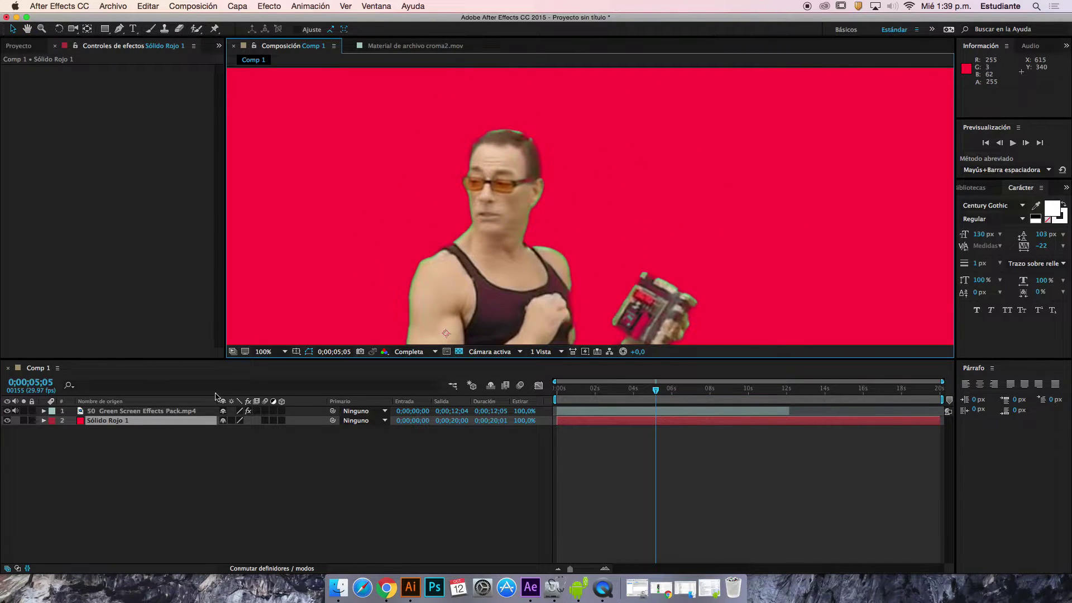
pyautogui.click(134, 411)
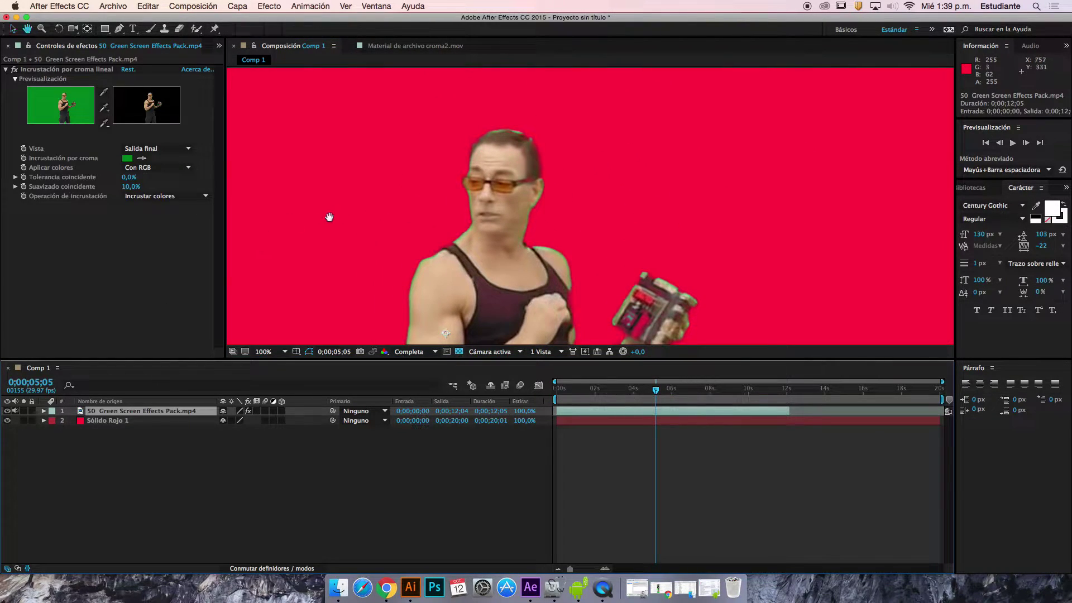
pyautogui.moveTo(363, 236); pyautogui.dragTo(427, 190)
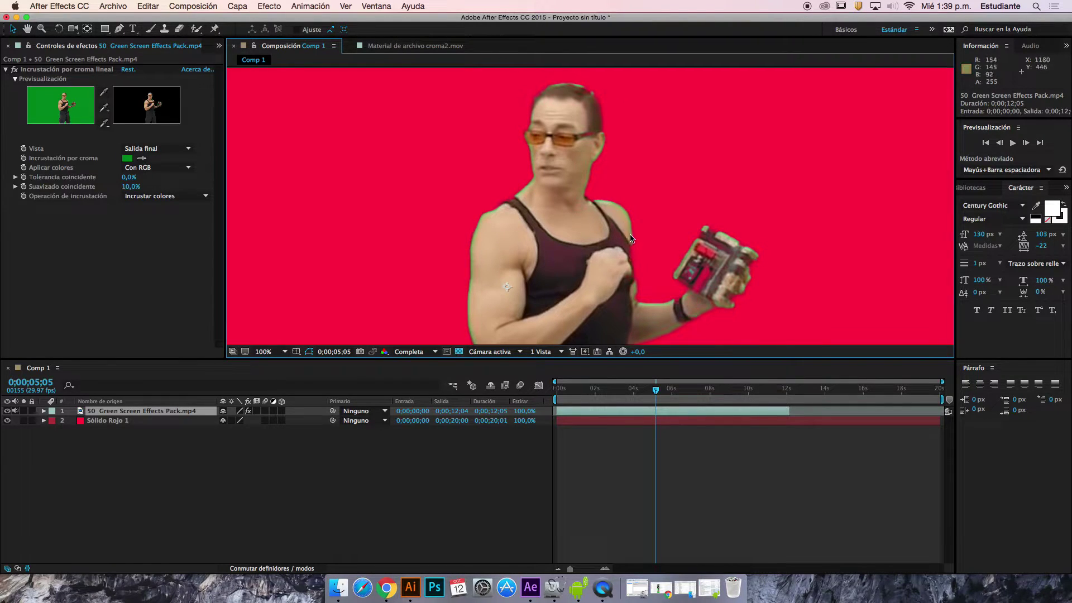
pyautogui.moveTo(564, 248); pyautogui.dragTo(500, 41)
pyautogui.press(',')
pyautogui.press('v')
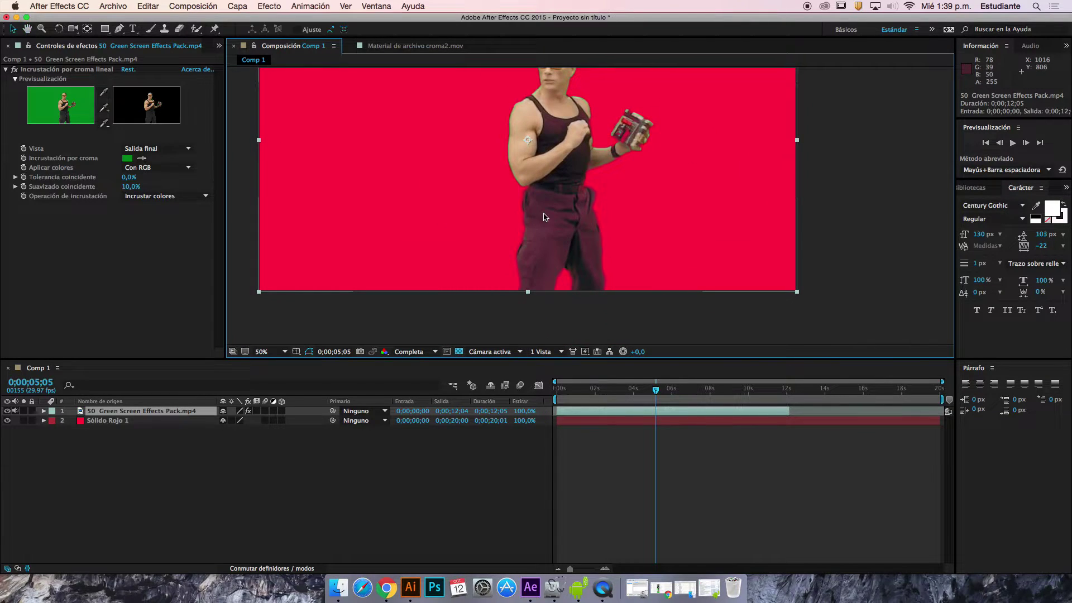
pyautogui.click(17, 69)
pyautogui.click(17, 70)
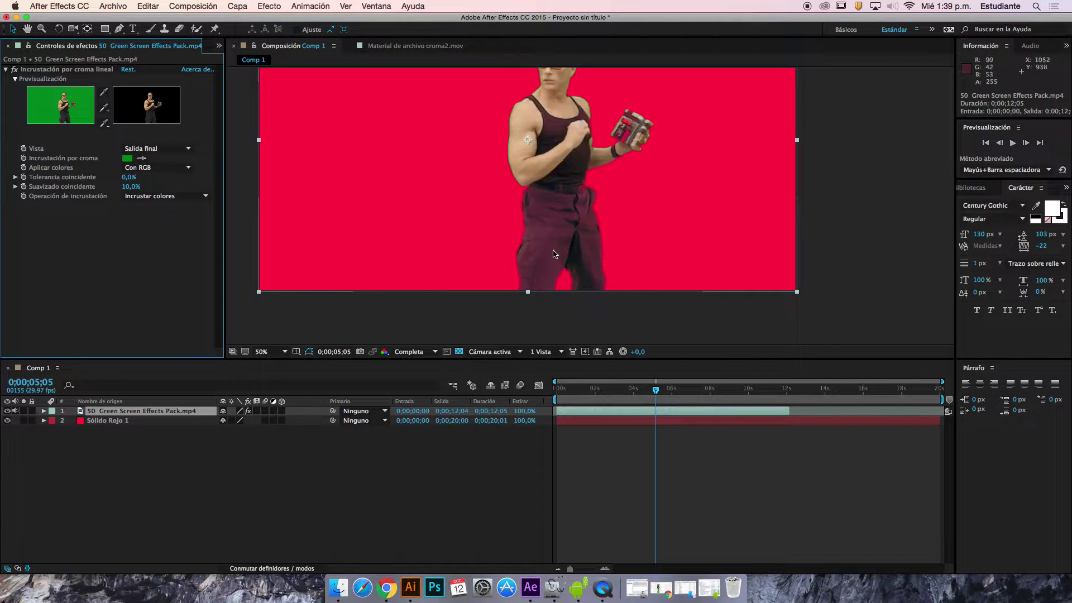
# - Shift the 50 Green Screen Effects Pack clip over the red solid to position 944, 542
pyautogui.moveTo(629, 266); pyautogui.dragTo(586, 261)
pyautogui.moveTo(507, 229); pyautogui.dragTo(519, 234)
pyautogui.moveTo(572, 193); pyautogui.dragTo(536, 235)
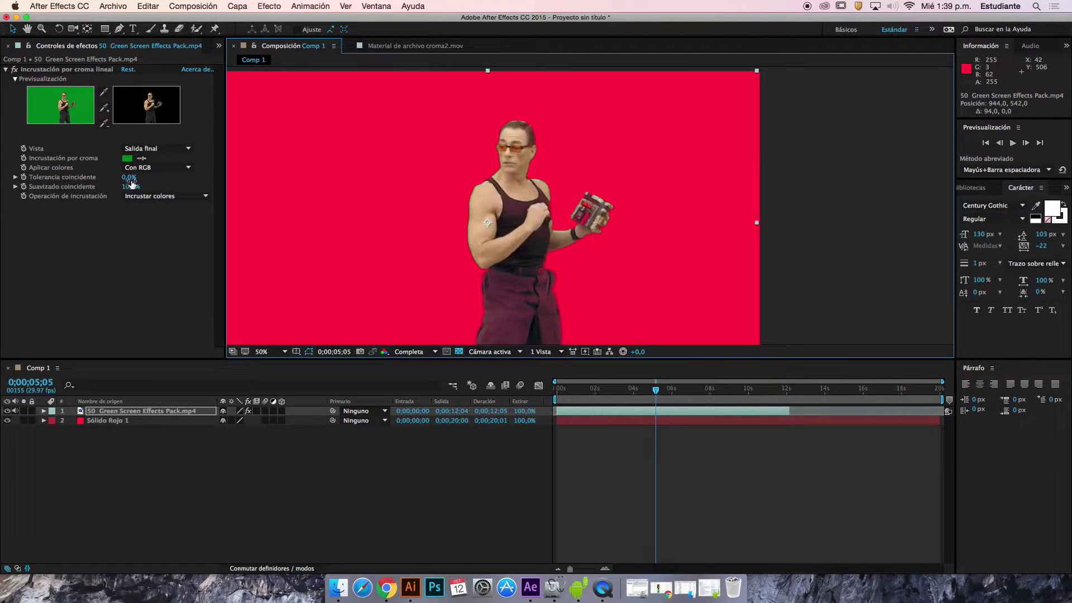
# - Try a Suavizado coincidente of 16.0% on the linear chroma key and undo the change
pyautogui.moveTo(130, 182); pyautogui.dragTo(110, 191)
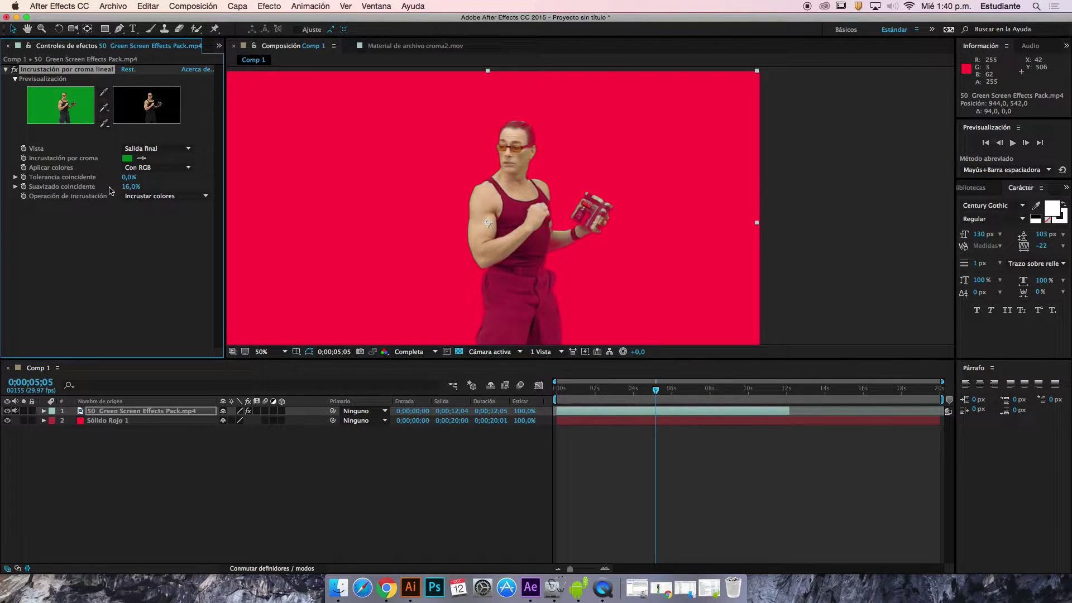
pyautogui.press('super+z')
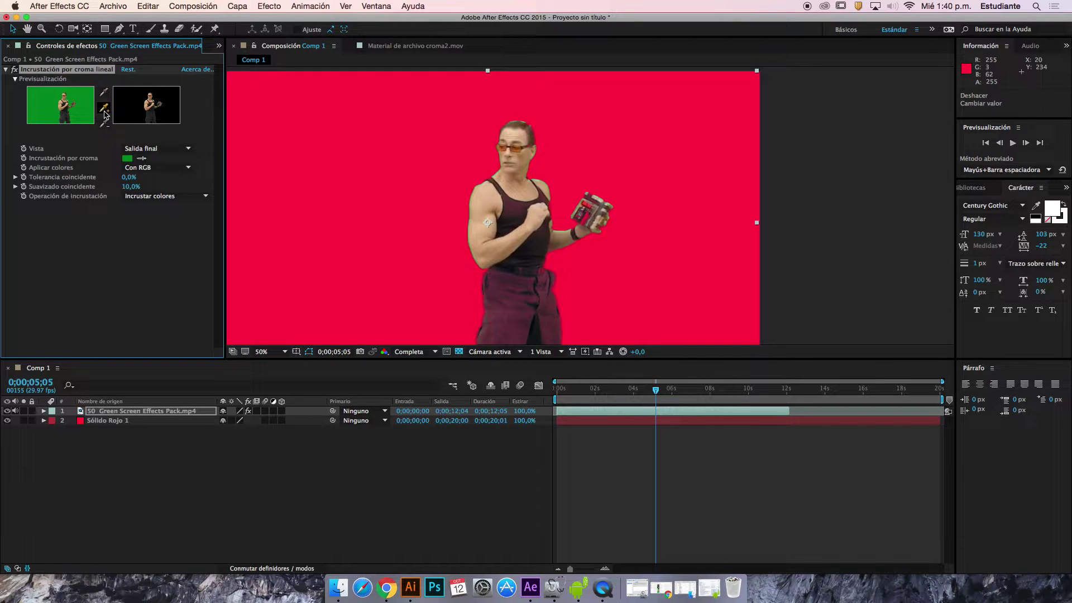
# - Try adding a colour sampled near the handheld device to the linear chroma key, then undo it
pyautogui.click(104, 108)
pyautogui.press('.')
pyautogui.press('.')
pyautogui.press('.')
pyautogui.press('.')
pyautogui.press('.')
pyautogui.press('.')
pyautogui.press('.')
pyautogui.click(425, 190)
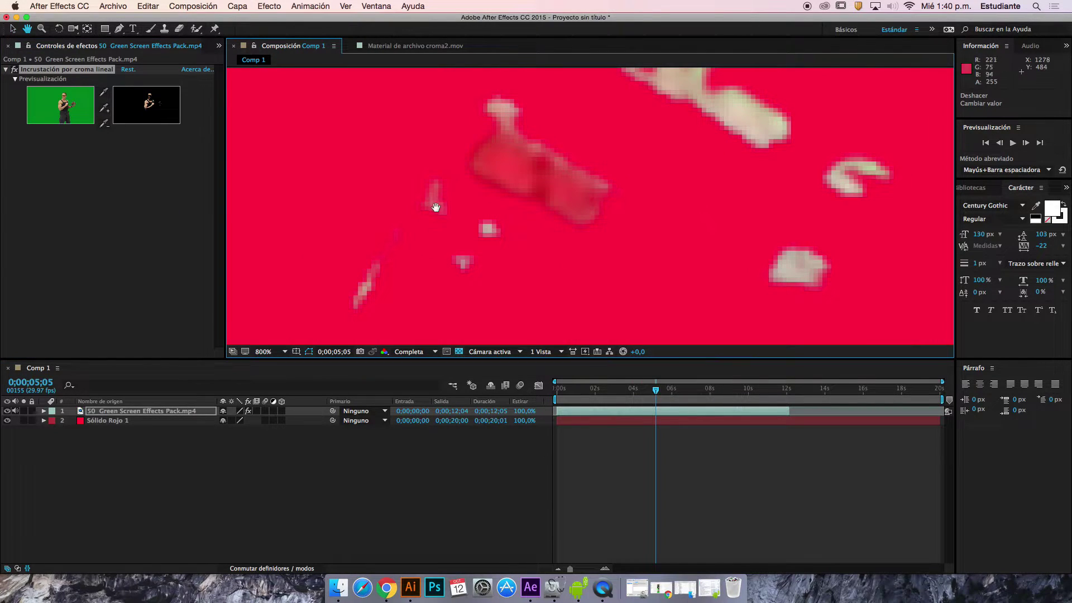
pyautogui.press(',')
pyautogui.press(',')
pyautogui.press(',')
pyautogui.press('super+z')
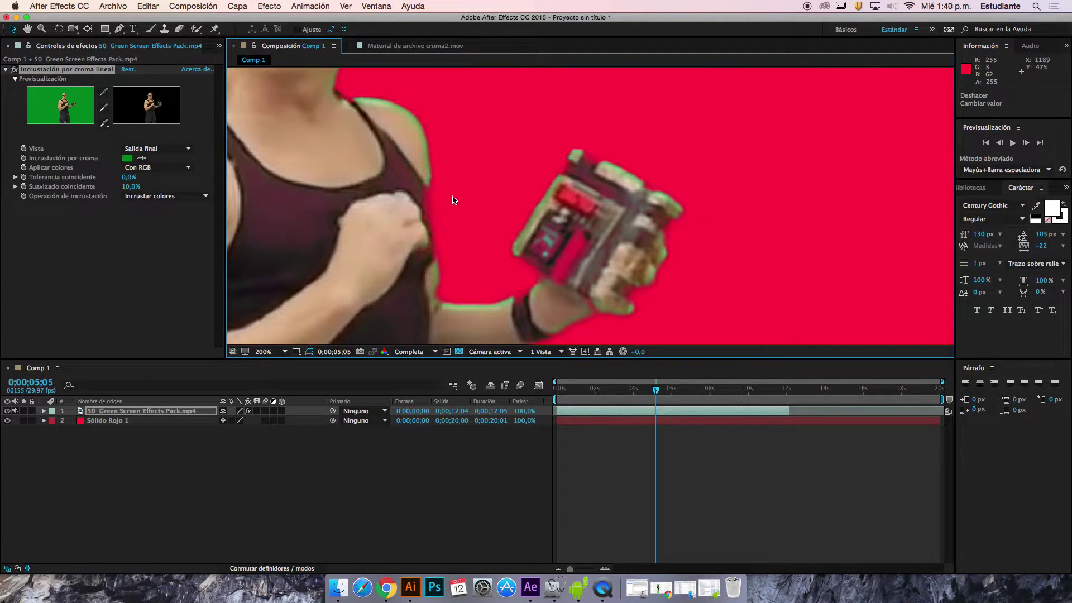
# - Add the green fringe on the man's shoulder to the linear chroma key and check the cut-out at 0;00;02;27
pyautogui.click(104, 108)
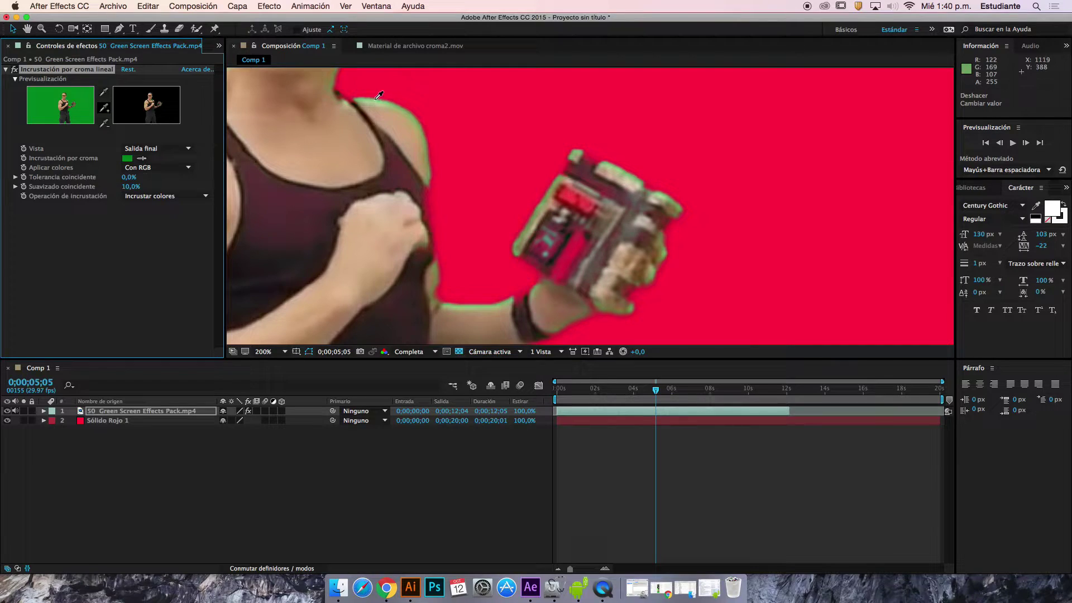
pyautogui.click(373, 95)
pyautogui.press(',')
pyautogui.press(',')
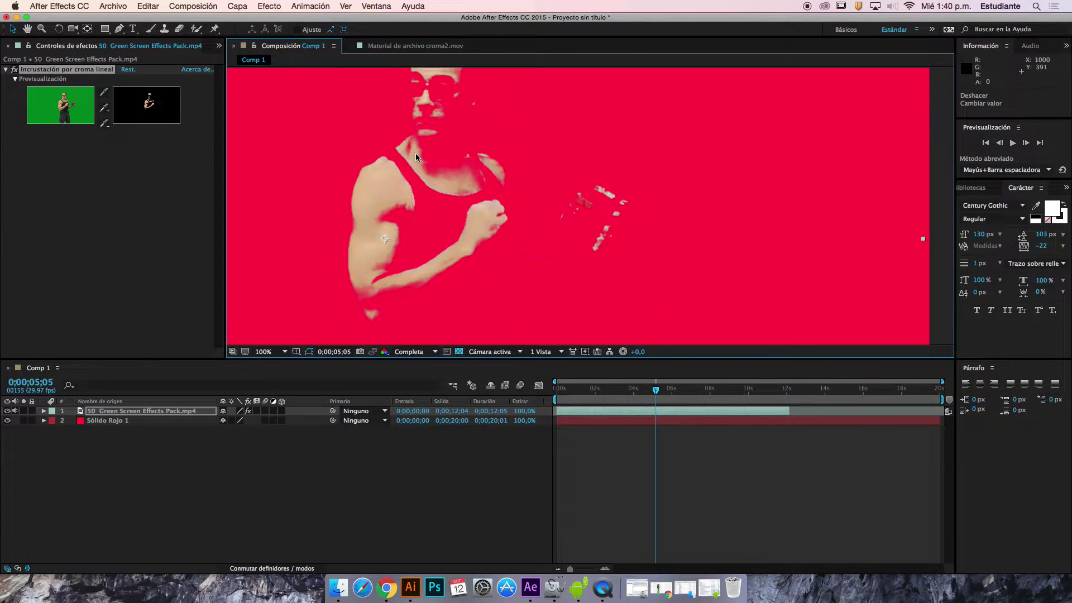
pyautogui.moveTo(654, 390)
pyautogui.mouseDown()
pyautogui.moveTo(599, 395)
pyautogui.moveTo(697, 395)
pyautogui.moveTo(661, 395)
pyautogui.mouseUp()
pyautogui.click(612, 391)
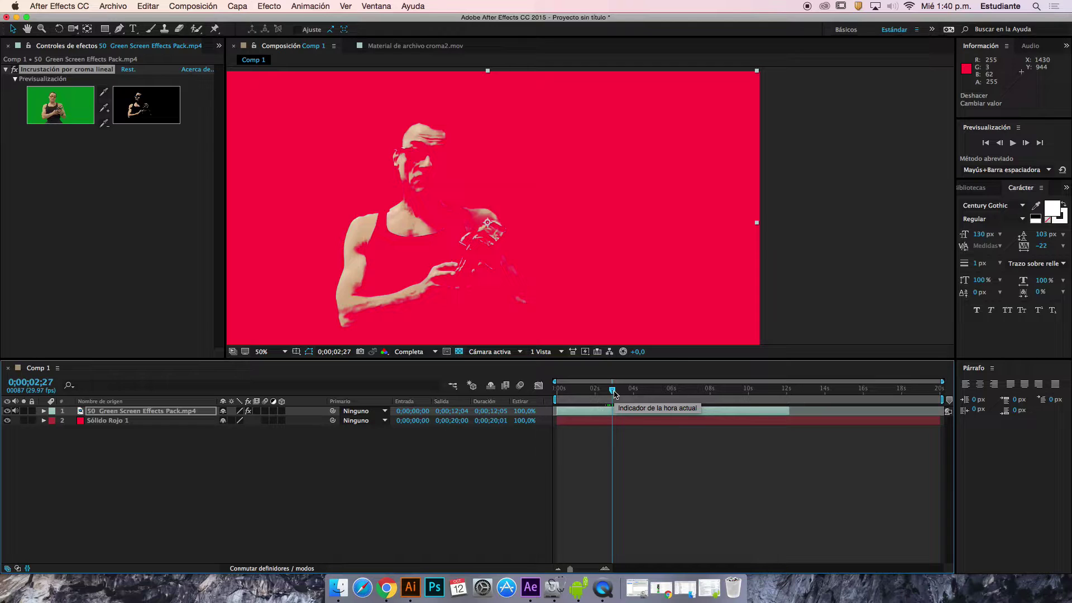
# - Delete the Incrustación por croma lineal effect from the clip and shift the clip to position 964, 542
pyautogui.click(67, 78)
pyautogui.press('Delete')
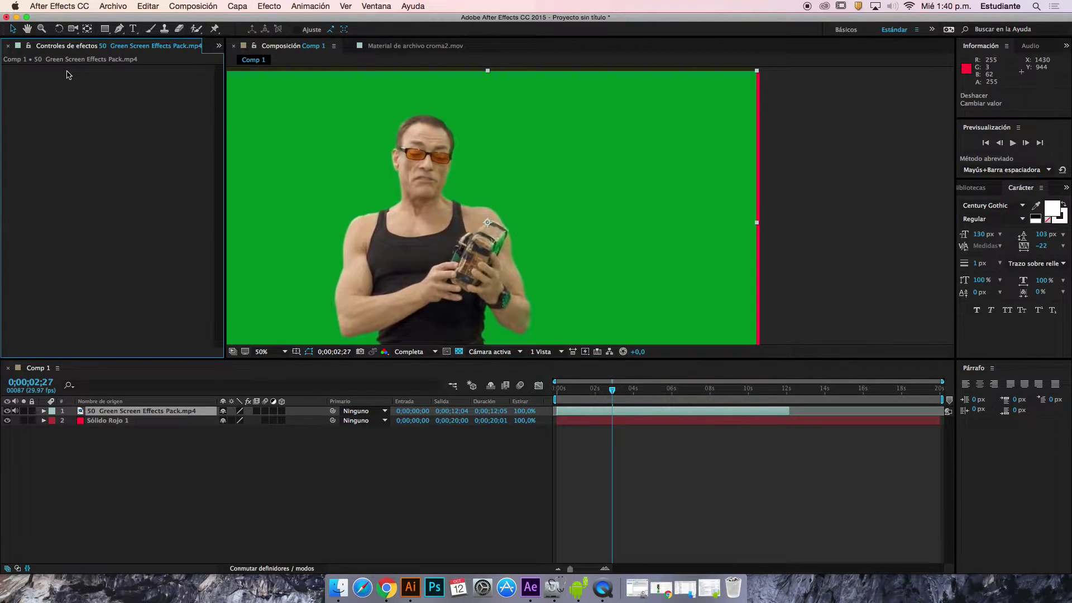
pyautogui.press(',')
pyautogui.press(',')
pyautogui.press(',')
pyautogui.press(',')
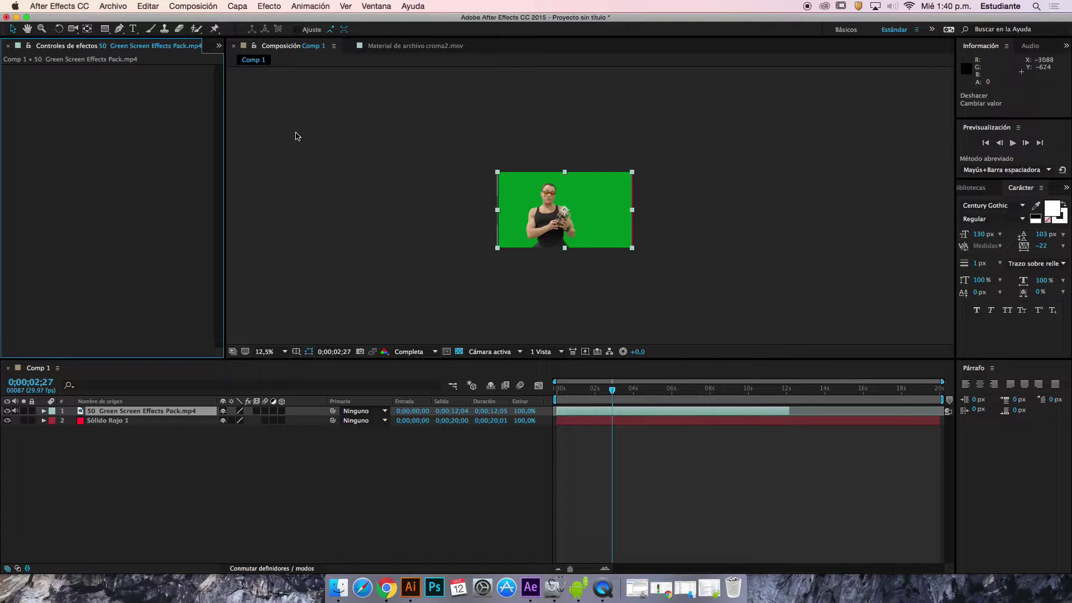
pyautogui.press('.')
pyautogui.press('.')
pyautogui.press('.')
pyautogui.press('.')
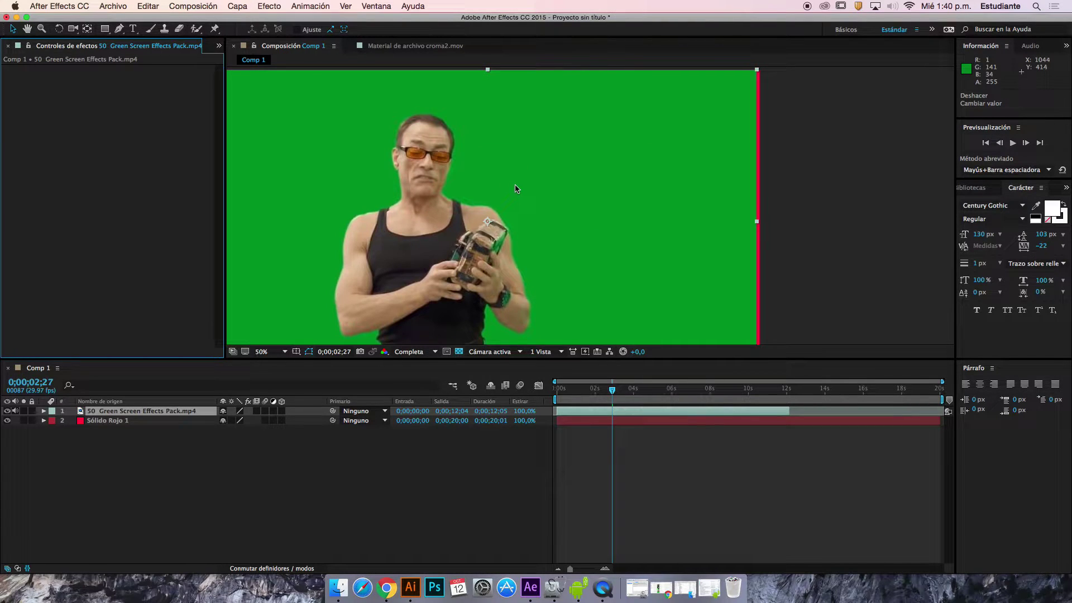
pyautogui.press(',')
pyautogui.moveTo(571, 204); pyautogui.dragTo(573, 203)
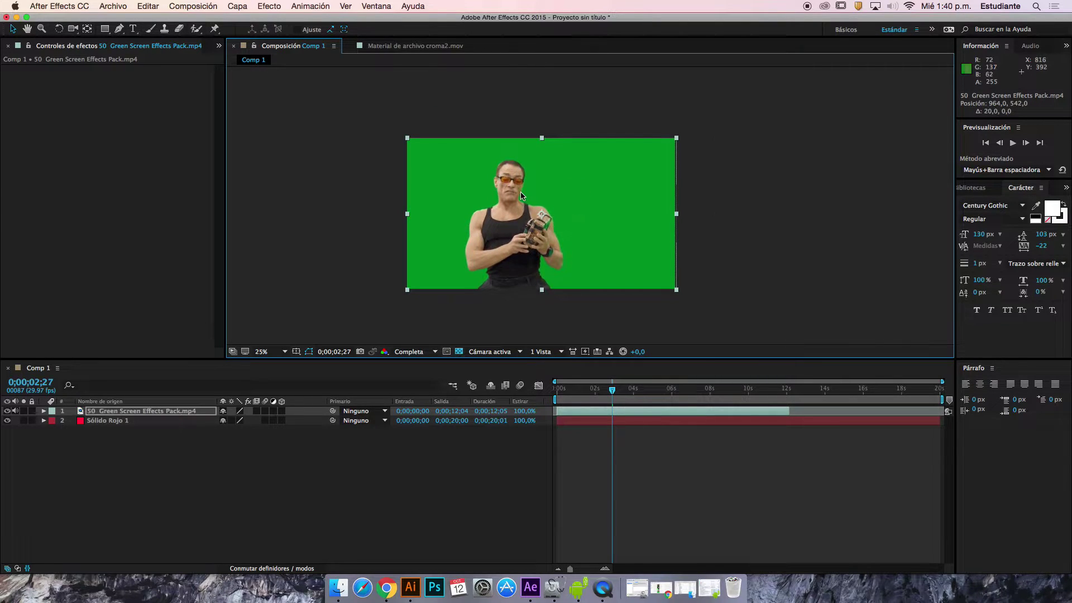
pyautogui.press('.')
# - Apply the Keylight (1.2) effect to the 50 Green Screen Effects Pack layer and widen the effect controls area
pyautogui.click(167, 412)
pyautogui.click(269, 6)
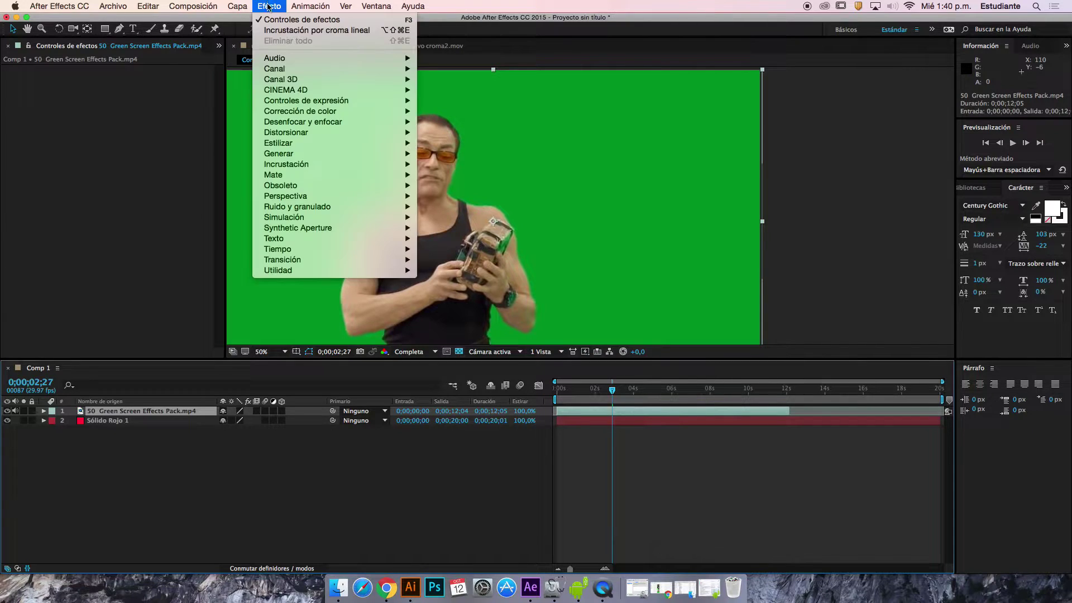
pyautogui.moveTo(335, 164)
pyautogui.click(337, 163)
pyautogui.moveTo(371, 163)
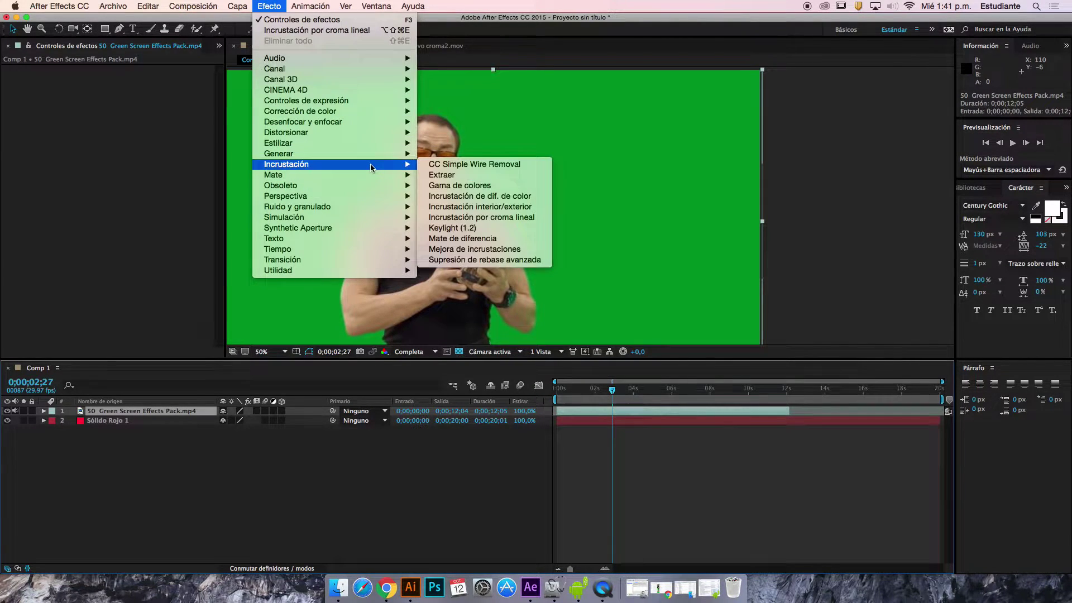
pyautogui.click(487, 233)
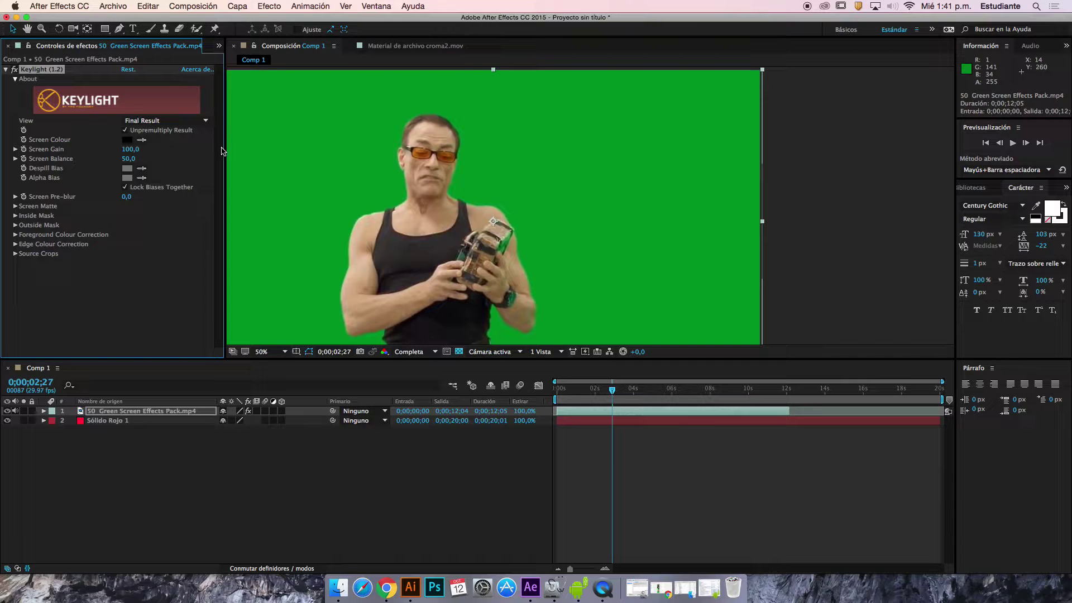
pyautogui.moveTo(225, 149); pyautogui.dragTo(226, 148)
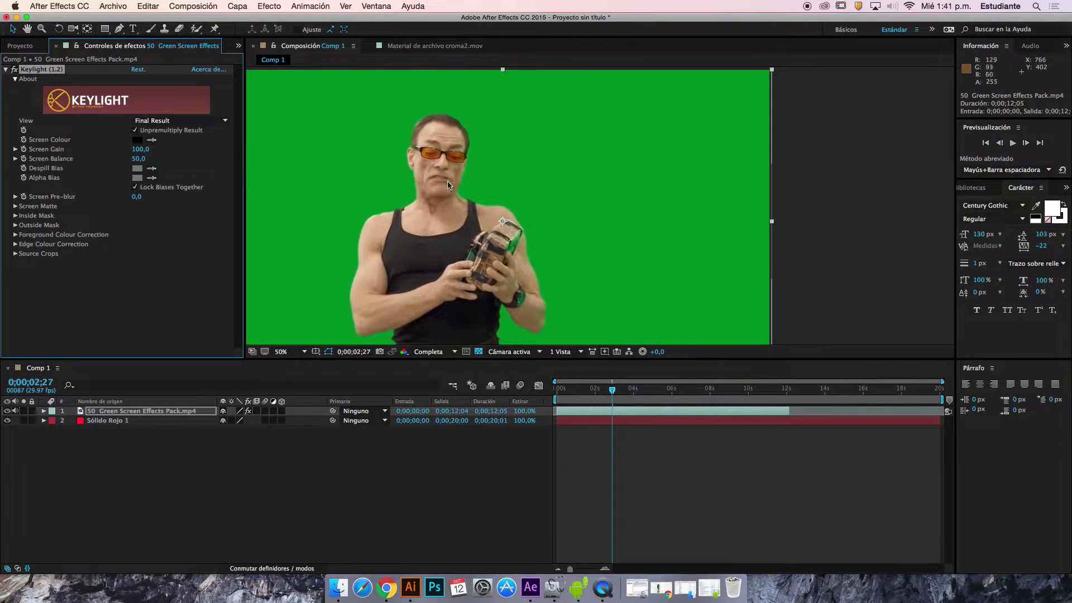
pyautogui.scroll(2, 447, 181)
pyautogui.scroll(-4, 448, 185)
pyautogui.scroll(2, 457, 192)
pyautogui.scroll(-2, 457, 192)
pyautogui.scroll(1, 502, 198)
pyautogui.scroll(-1, 507, 199)
pyautogui.scroll(1, 507, 200)
pyautogui.scroll(-1, 507, 199)
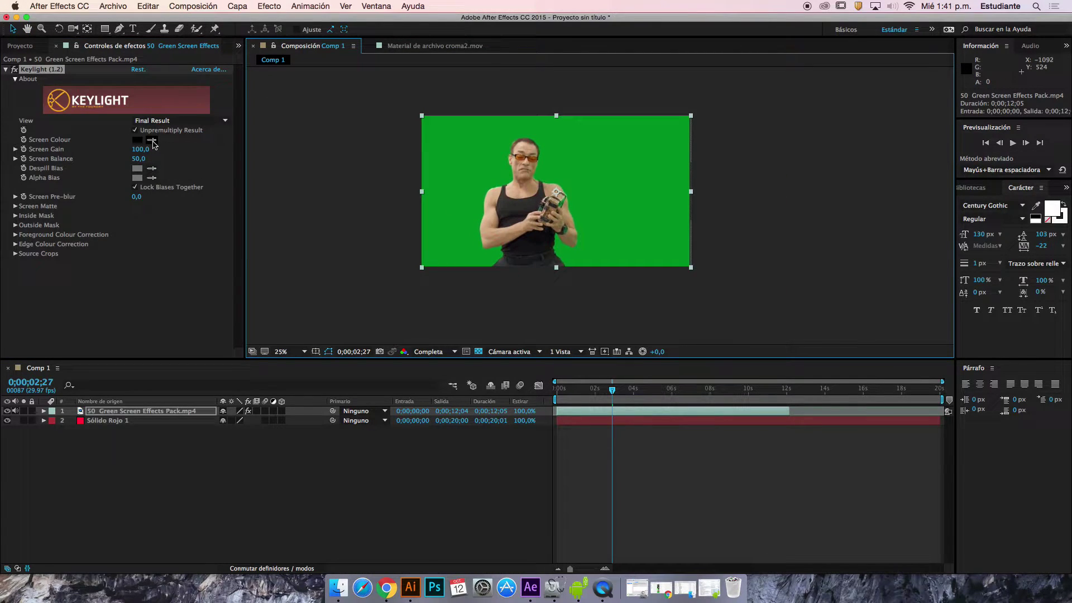
pyautogui.click(61, 141)
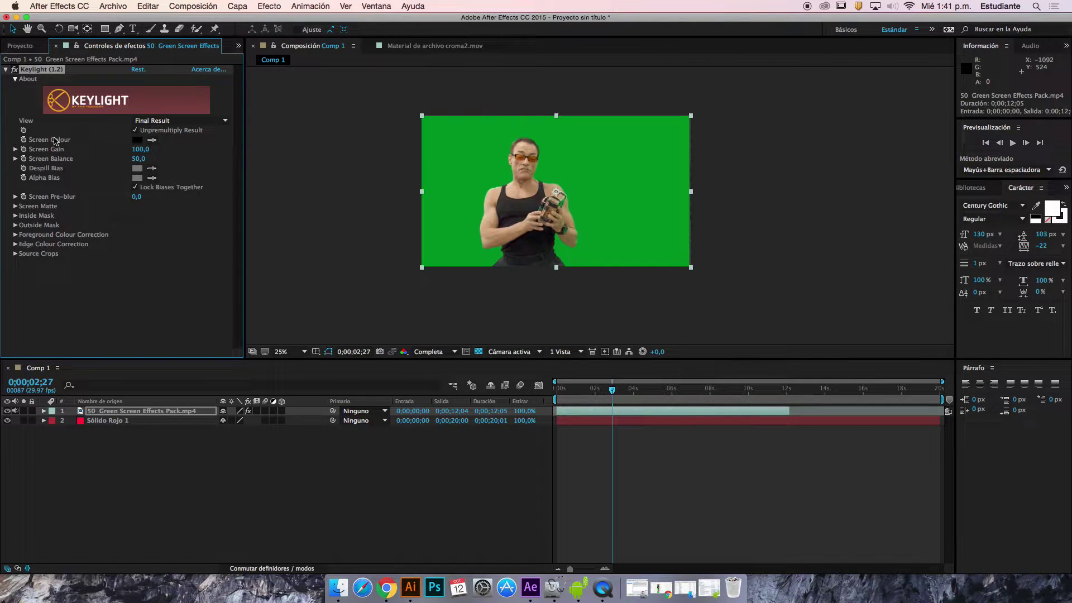
pyautogui.click(137, 141)
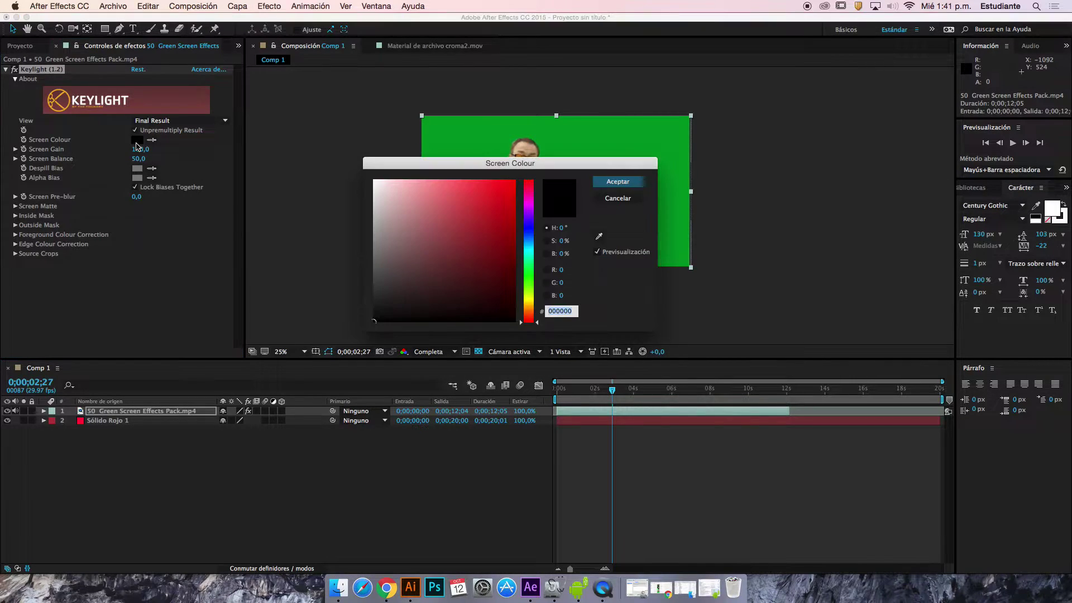
pyautogui.click(618, 201)
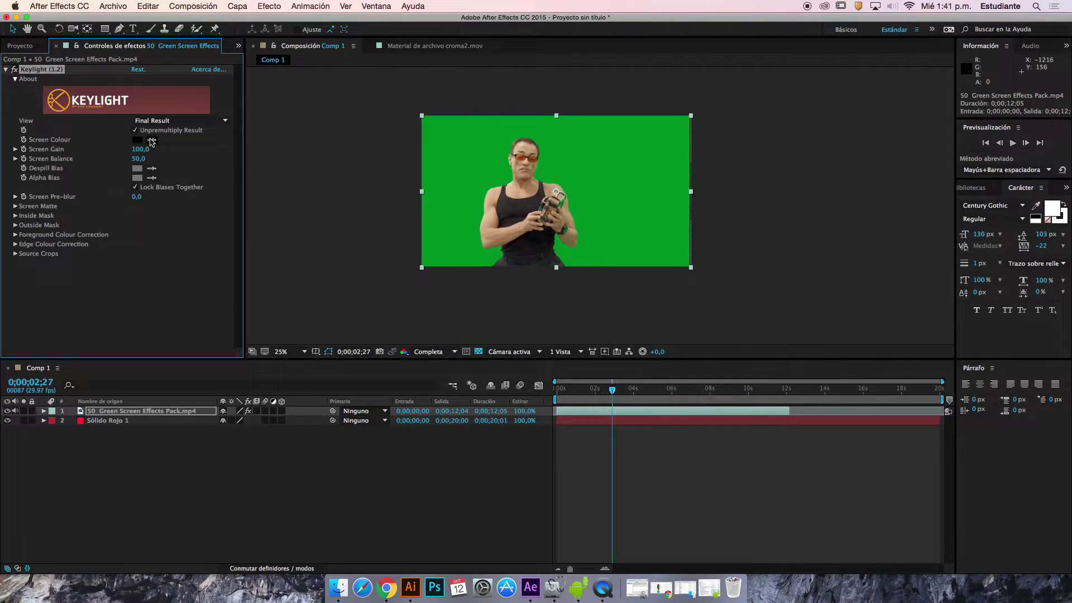
# - Sample the clip's green backdrop as Keylight's Screen Colour and inspect the man's cut-out edges from head to waist
pyautogui.click(153, 139)
pyautogui.click(538, 178)
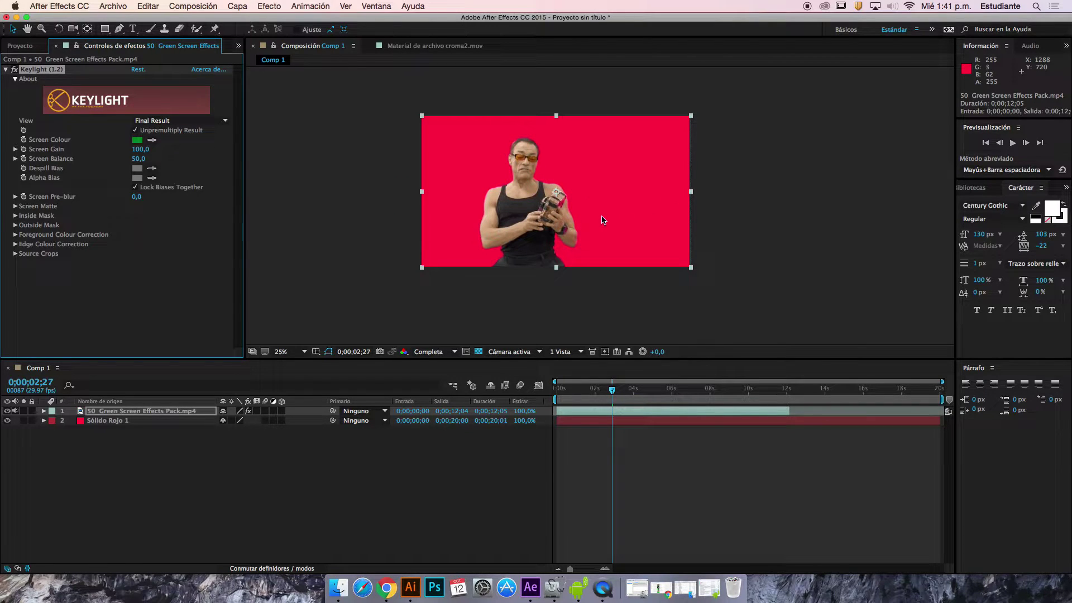
pyautogui.scroll(5, 604, 220)
pyautogui.scroll(-5, 541, 204)
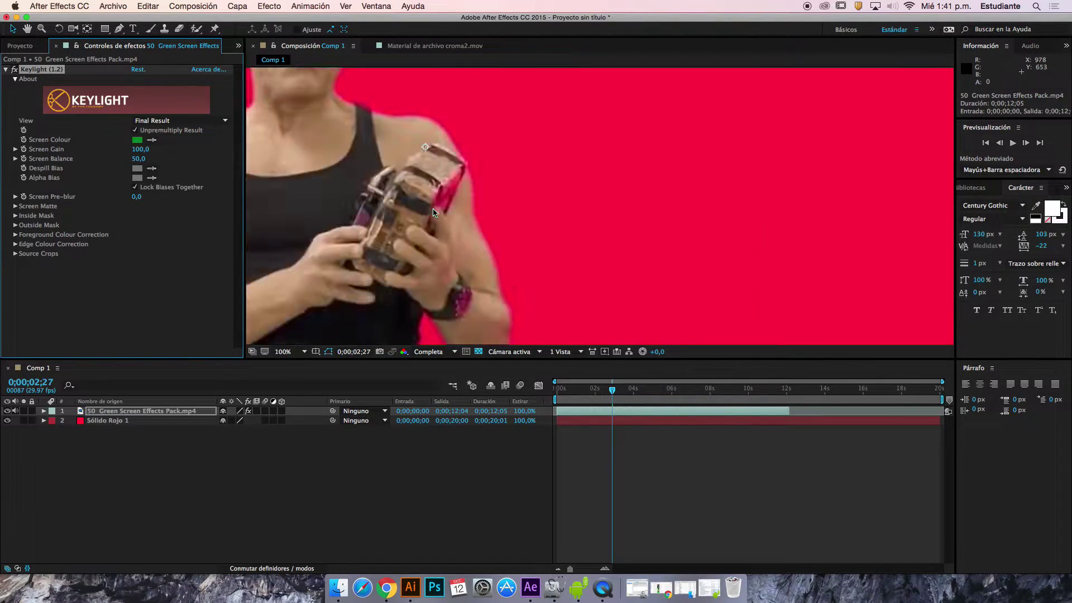
pyautogui.scroll(1, 430, 213)
pyautogui.scroll(3, 433, 199)
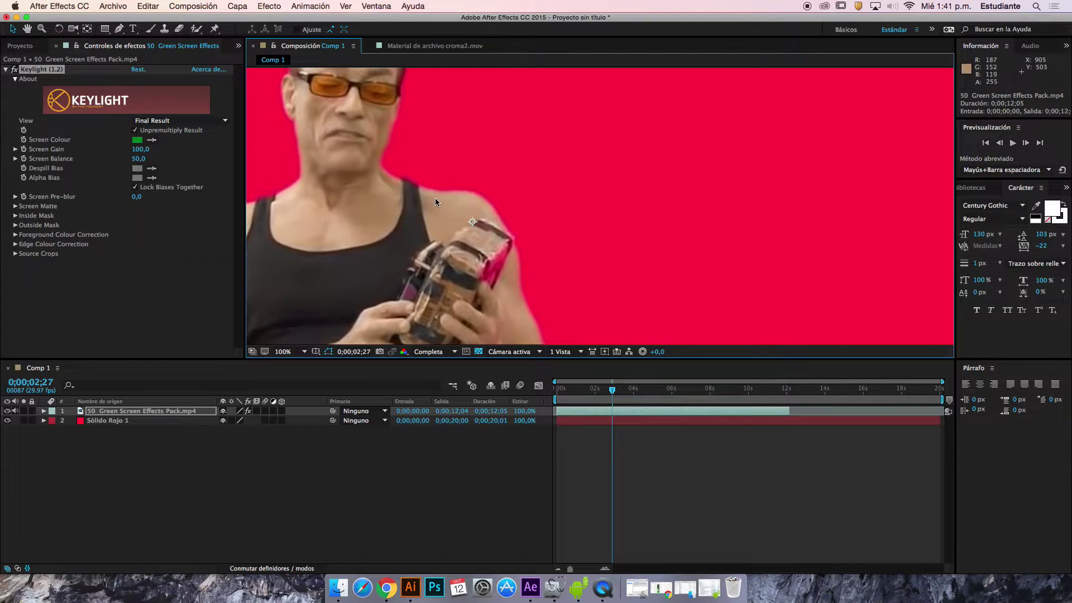
pyautogui.scroll(-1, 424, 224)
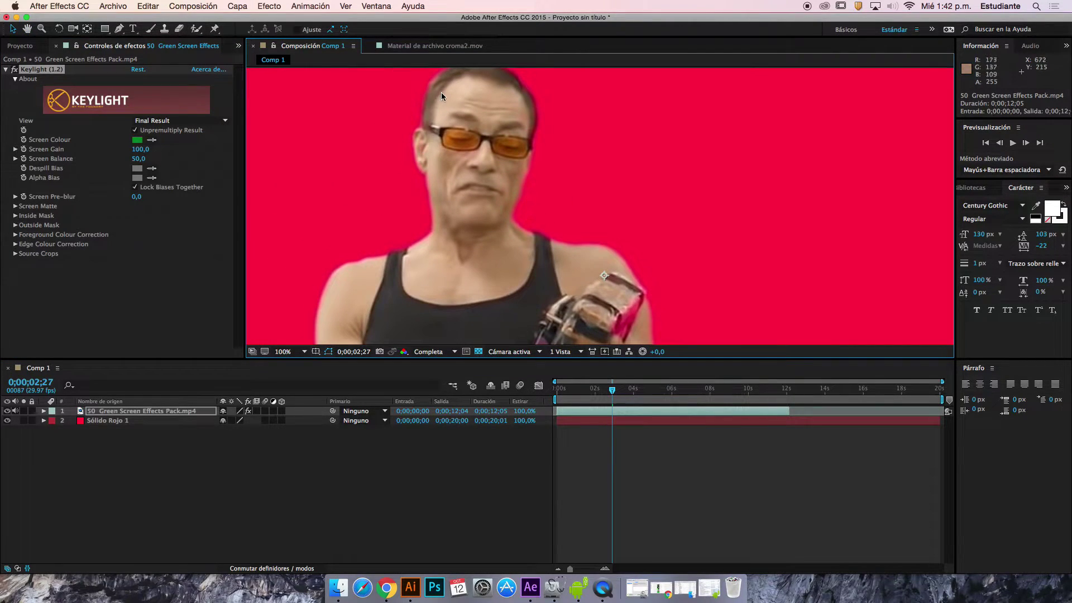
pyautogui.moveTo(463, 224); pyautogui.dragTo(452, 171)
pyautogui.scroll(-6, 452, 171)
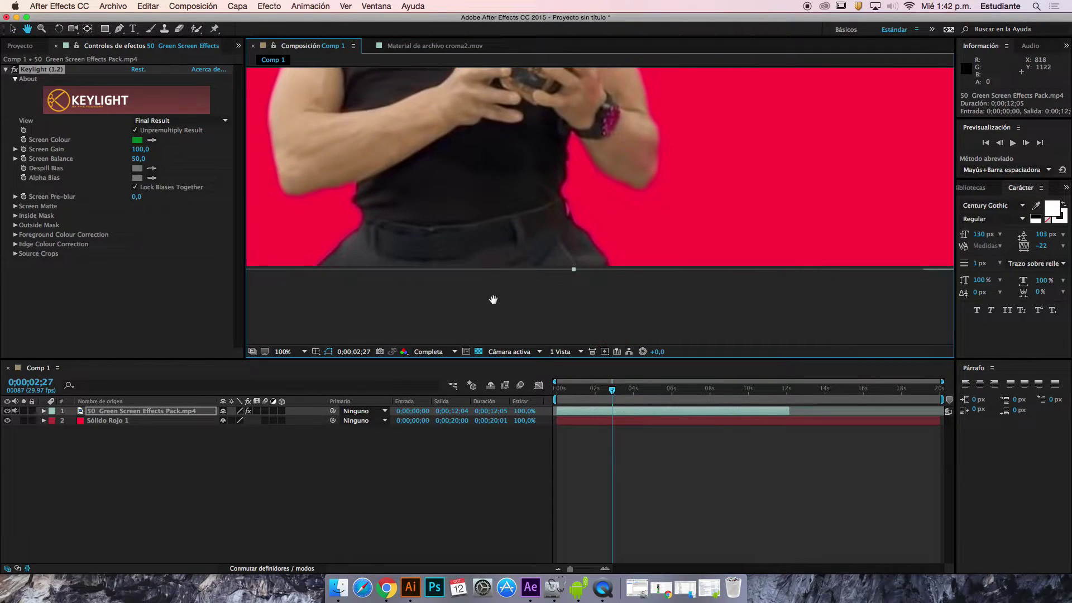
pyautogui.scroll(2, 502, 223)
# - Check the Keylight cut-out against the red solid at 0;00;07;15 and around the trousers at 0;00;01;22
pyautogui.moveTo(686, 389); pyautogui.dragTo(700, 388)
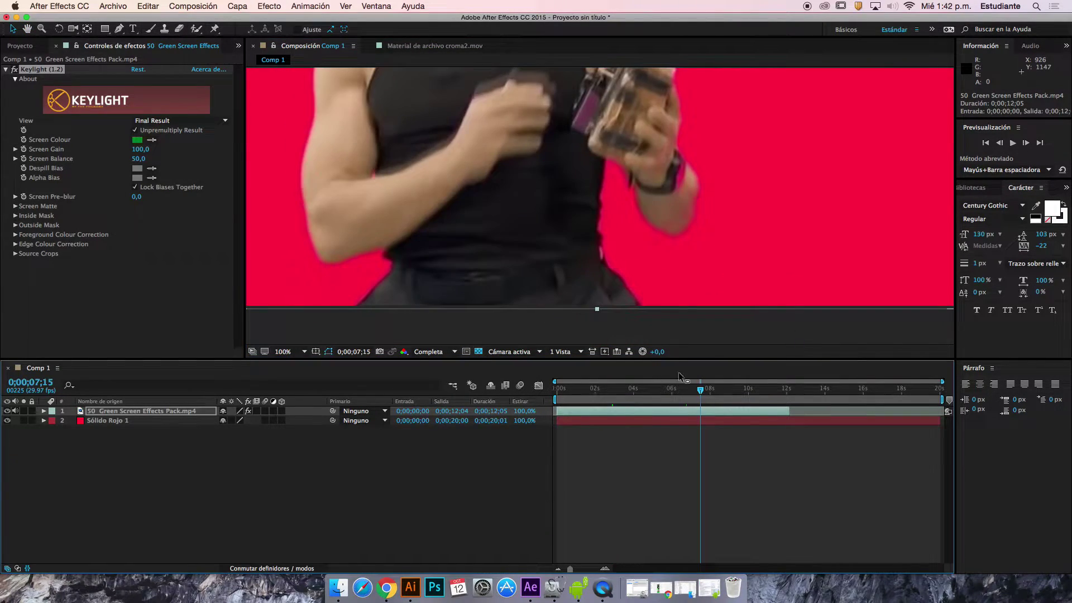
pyautogui.scroll(-5, 640, 237)
pyautogui.scroll(2, 643, 263)
pyautogui.moveTo(593, 388)
pyautogui.mouseDown()
pyautogui.moveTo(659, 388)
pyautogui.moveTo(590, 388)
pyautogui.mouseUp()
pyautogui.scroll(4, 629, 210)
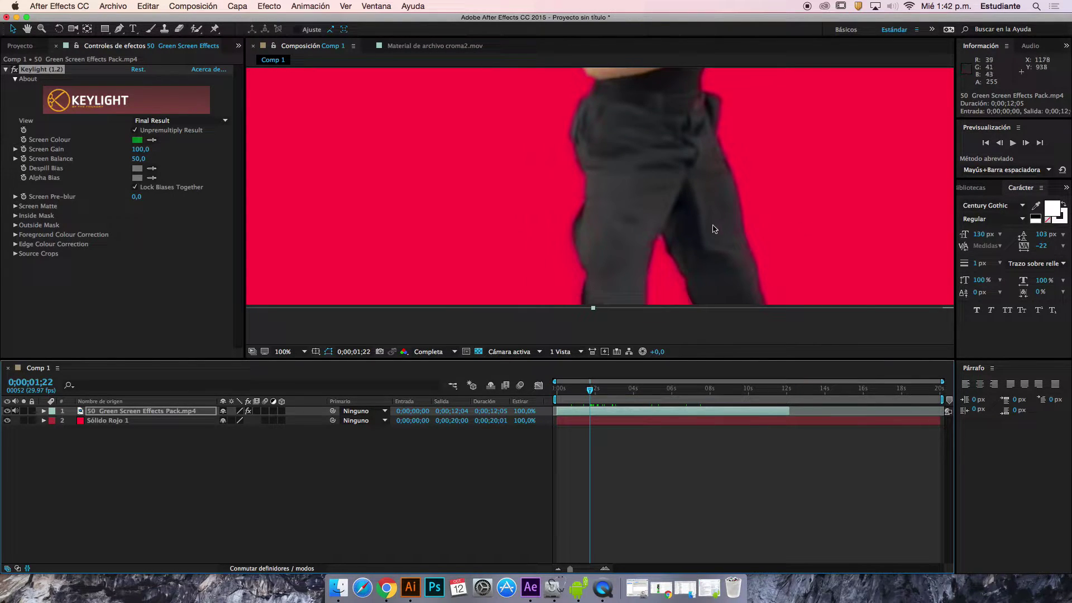
pyautogui.scroll(-4, 713, 229)
pyautogui.scroll(1, 713, 230)
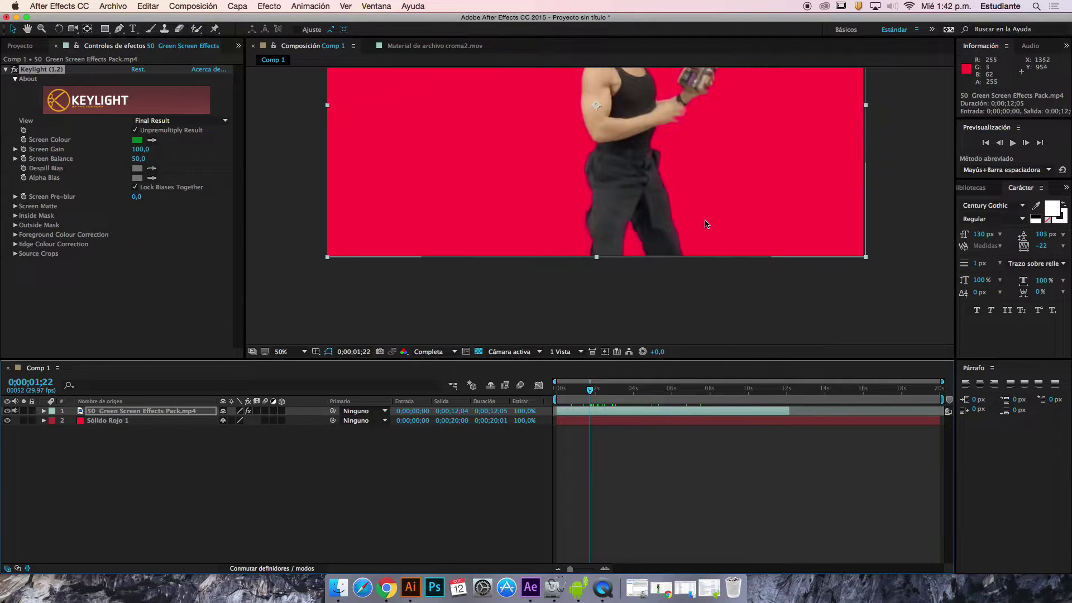
# - Examine the man's full figure at 0;00;01;22 and switch Keylight off to compare with the original green backdrop
pyautogui.scroll(-1, 706, 224)
pyautogui.scroll(-1, 642, 218)
pyautogui.scroll(2, 596, 210)
pyautogui.scroll(-1, 596, 211)
pyautogui.scroll(1, 597, 210)
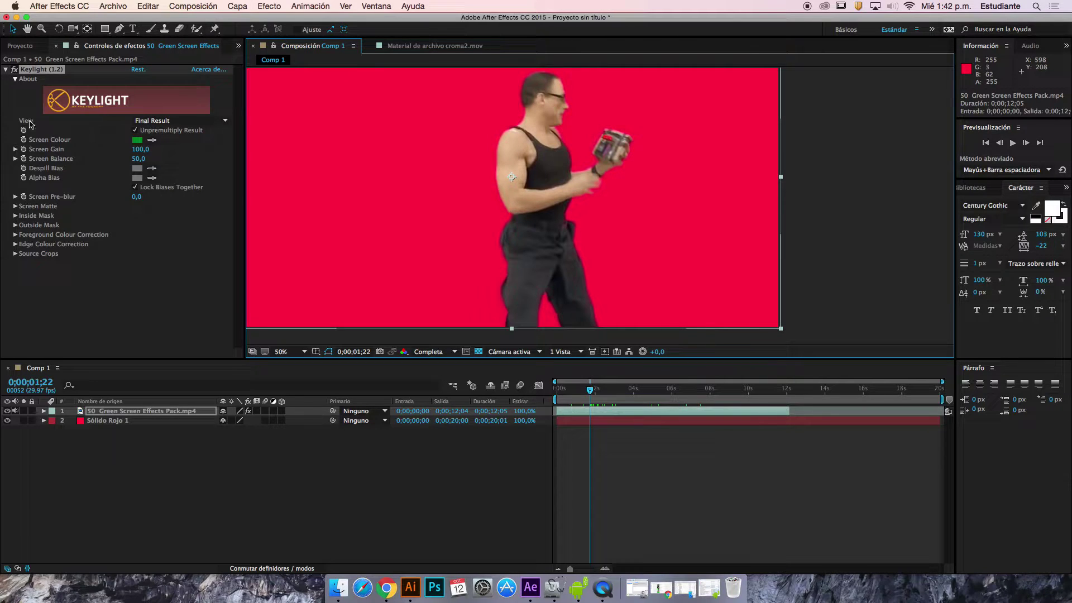
pyautogui.click(14, 70)
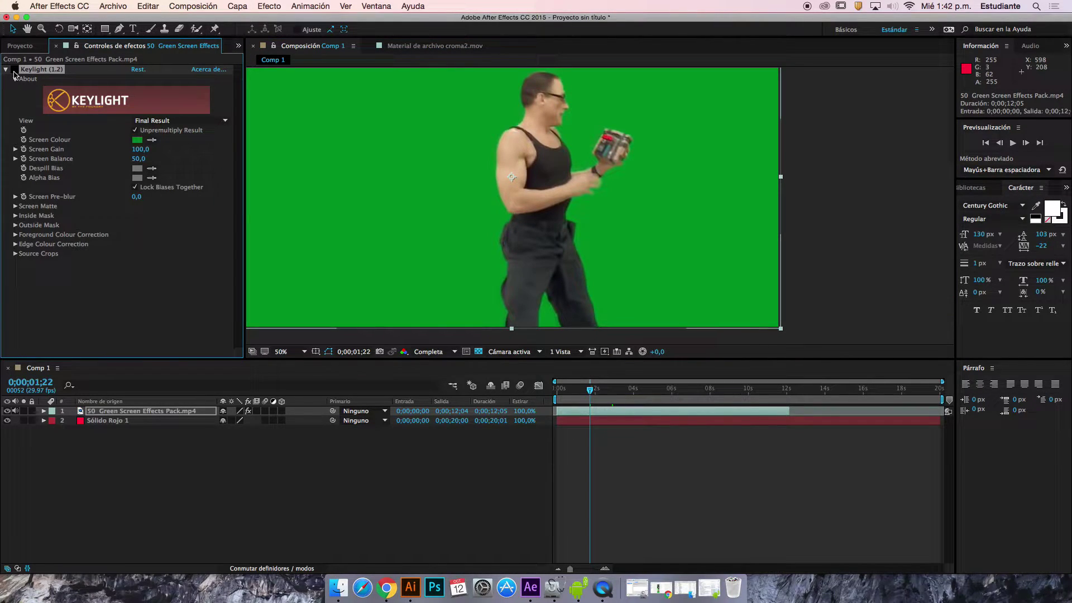
# - Switch the Keylight (1.2) effect back on for the 50 Green Screen Effects Pack layer
pyautogui.click(14, 69)
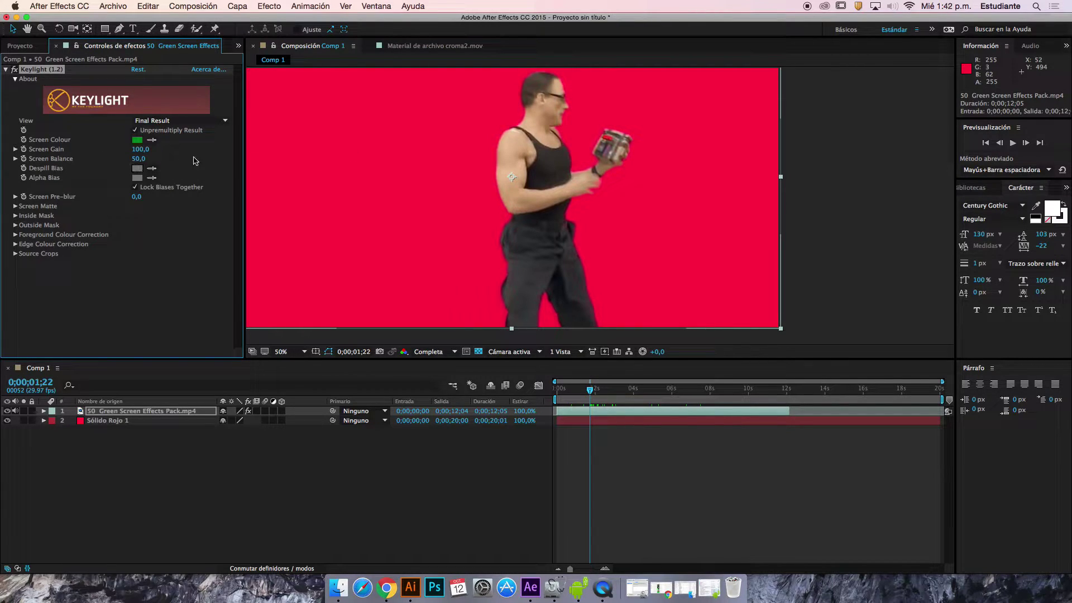
pyautogui.press('h')
pyautogui.moveTo(318, 158); pyautogui.dragTo(379, 200)
pyautogui.press('v')
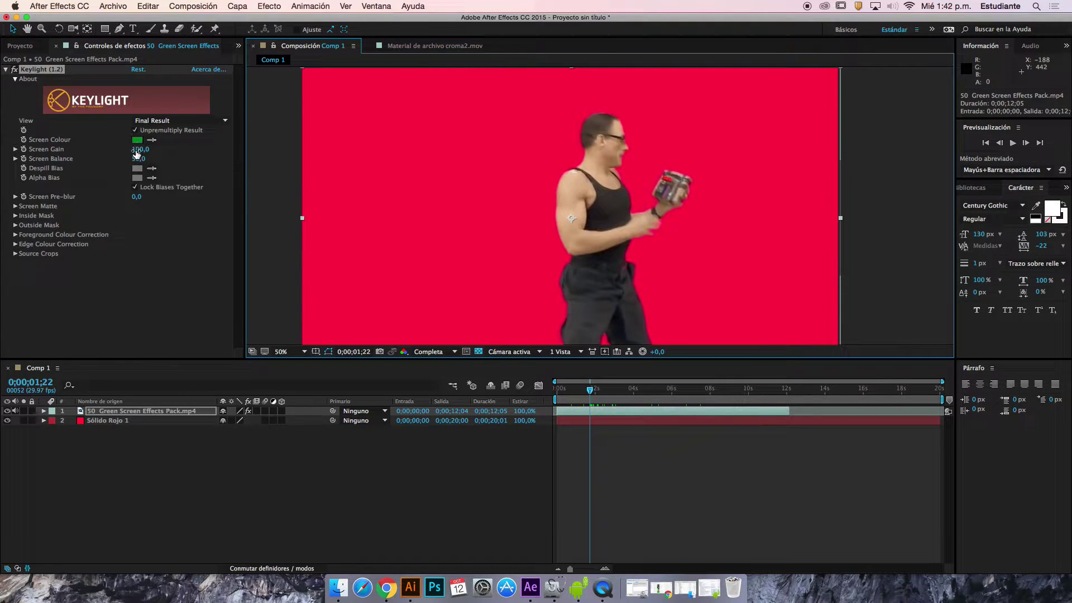
# - Try Keylight's Screen Gain at 0 to bring back the green backdrop, and restore it to 100
pyautogui.moveTo(142, 152); pyautogui.dragTo(45, 149)
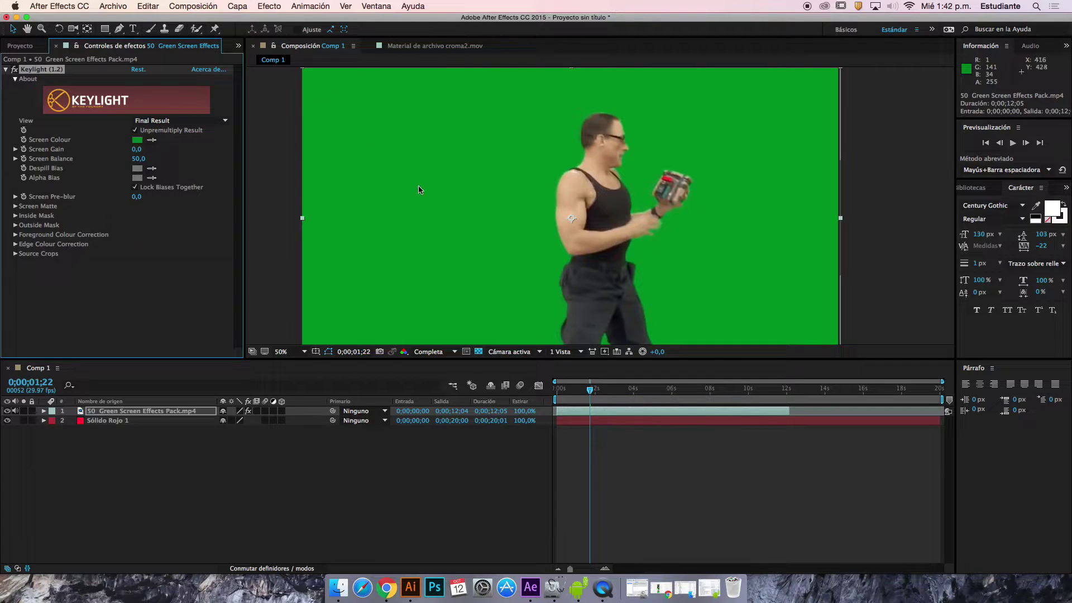
pyautogui.moveTo(137, 149); pyautogui.dragTo(196, 150)
pyautogui.click(142, 149)
pyautogui.press('Return')
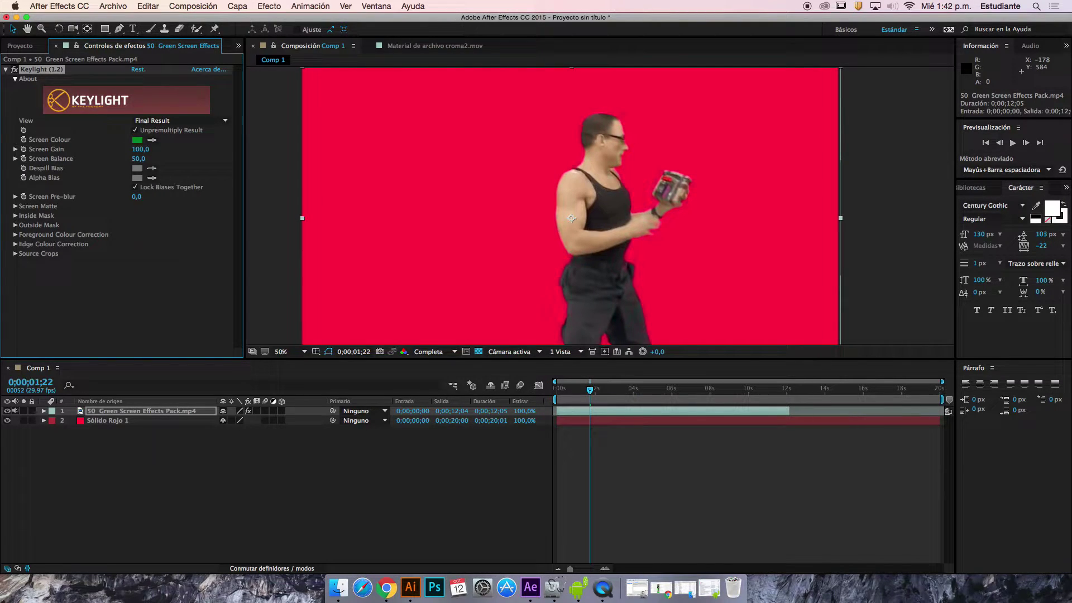
# - Try a Screen Gain of 160 while viewing the man's head and torso up close, and return it to 100
pyautogui.press('.')
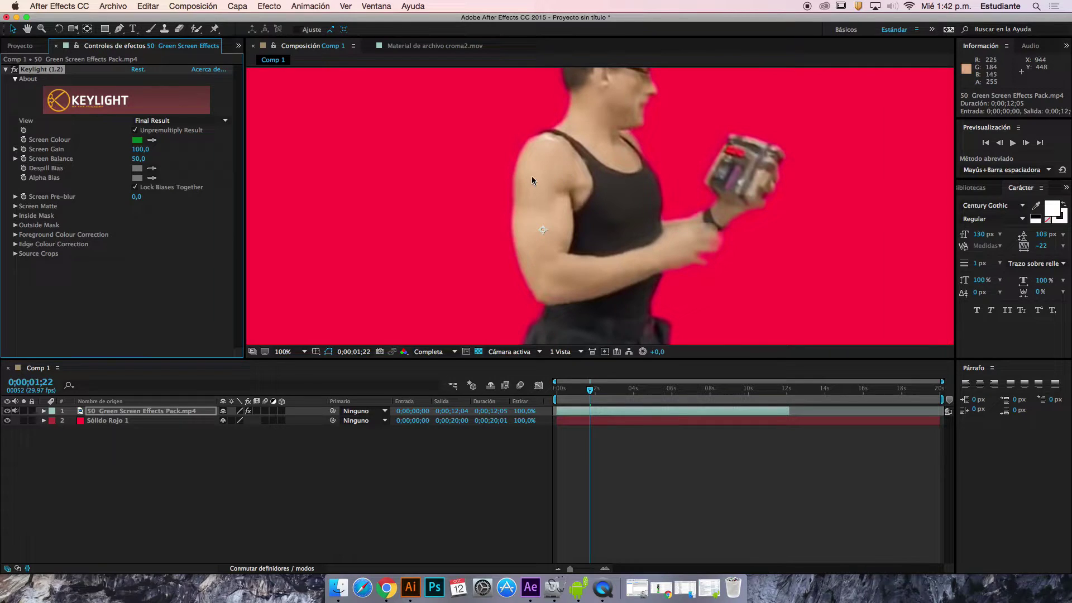
pyautogui.moveTo(532, 176); pyautogui.dragTo(448, 267)
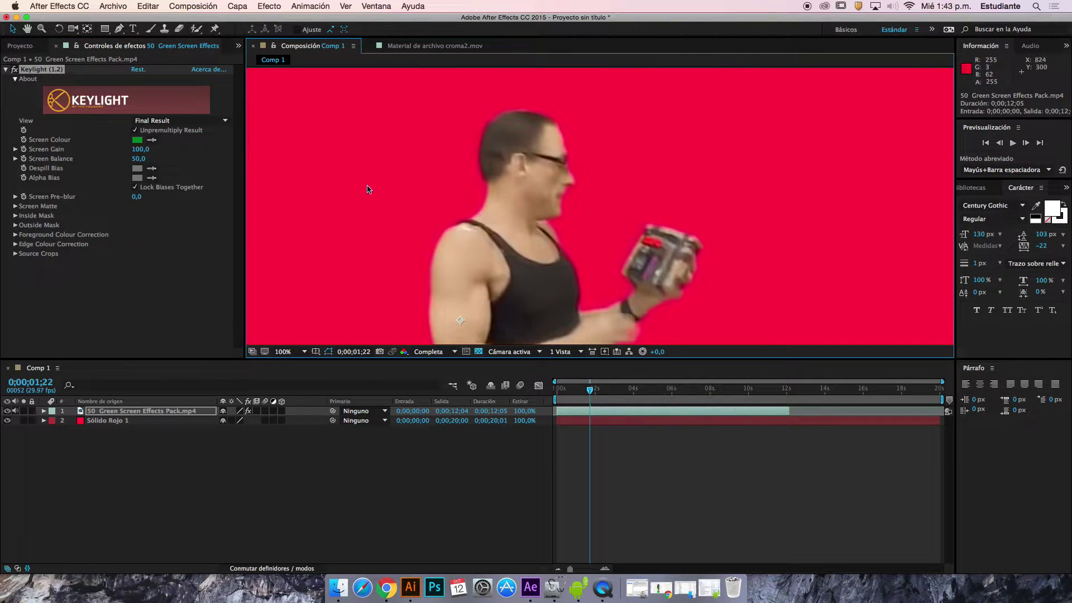
pyautogui.moveTo(141, 151); pyautogui.dragTo(182, 159)
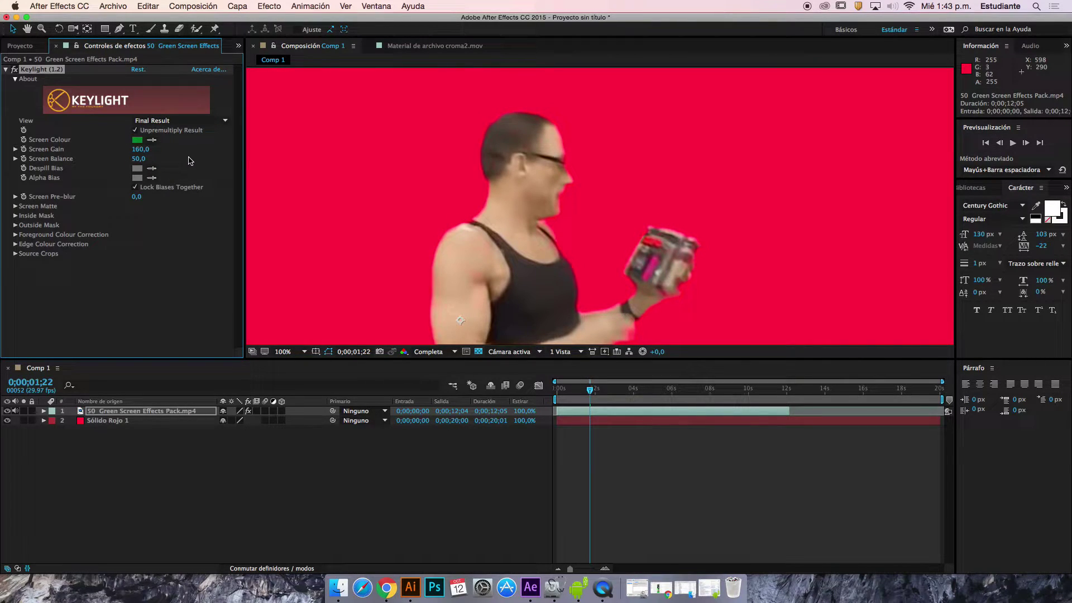
pyautogui.click(143, 151)
pyautogui.press('Return')
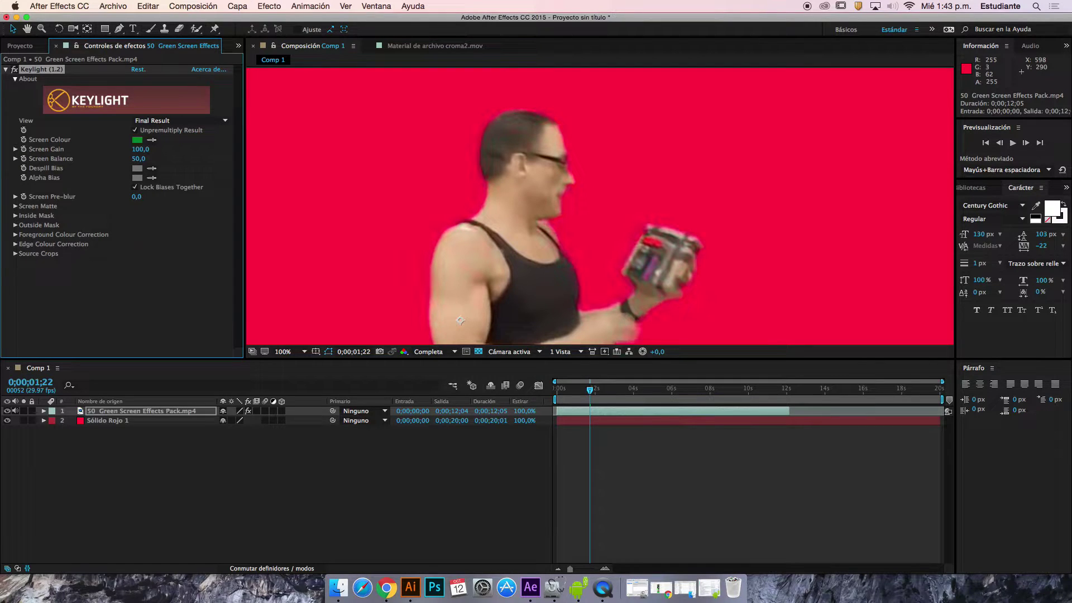
# - Go to 0;00;05;18 and inspect the man's cut-out up close and as a full figure
pyautogui.click(667, 389)
pyautogui.moveTo(667, 390)
pyautogui.mouseDown()
pyautogui.moveTo(677, 389)
pyautogui.moveTo(664, 389)
pyautogui.mouseUp()
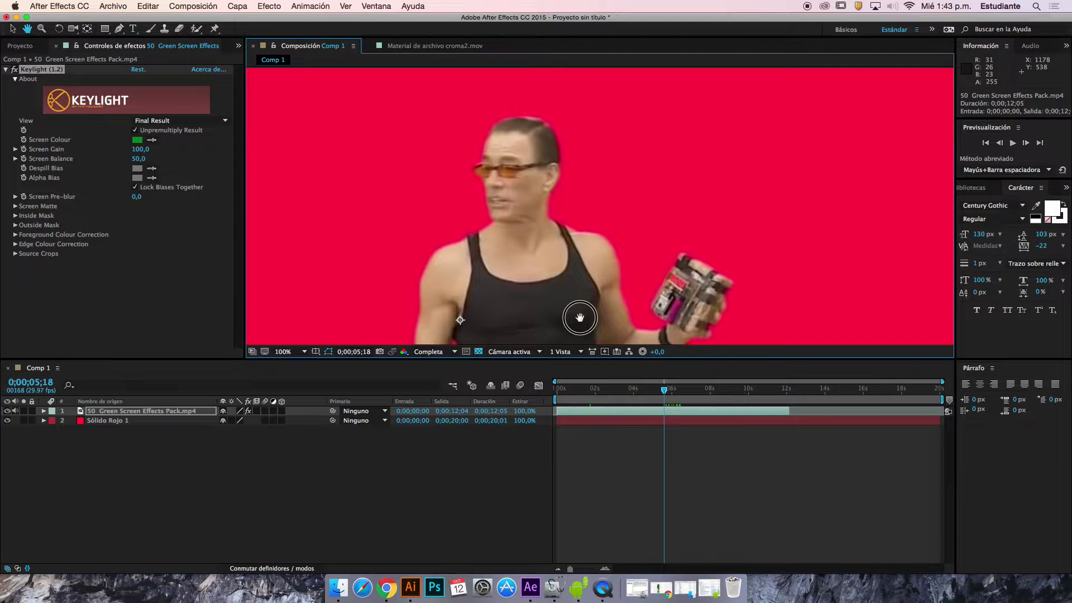
pyautogui.moveTo(576, 313); pyautogui.dragTo(601, 217)
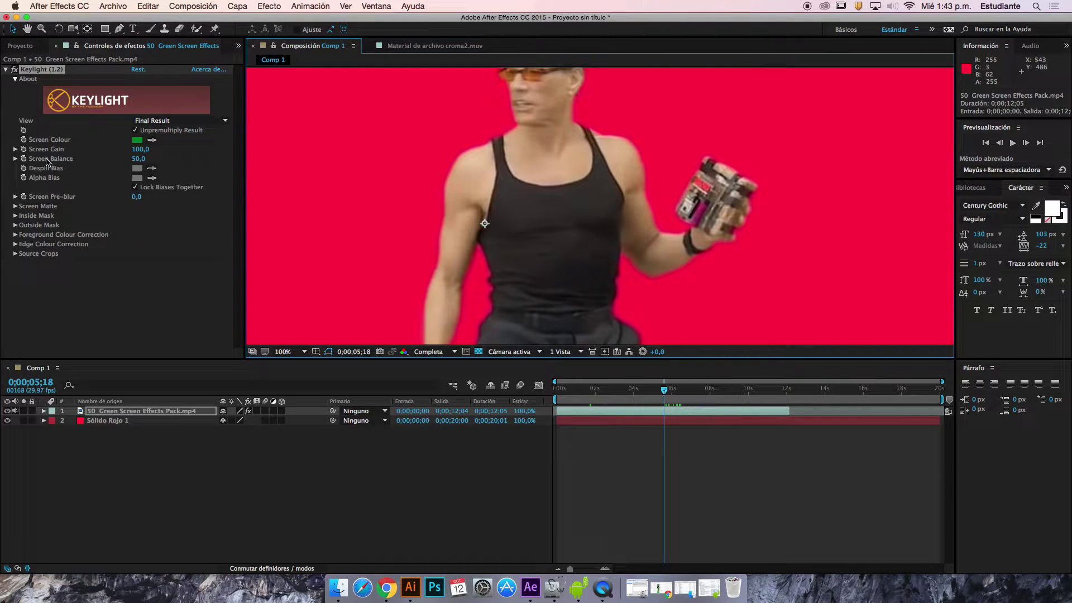
pyautogui.scroll(2, 591, 239)
pyautogui.scroll(-6, 590, 239)
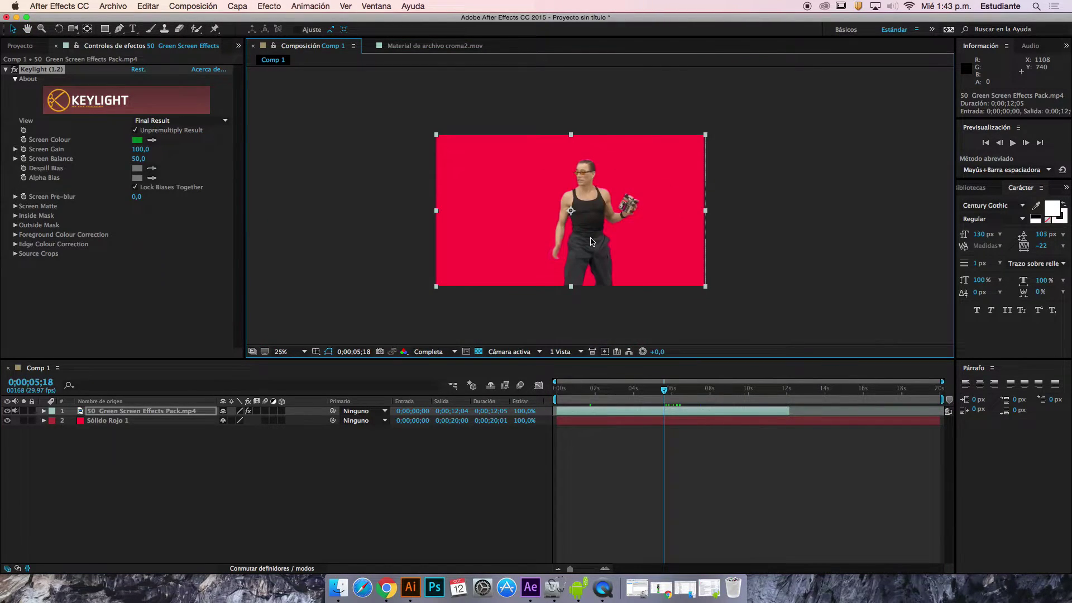
pyautogui.scroll(2, 592, 242)
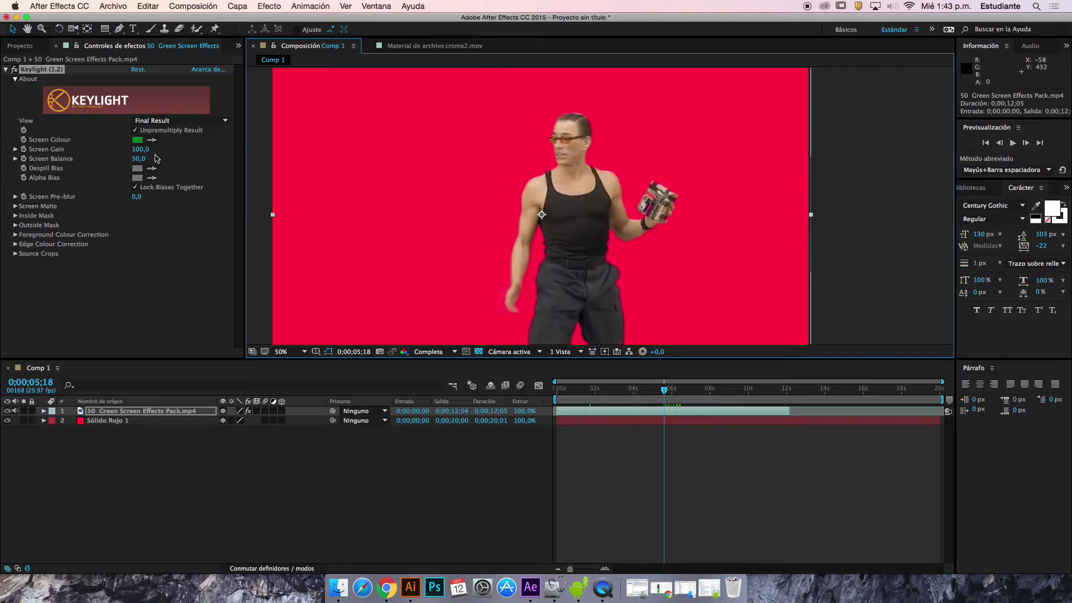
# - Try Keylight's Screen Balance at 19, 100 and 70 to compare the effect on the man's skin
pyautogui.moveTo(136, 163)
pyautogui.mouseDown()
pyautogui.moveTo(148, 163)
pyautogui.moveTo(119, 164)
pyautogui.mouseUp()
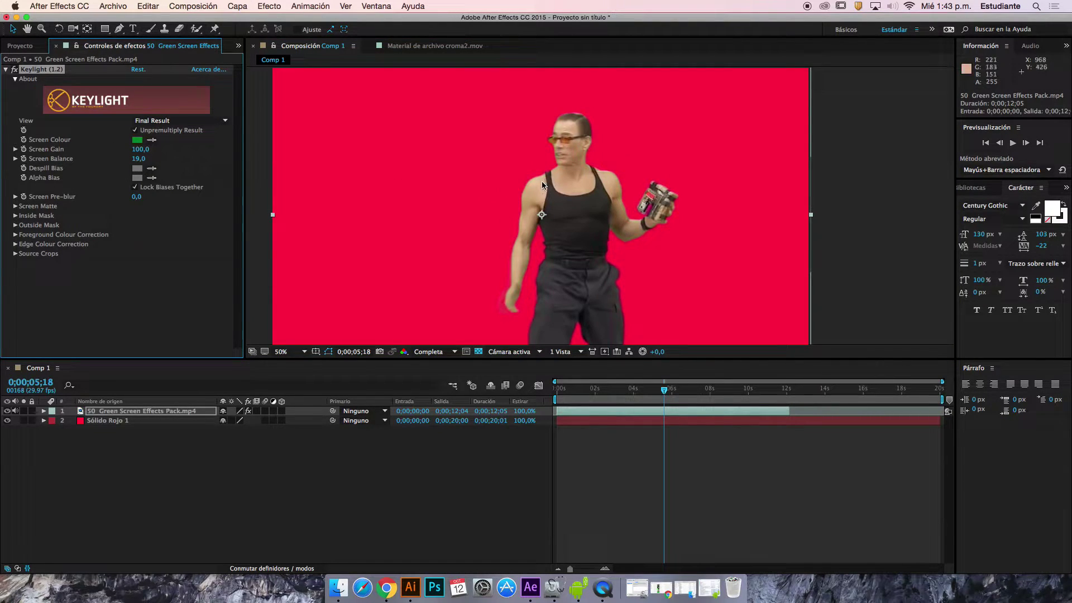
pyautogui.click(138, 160)
pyautogui.moveTo(139, 162); pyautogui.dragTo(224, 159)
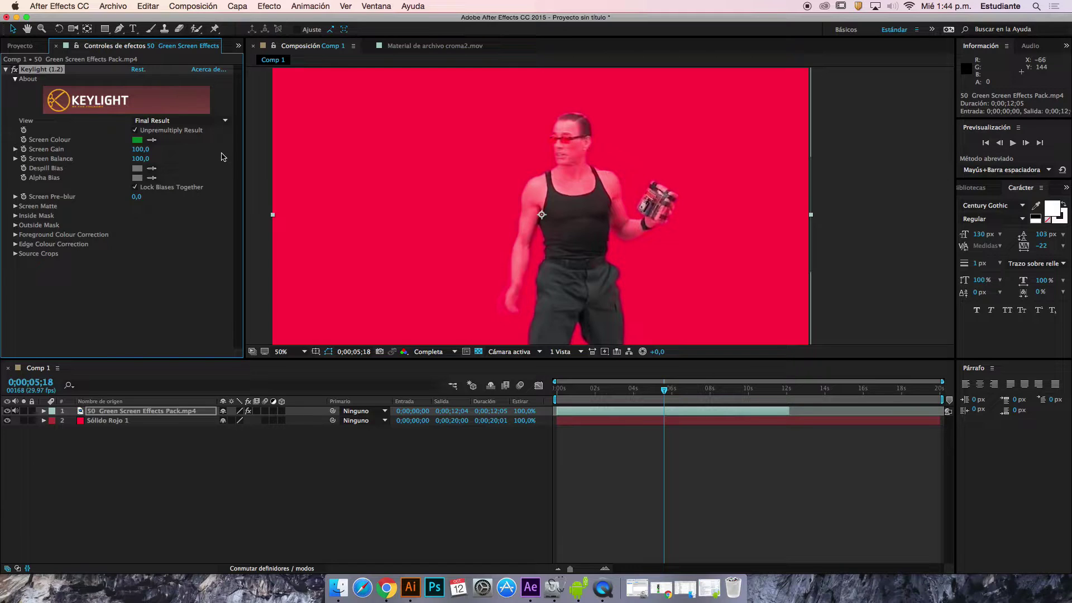
pyautogui.moveTo(140, 161); pyautogui.dragTo(126, 161)
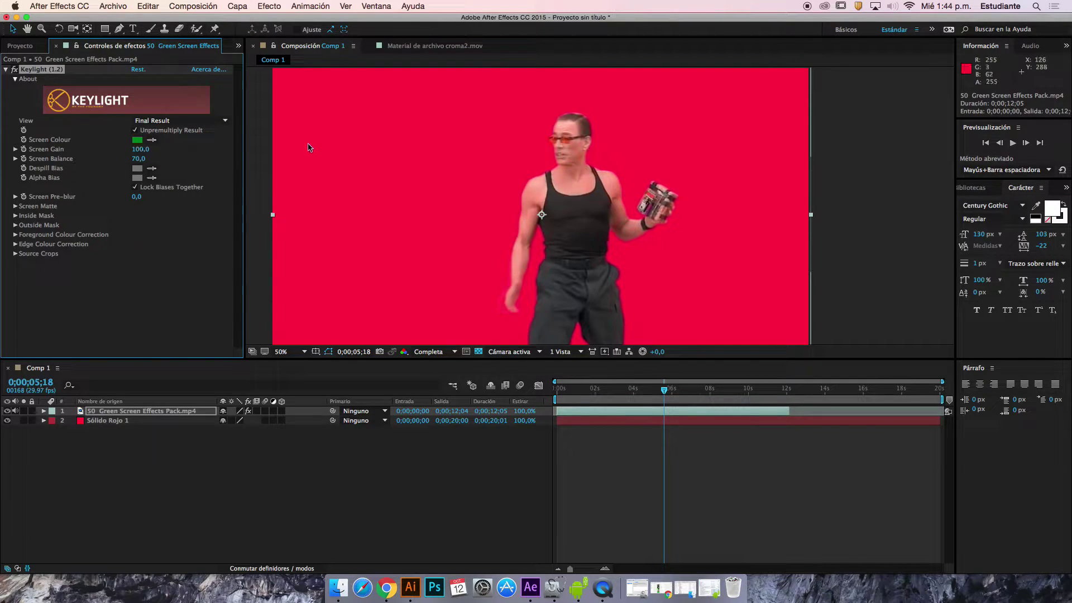
# - Reset Keylight's Screen Balance, try it at 0 and set it to 59,9
pyautogui.moveTo(138, 163)
pyautogui.mouseDown()
pyautogui.moveTo(127, 163)
pyautogui.moveTo(148, 163)
pyautogui.mouseUp()
pyautogui.rightClick(147, 162)
pyautogui.click(168, 233)
pyautogui.click(147, 162)
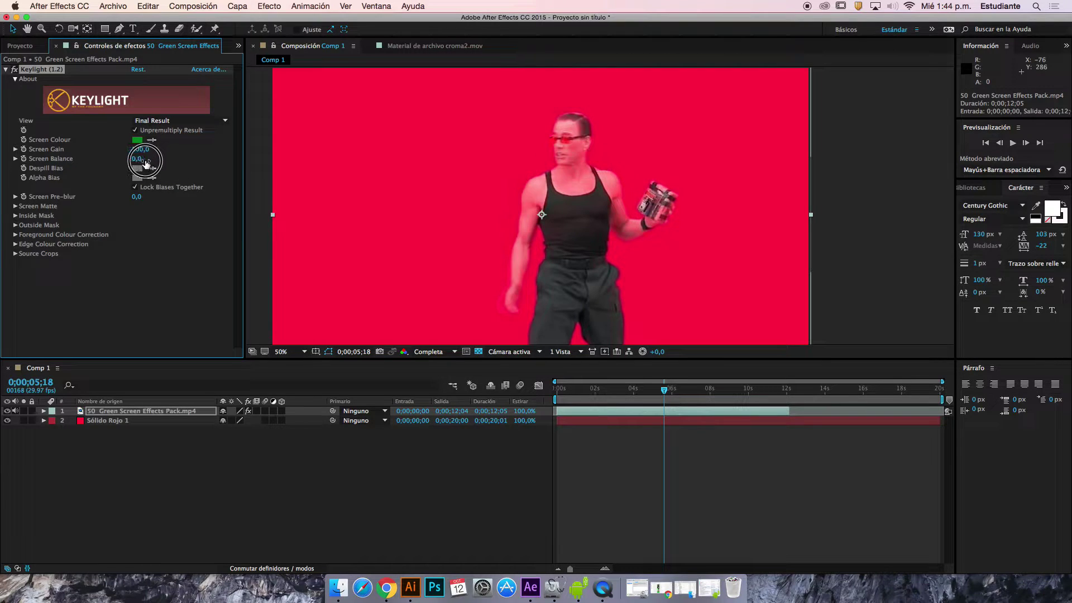
pyautogui.moveTo(139, 162); pyautogui.dragTo(168, 163)
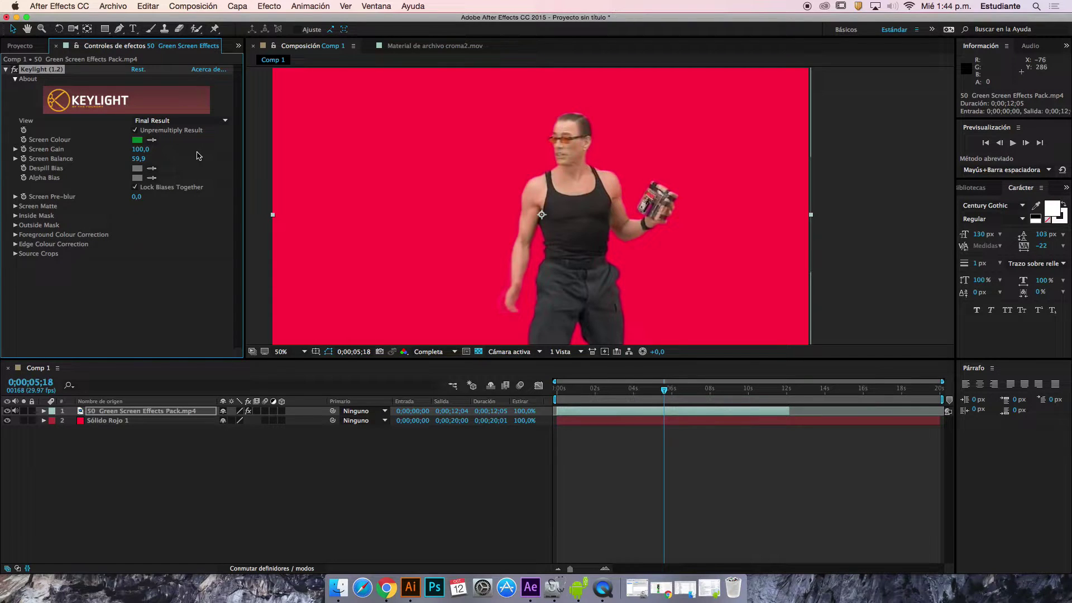
# - Change Keylight's View to Outside Mask and then to Screen Matte with the whole frame in sight
pyautogui.press(',')
pyautogui.press(',')
pyautogui.press(',')
pyautogui.press(',')
pyautogui.press('.')
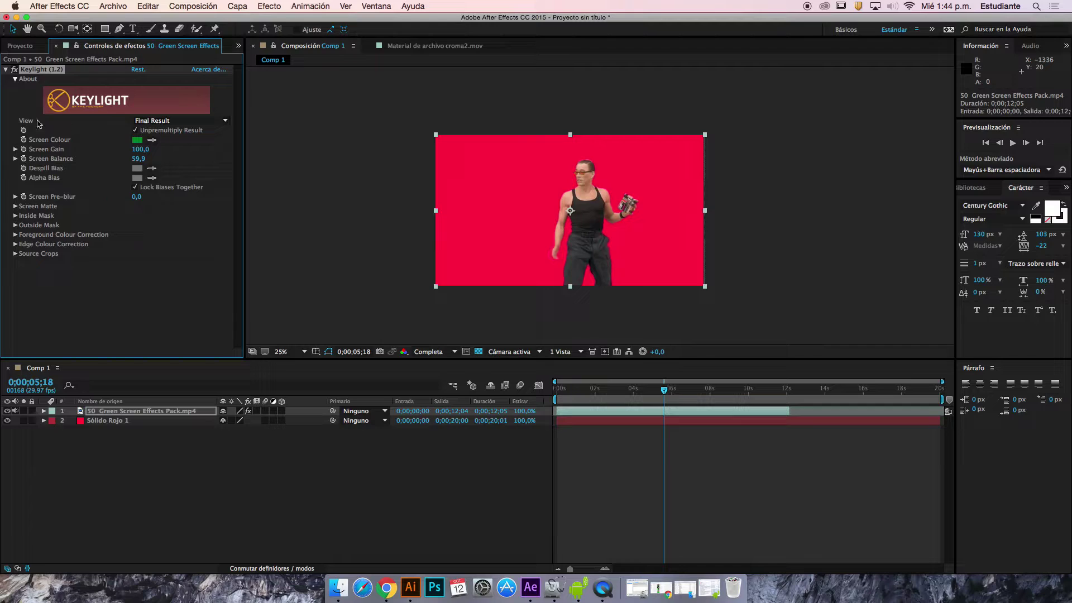
pyautogui.click(225, 122)
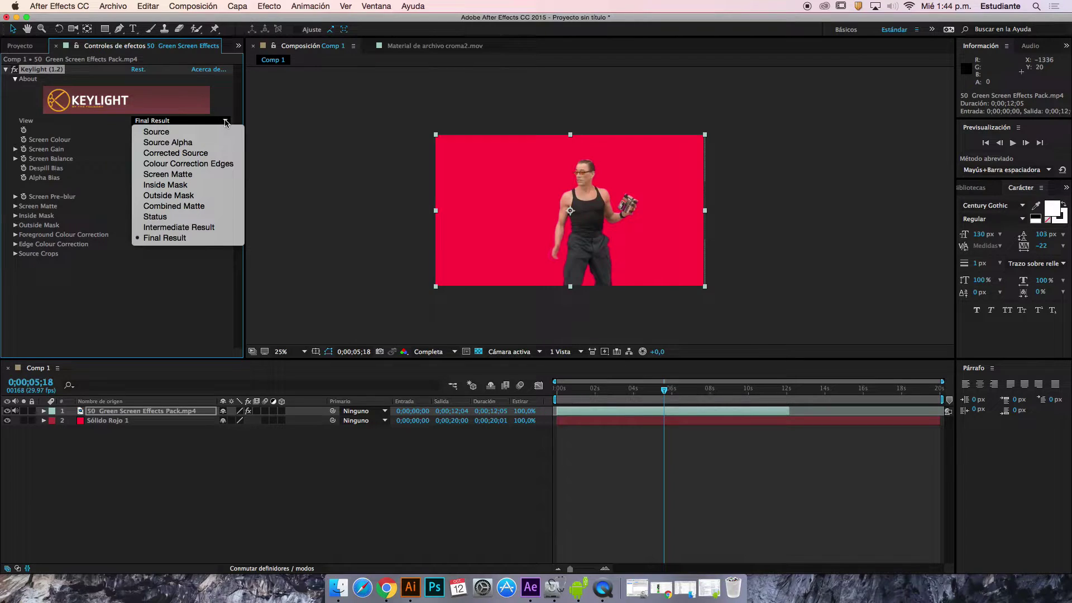
pyautogui.click(181, 195)
pyautogui.click(179, 121)
pyautogui.click(177, 173)
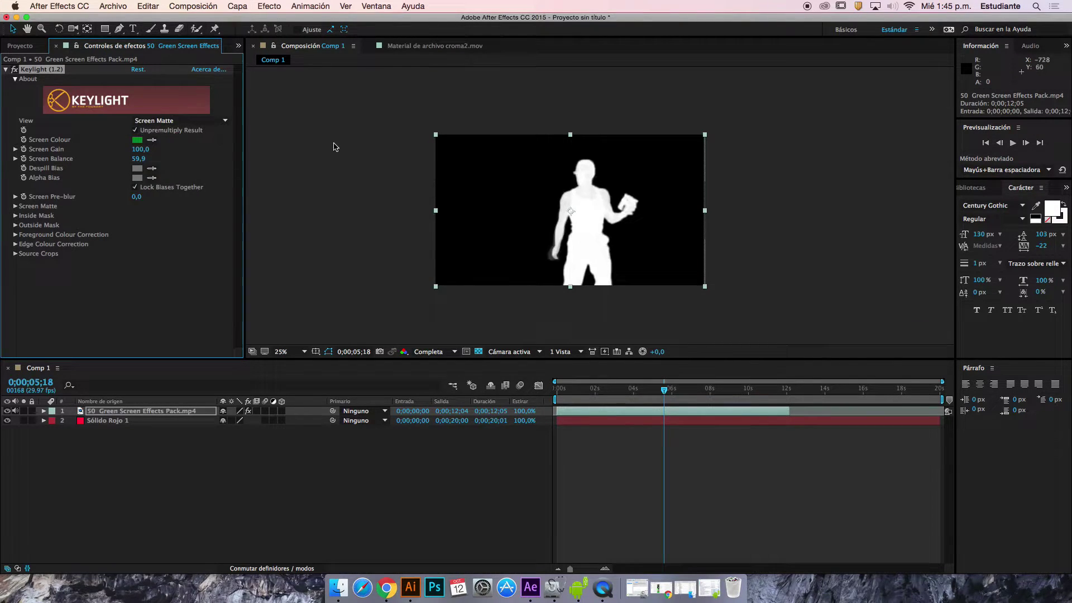
# - Inspect the Screen Matte at 0;00;03;03 for grey areas inside the man's silhouette, keeping the Screen Matte view
pyautogui.moveTo(635, 390); pyautogui.dragTo(616, 394)
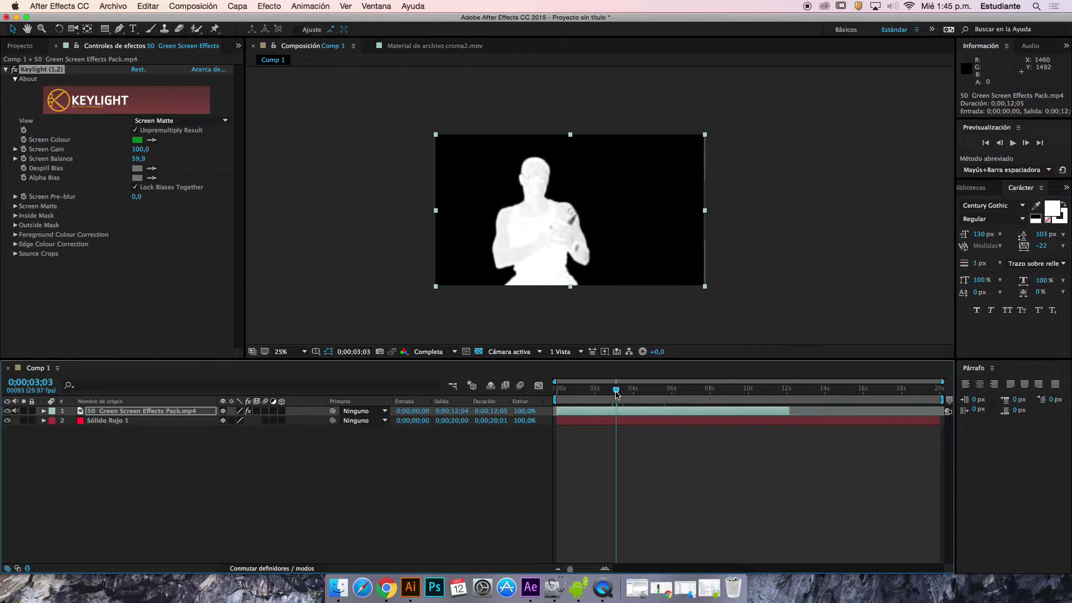
pyautogui.scroll(2, 556, 211)
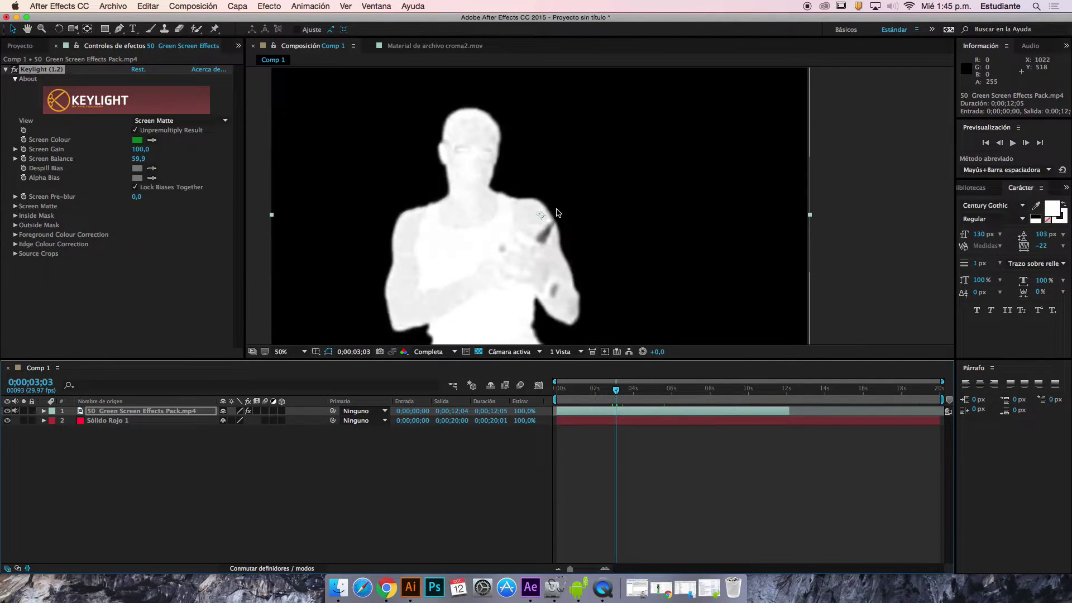
pyautogui.moveTo(502, 201); pyautogui.dragTo(542, 183)
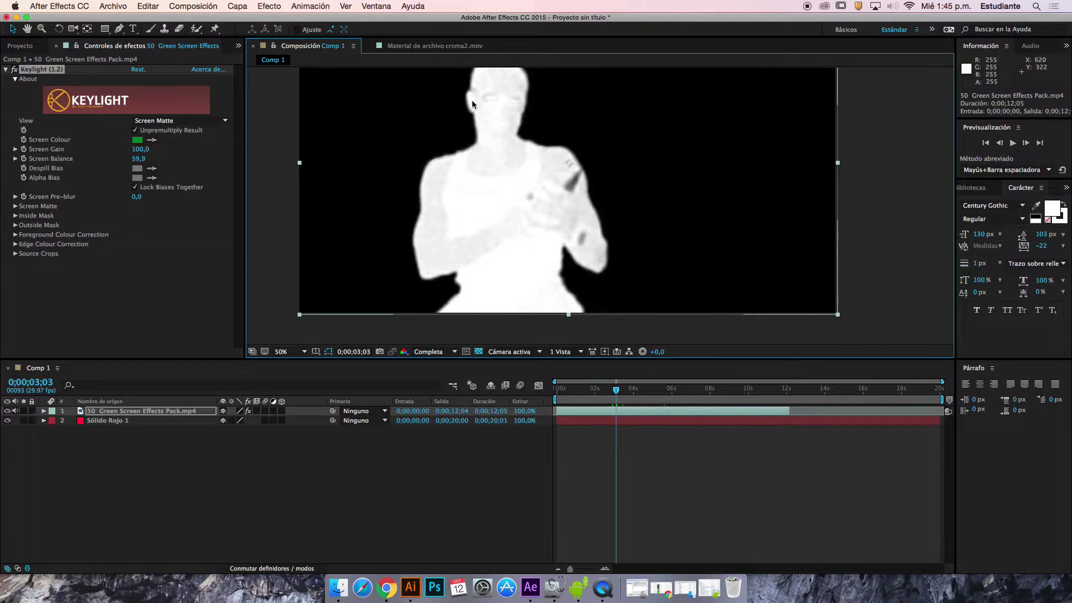
pyautogui.moveTo(509, 148); pyautogui.dragTo(514, 201)
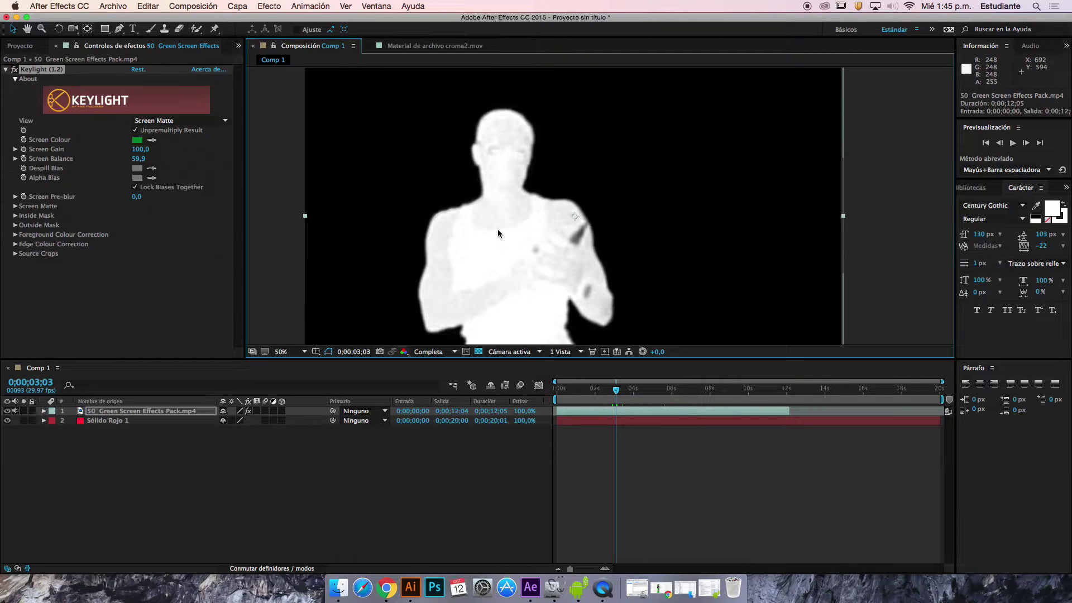
pyautogui.click(219, 121)
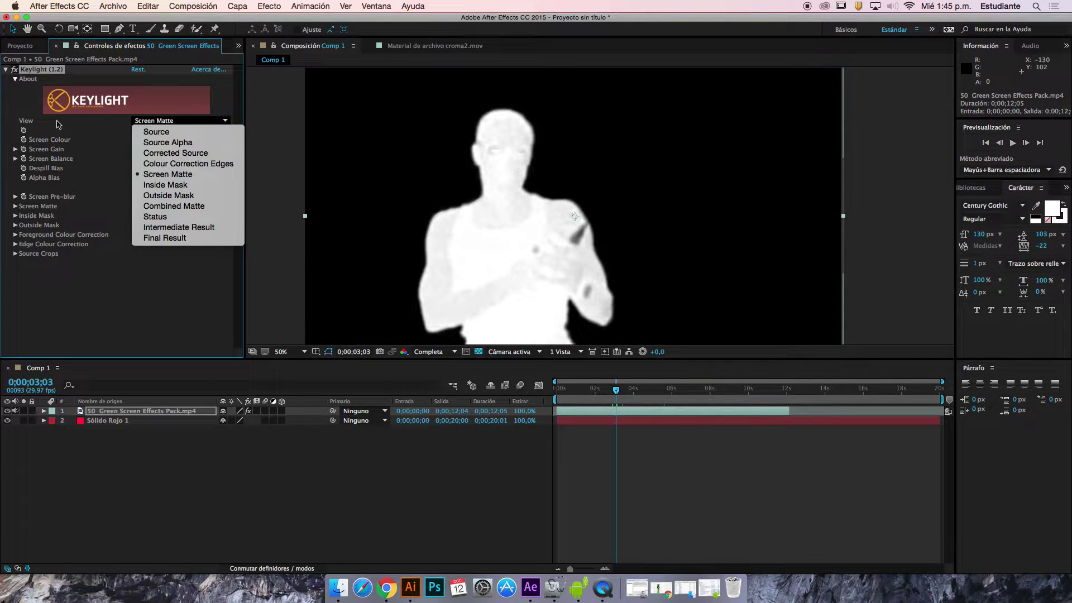
pyautogui.click(169, 177)
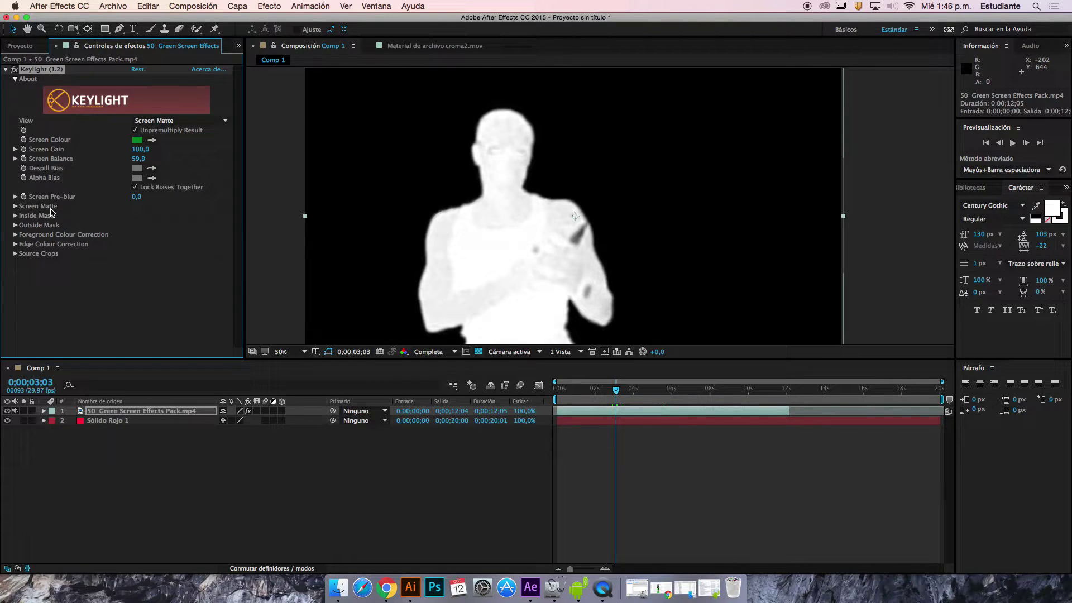
# - Expand Keylight's Screen Matte settings and try Clip Black at 16, returning it to 0
pyautogui.click(15, 206)
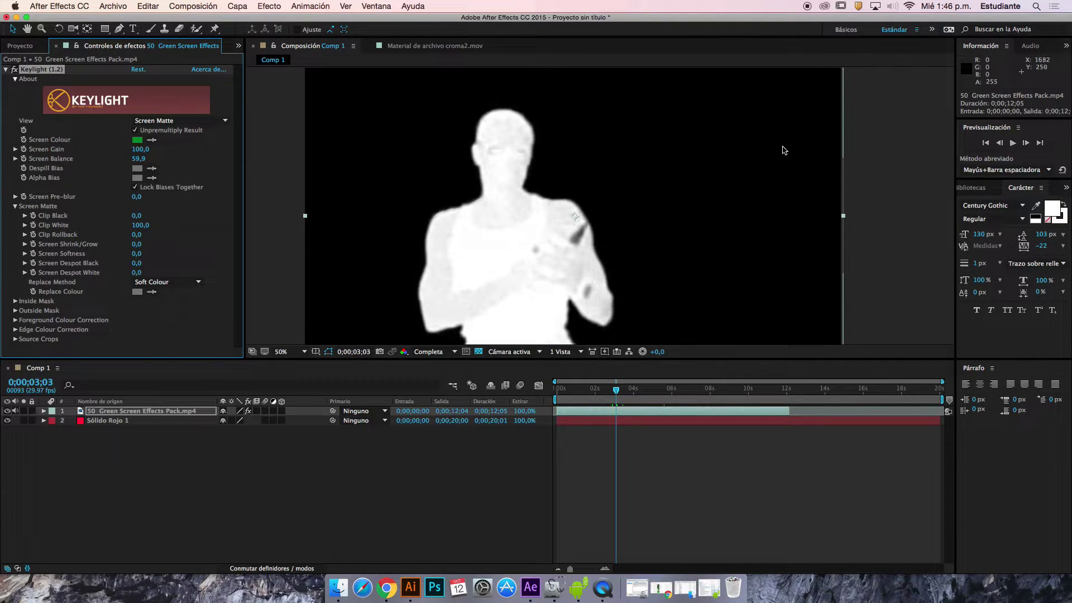
pyautogui.click(136, 217)
pyautogui.moveTo(135, 218); pyautogui.dragTo(139, 217)
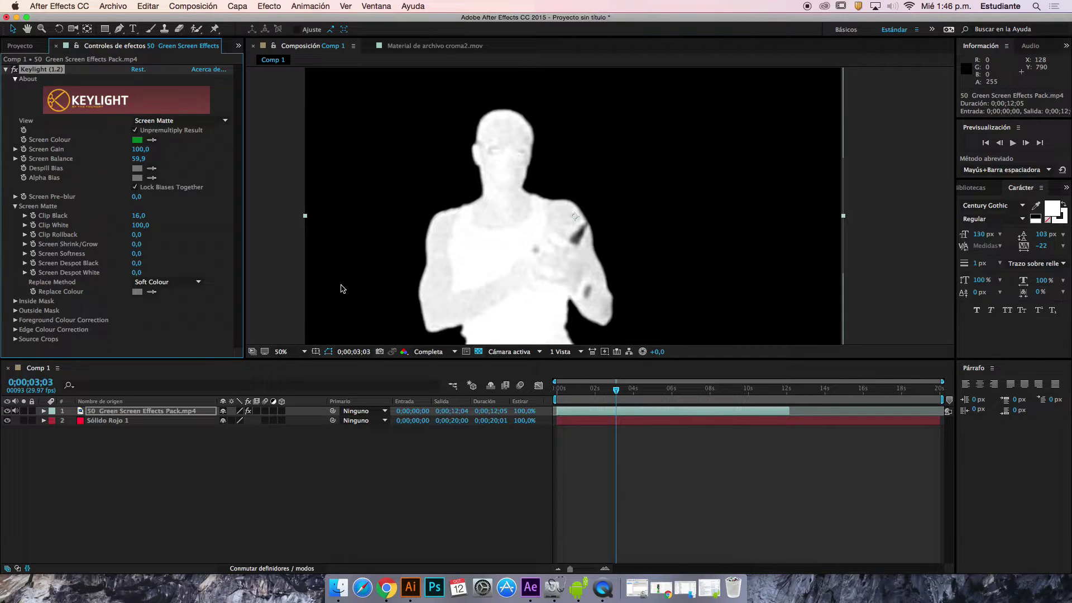
pyautogui.moveTo(144, 218); pyautogui.dragTo(166, 233)
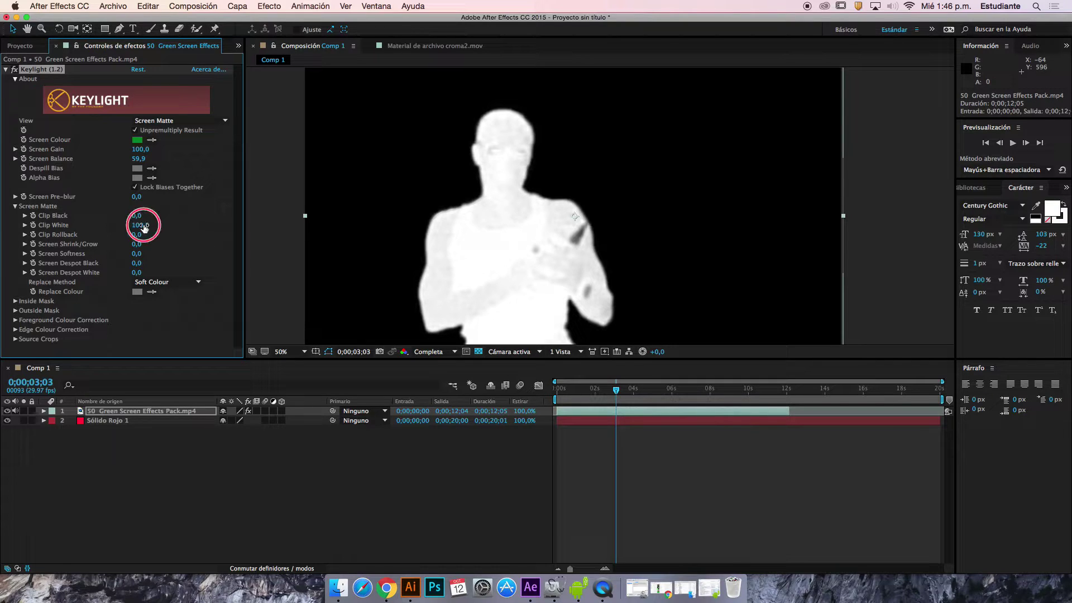
# - Try Clip White at 20,1, and at 0;00;07;10 try Clip White 56 with Clip Black 8
pyautogui.moveTo(139, 225); pyautogui.dragTo(106, 232)
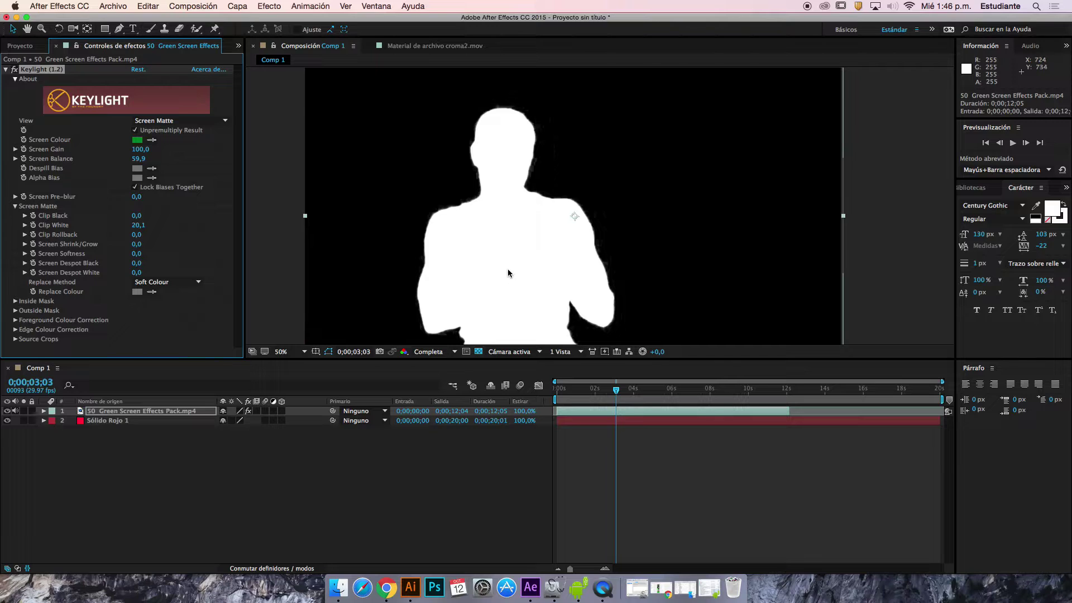
pyautogui.moveTo(619, 389); pyautogui.dragTo(697, 391)
pyautogui.moveTo(138, 226)
pyautogui.mouseDown()
pyautogui.moveTo(118, 227)
pyautogui.moveTo(167, 227)
pyautogui.moveTo(153, 233)
pyautogui.moveTo(137, 217)
pyautogui.mouseUp()
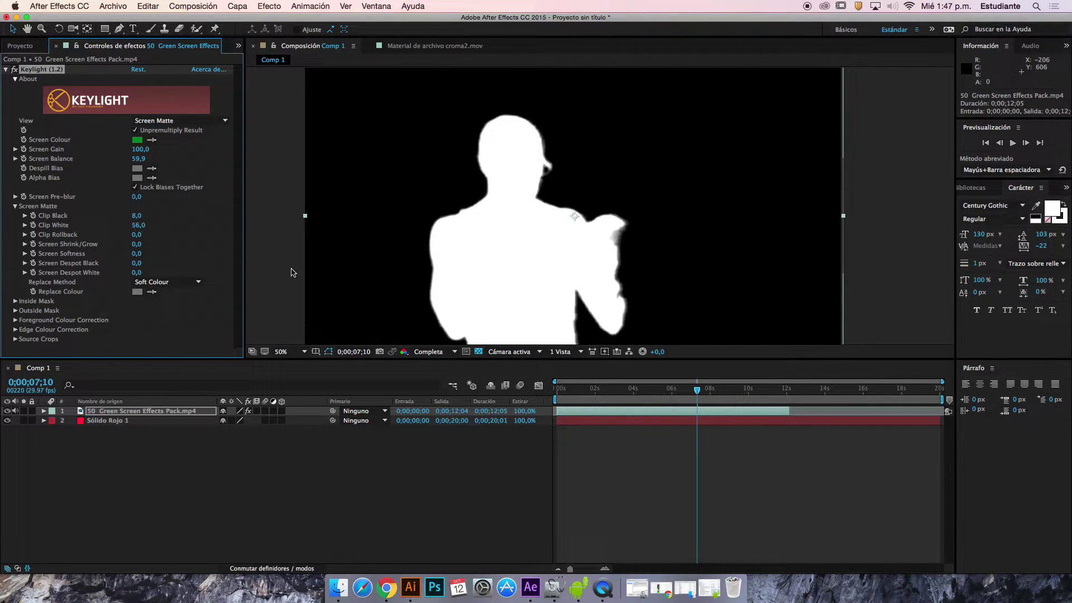
# - At 0;00;02;26, switch Keylight's View to Final Result and set Clip Black to 0 and Clip White to 86
pyautogui.click(613, 391)
pyautogui.moveTo(612, 391); pyautogui.dragTo(611, 390)
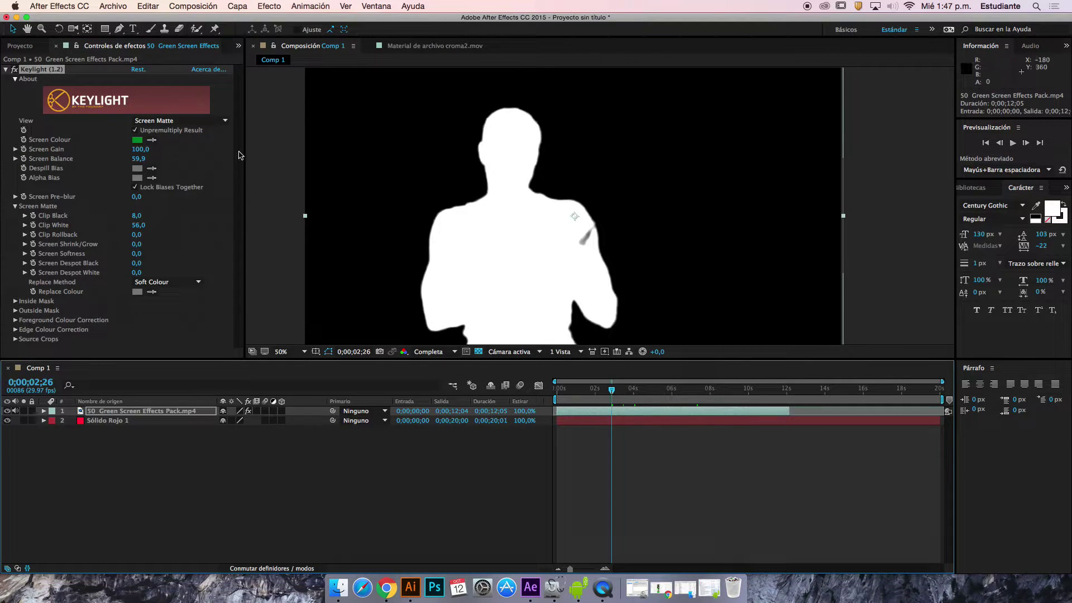
pyautogui.click(204, 122)
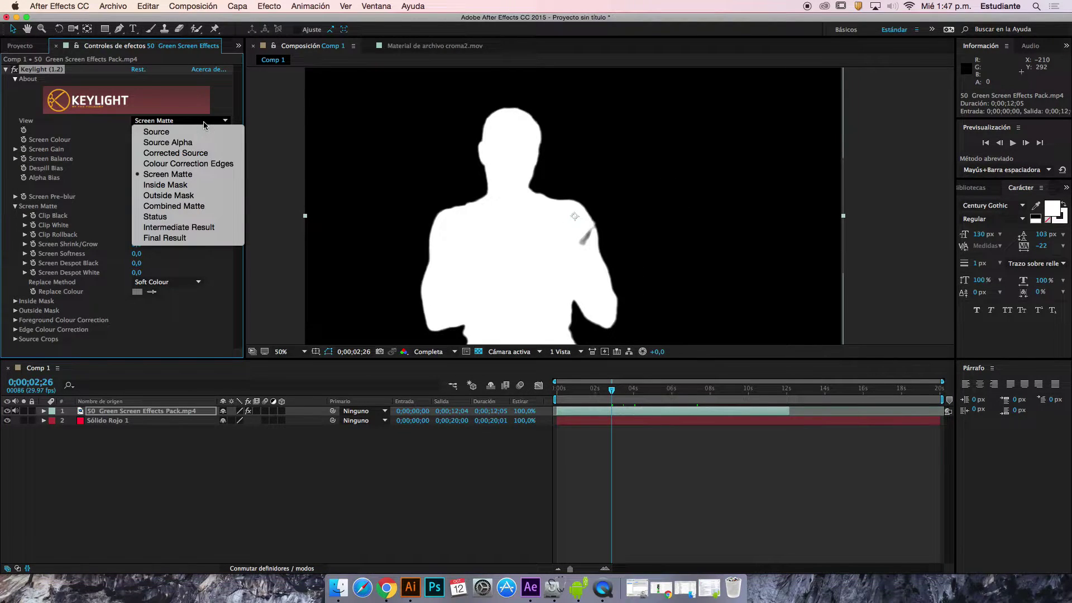
pyautogui.click(203, 238)
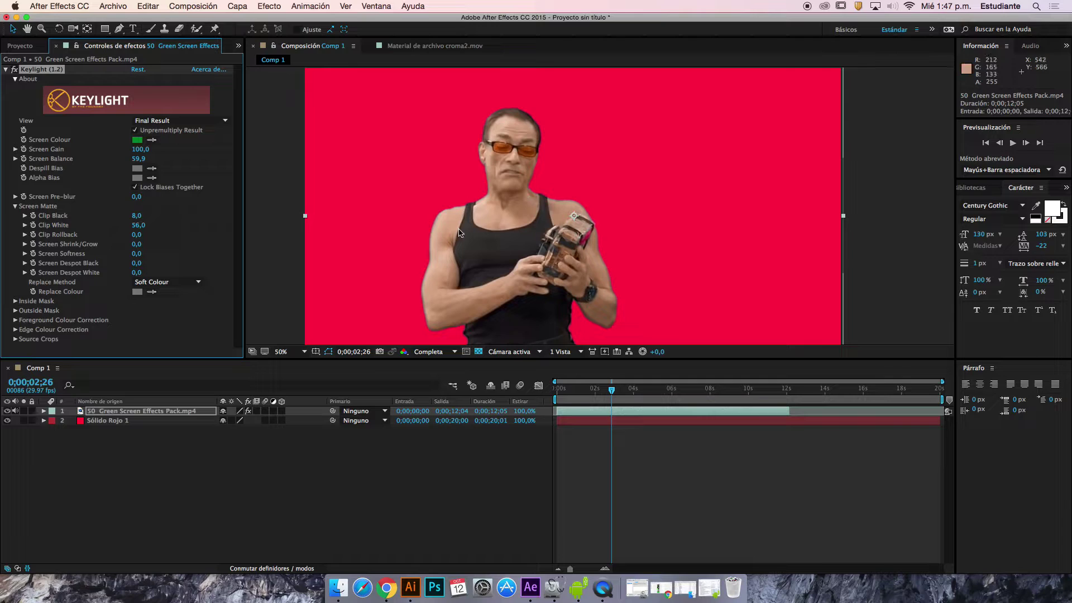
pyautogui.moveTo(138, 217); pyautogui.dragTo(62, 220)
pyautogui.moveTo(139, 227); pyautogui.dragTo(157, 226)
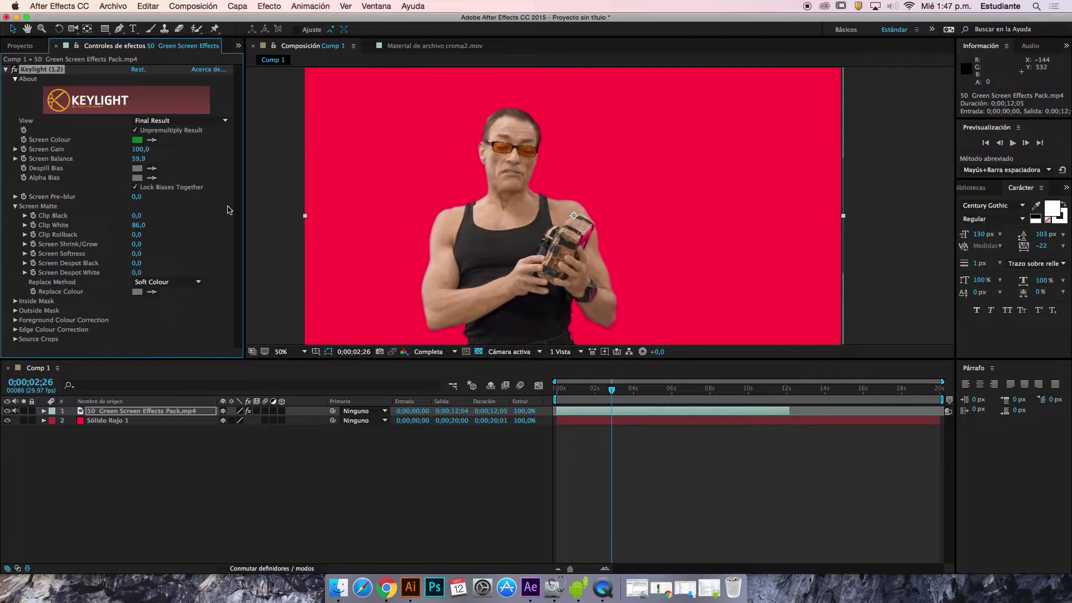
# - Inspect the keyed edges of the man's arms, then try Screen Despot White at 19,1 and return it to 0
pyautogui.scroll(3, 487, 216)
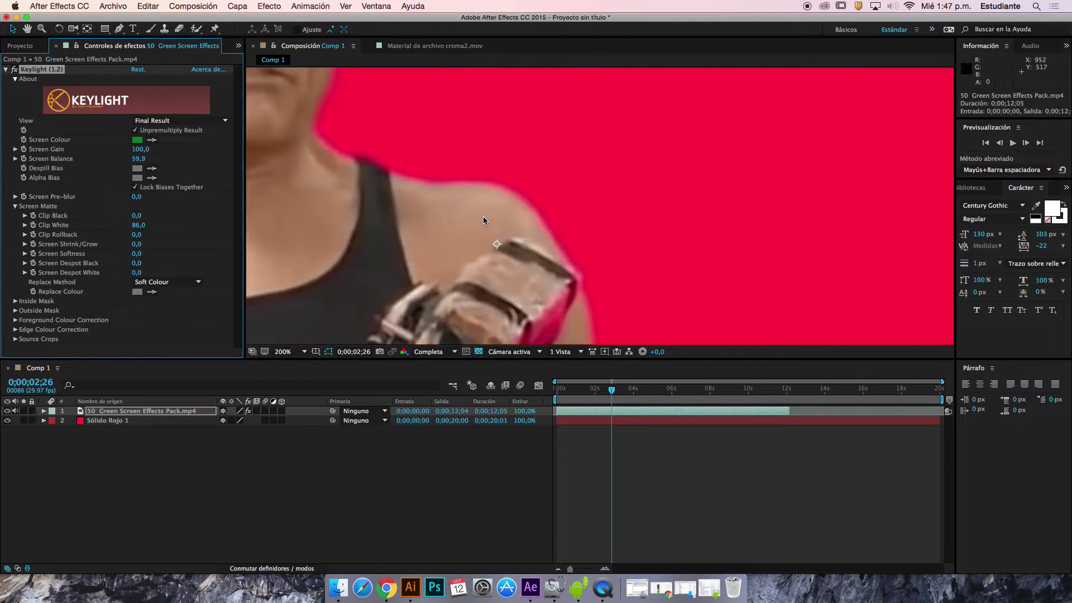
pyautogui.scroll(-2, 484, 216)
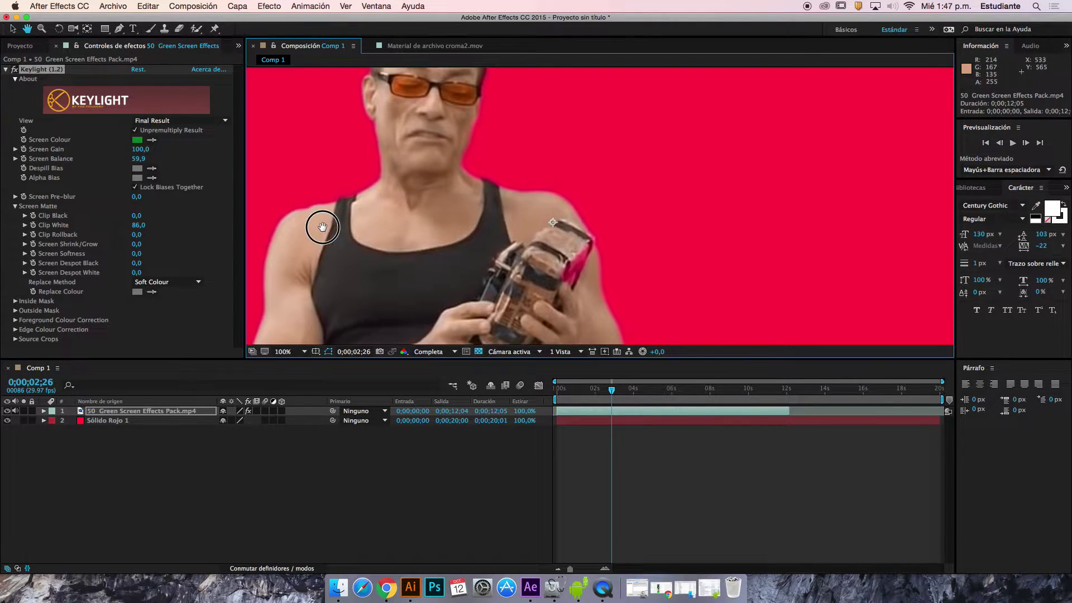
pyautogui.moveTo(308, 238); pyautogui.dragTo(400, 223)
pyautogui.scroll(-4, 371, 216)
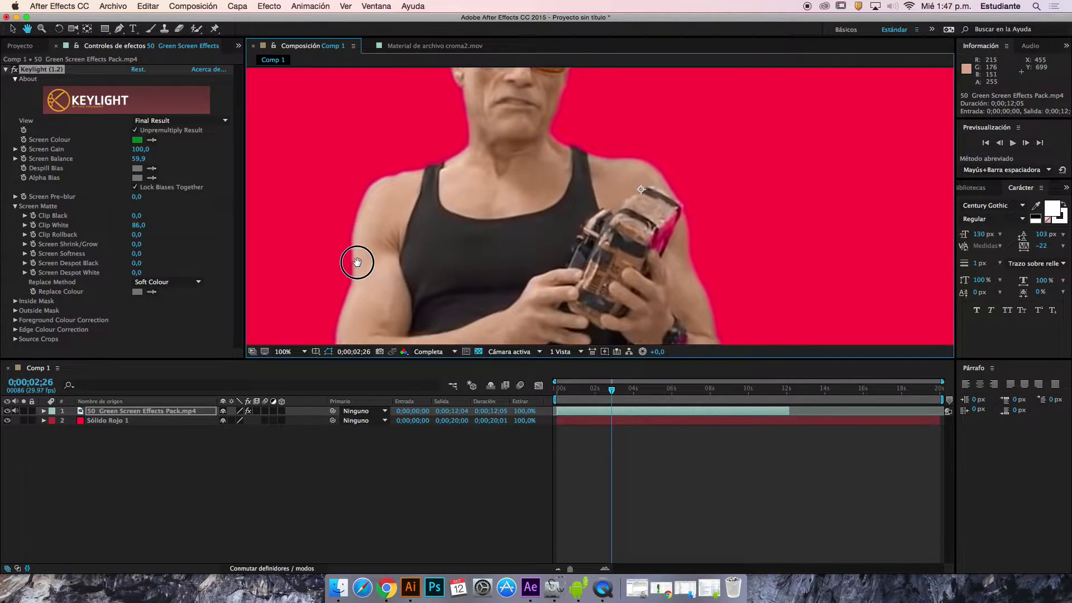
pyautogui.press('v')
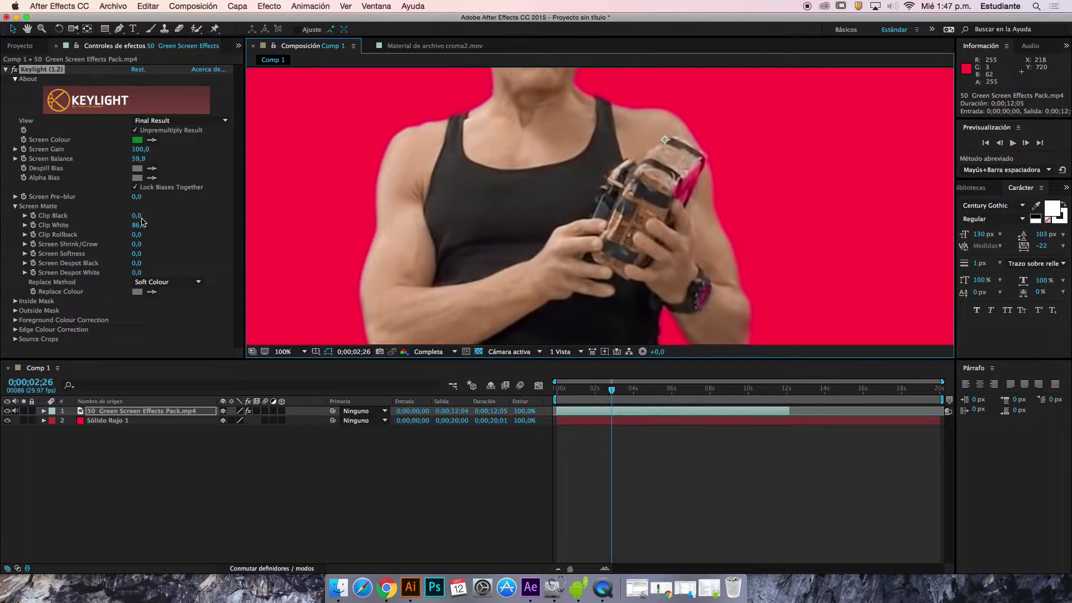
pyautogui.moveTo(135, 273)
pyautogui.mouseDown()
pyautogui.moveTo(167, 272)
pyautogui.moveTo(76, 272)
pyautogui.moveTo(192, 271)
pyautogui.moveTo(103, 255)
pyautogui.moveTo(132, 273)
pyautogui.moveTo(25, 274)
pyautogui.moveTo(122, 277)
pyautogui.mouseUp()
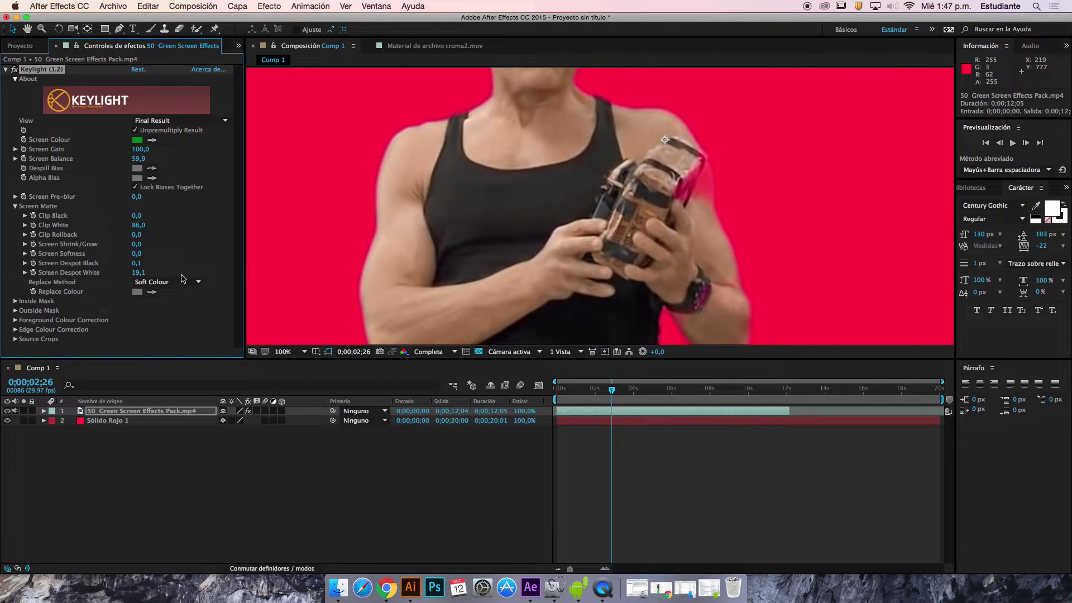
pyautogui.moveTo(139, 273); pyautogui.dragTo(13, 263)
pyautogui.moveTo(138, 277); pyautogui.dragTo(128, 277)
# - Switch to Chrome, pause the Green Screen Monster Werewolf video, check the second tab and return to After Effects
pyautogui.click(388, 583)
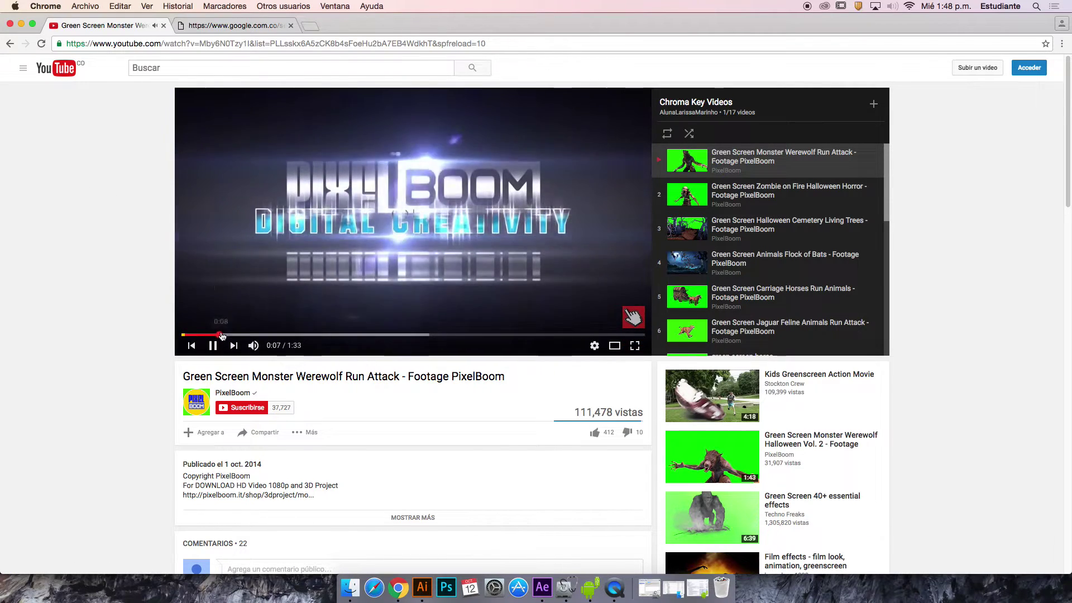
pyautogui.click(213, 345)
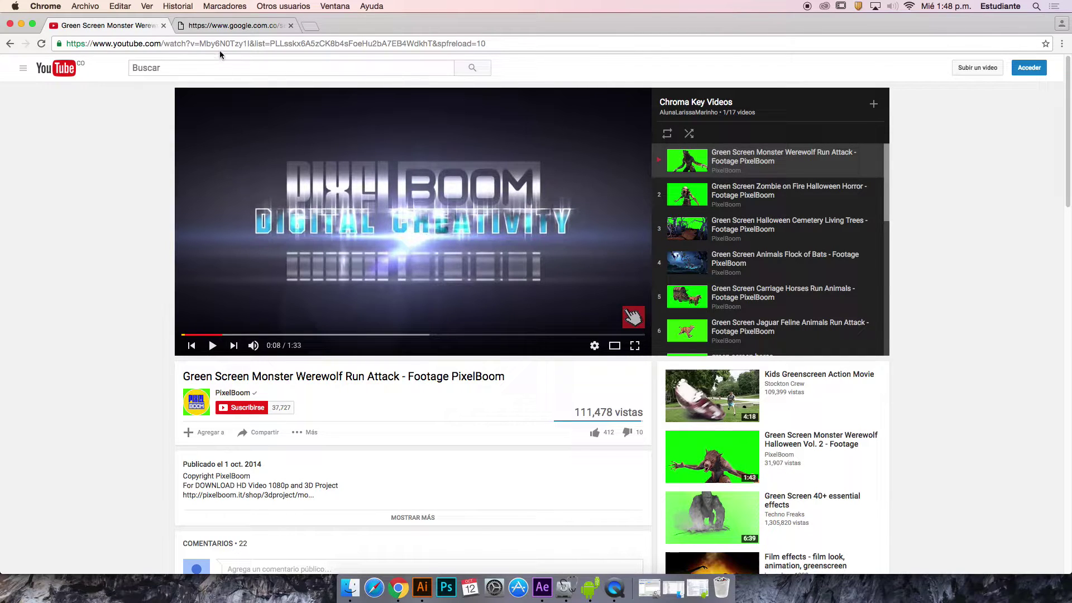
pyautogui.click(262, 26)
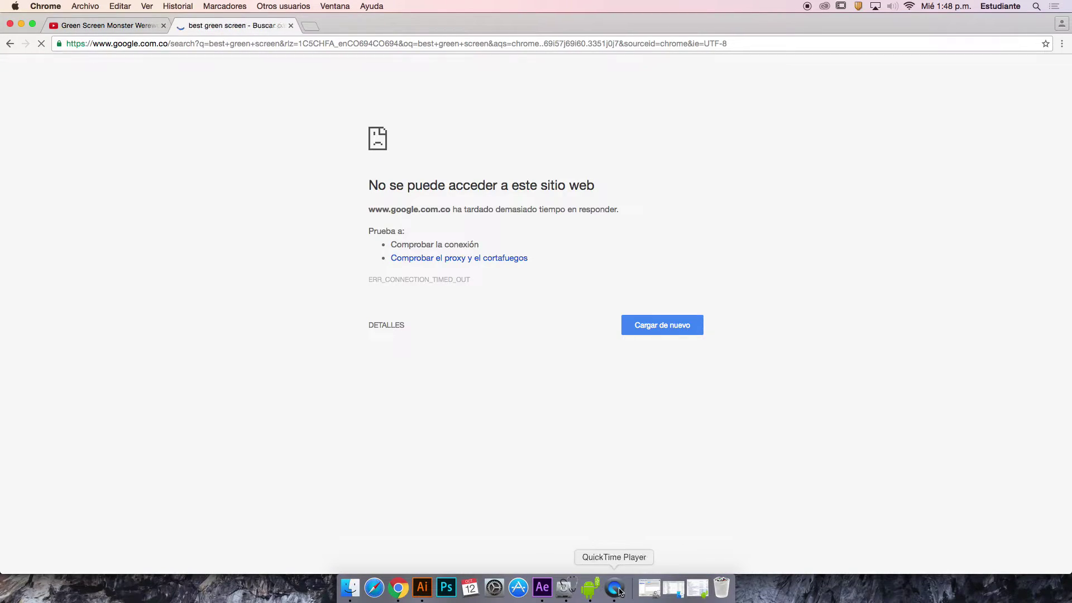
pyautogui.click(542, 588)
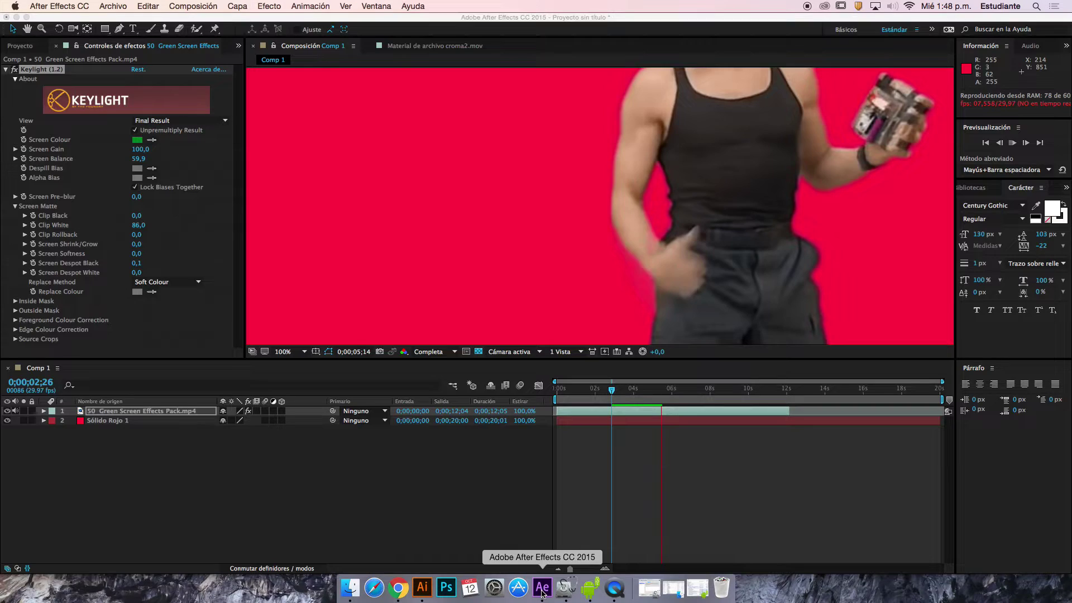
# - Stop the preview, undo the last Screen Matte value change and check the keyed result at 0;00;02;05
pyautogui.click(595, 389)
pyautogui.scroll(-2, 603, 244)
pyautogui.scroll(-2, 602, 245)
pyautogui.scroll(4, 603, 244)
pyautogui.scroll(-4, 603, 243)
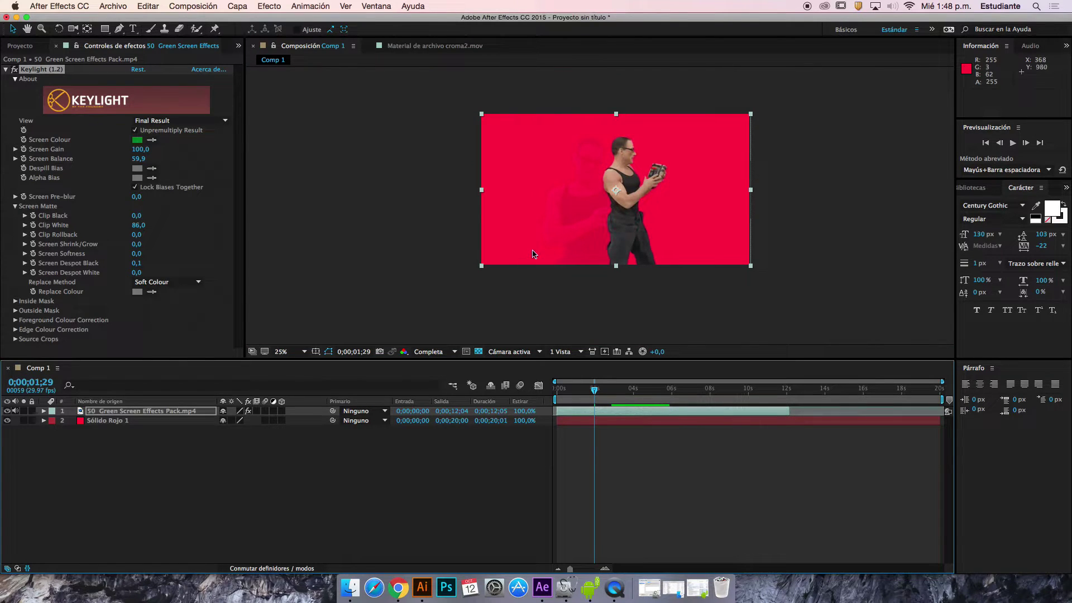
pyautogui.press('super+z')
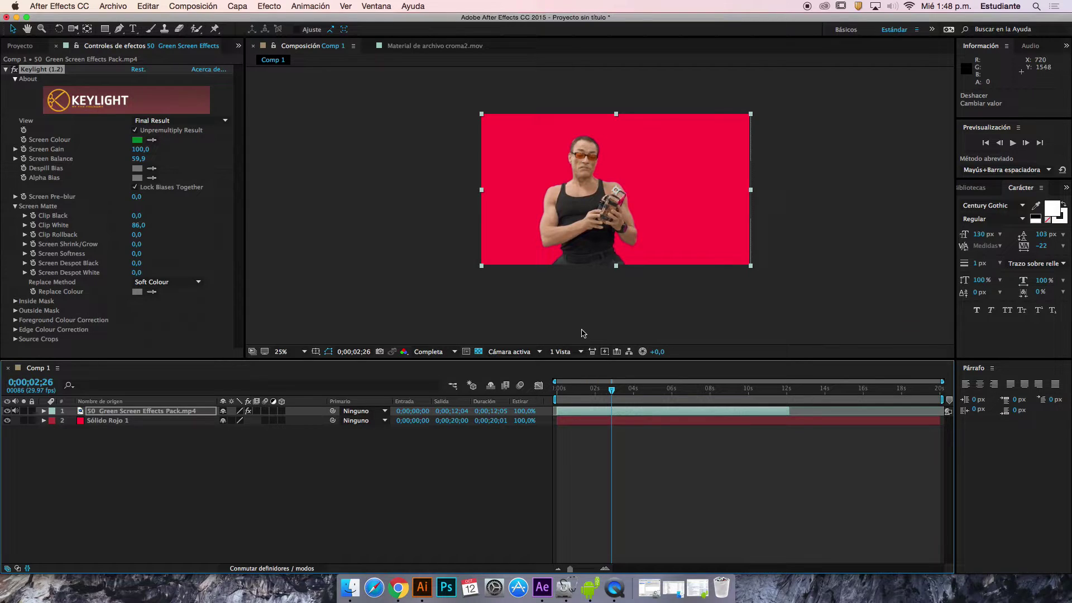
pyautogui.moveTo(590, 391); pyautogui.dragTo(597, 392)
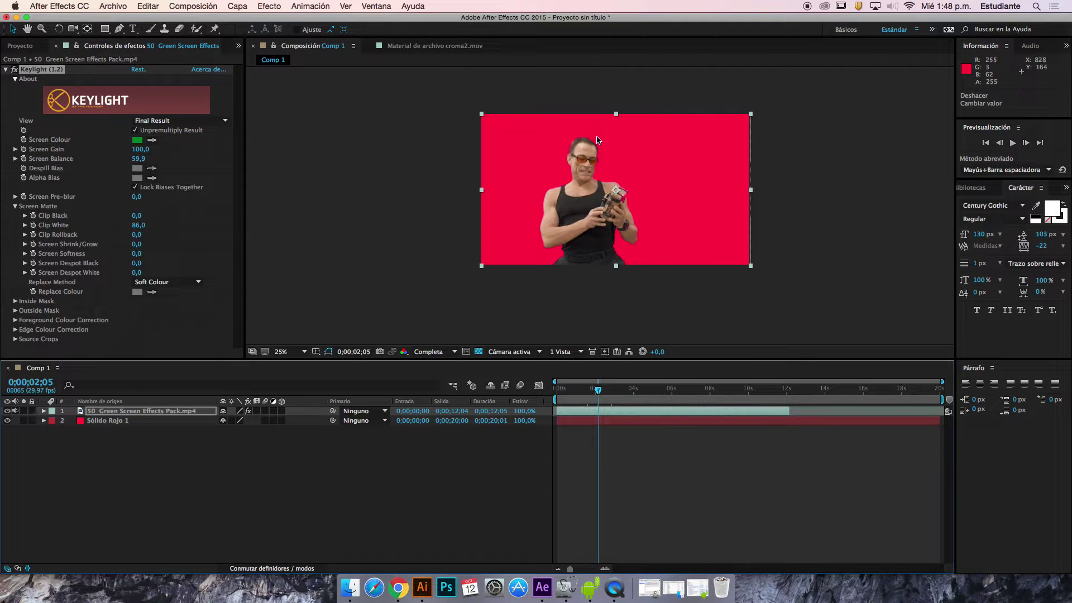
pyautogui.scroll(-1, 596, 139)
pyautogui.scroll(2, 598, 139)
pyautogui.scroll(-1, 586, 184)
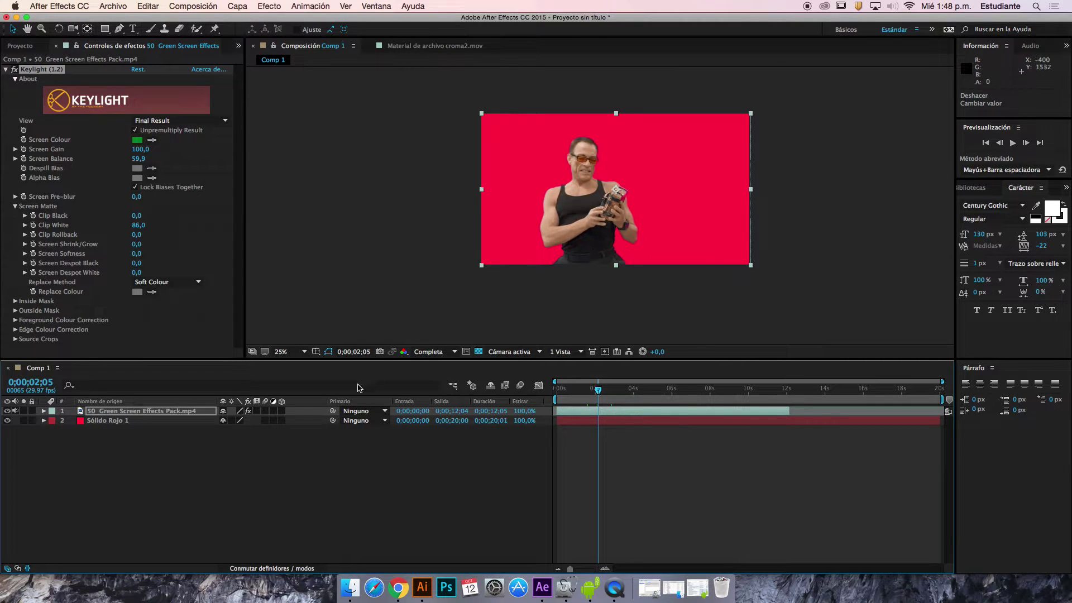
# - Delete the red solid layer from Comp 1 and collapse the Keylight settings of the green-screen clip
pyautogui.click(332, 469)
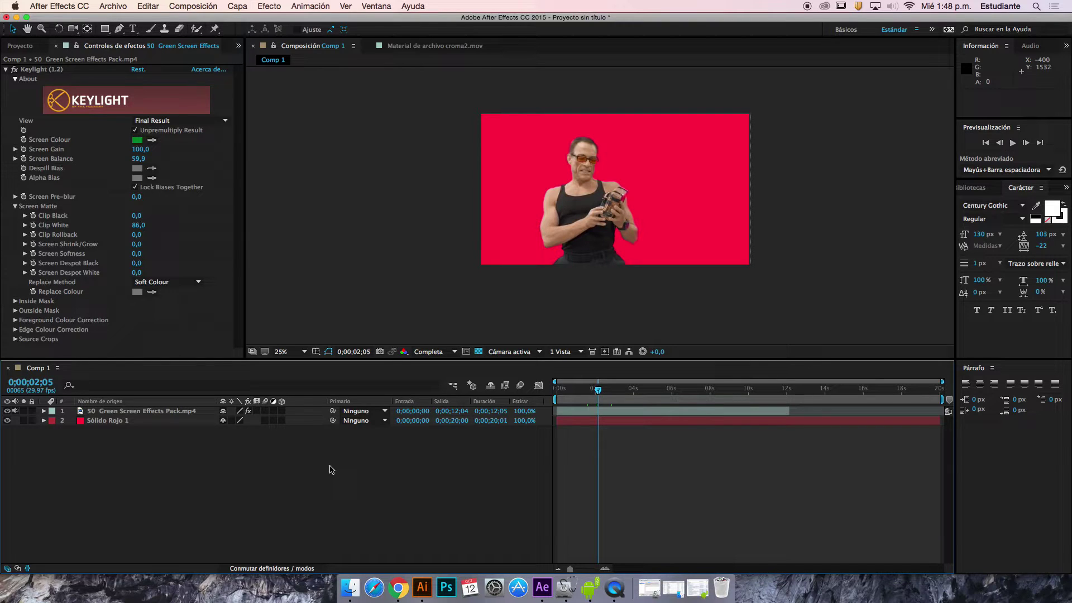
pyautogui.click(141, 421)
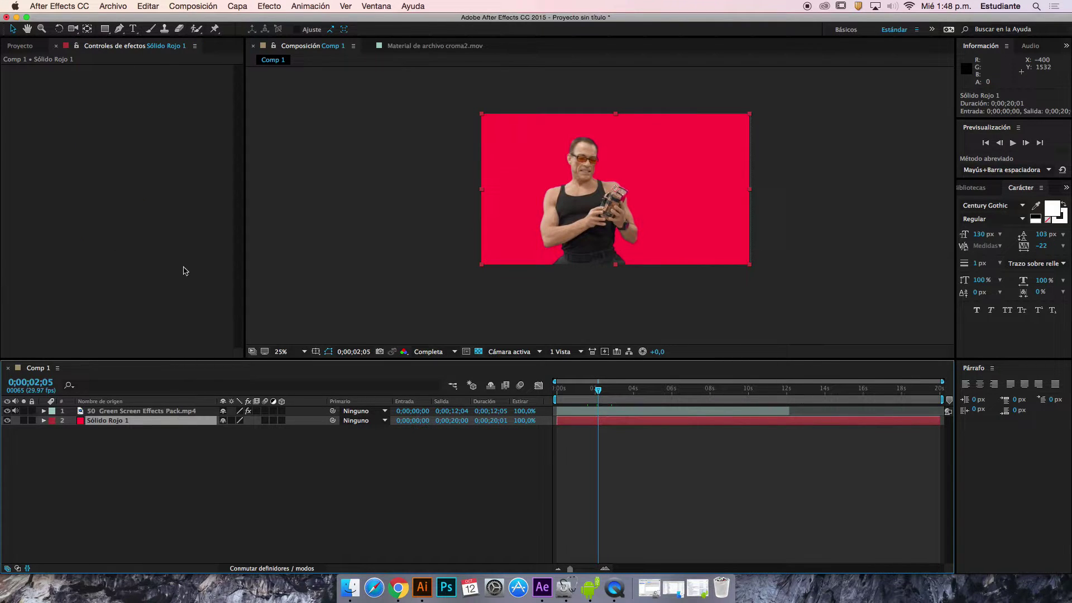
pyautogui.press('Delete')
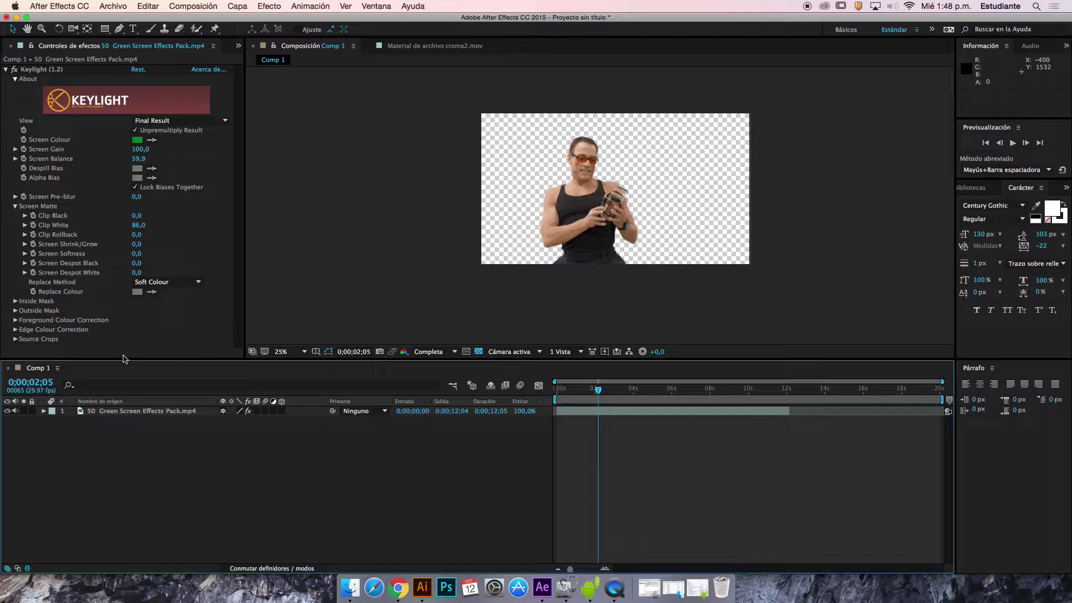
pyautogui.click(128, 412)
pyautogui.click(164, 437)
pyautogui.click(5, 70)
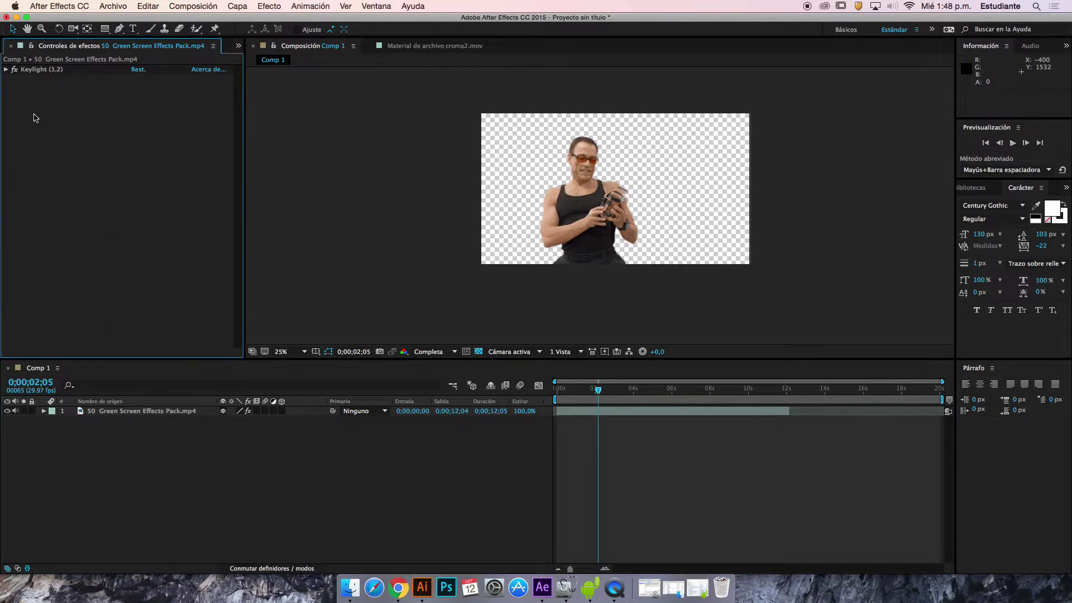
# - Show the project contents, start a file import and browse the SAMSUNG drive to material clases > material video
pyautogui.click(238, 46)
pyautogui.click(263, 60)
pyautogui.click(179, 304)
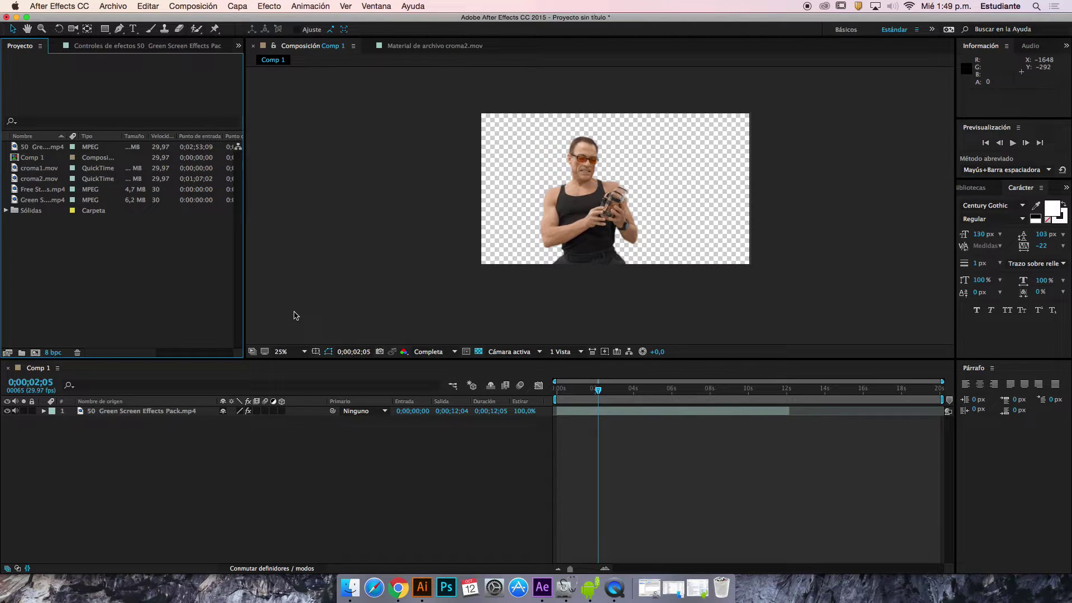
pyautogui.press('super+i')
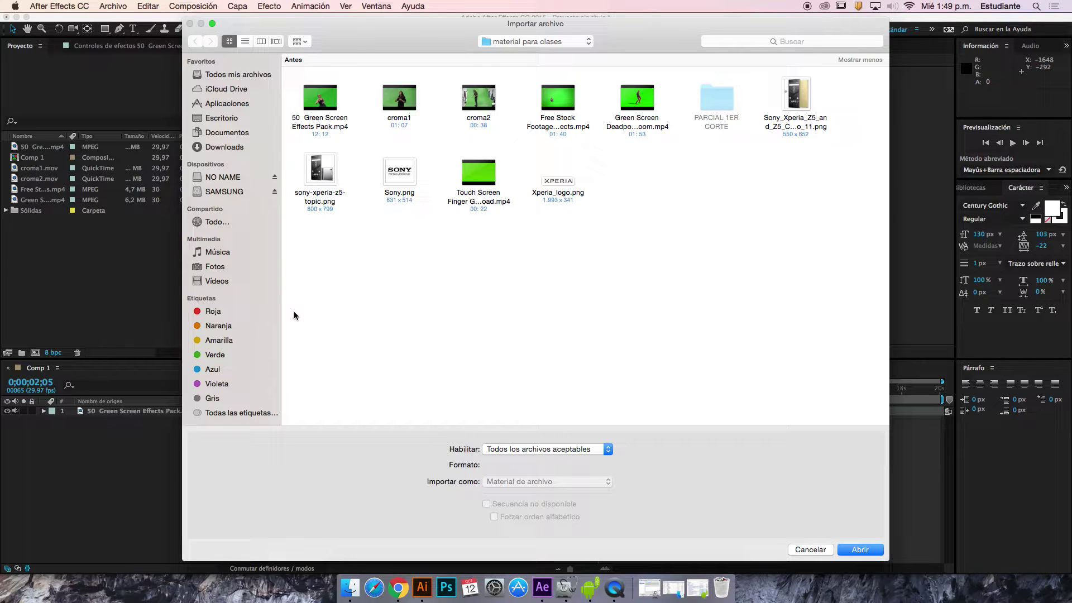
pyautogui.click(219, 192)
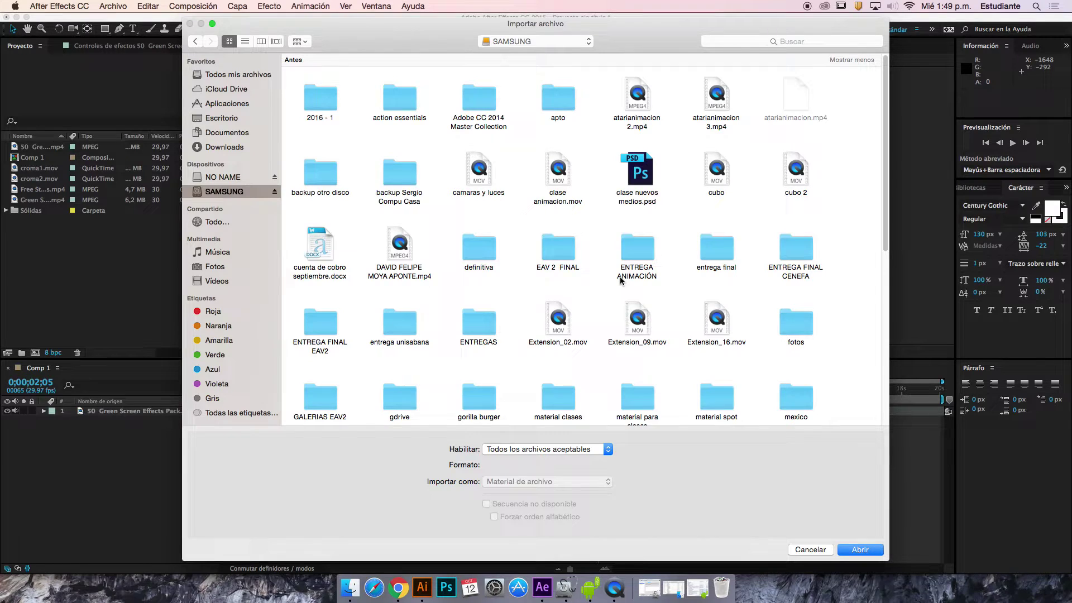
pyautogui.moveTo(885, 249); pyautogui.dragTo(869, 290)
pyautogui.doubleClick(559, 304)
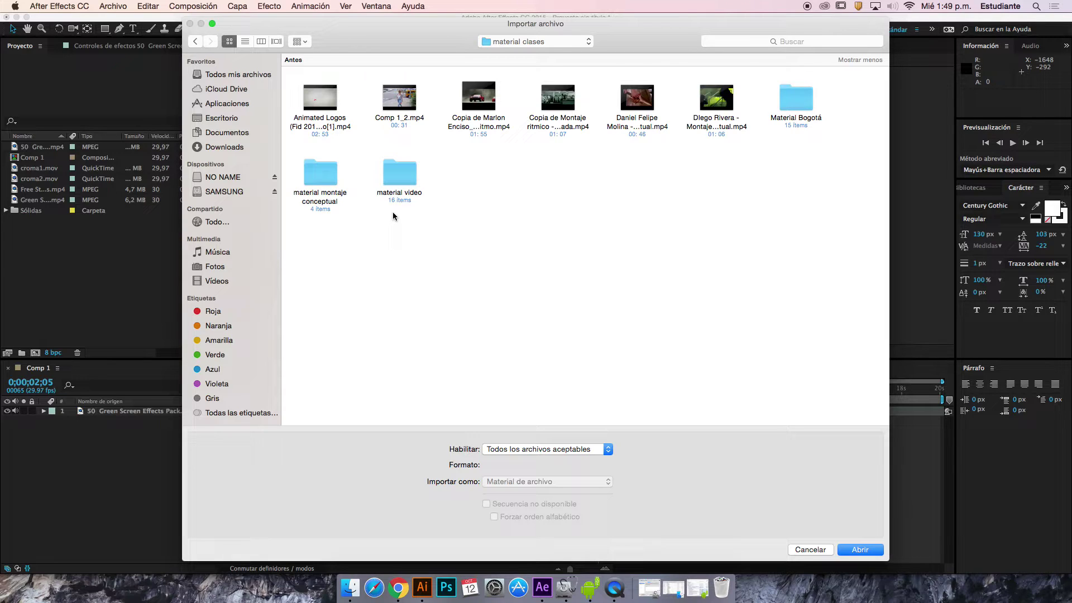
pyautogui.doubleClick(401, 170)
# - Import bog.mp4, bogota2.mp4, ciclovia.mp4, Colombia - Timelapse.mp4, movilidad.mp4, BOGOTA STREET ART.mp4 and the Bogotá Time Lapse video together
pyautogui.click(406, 97)
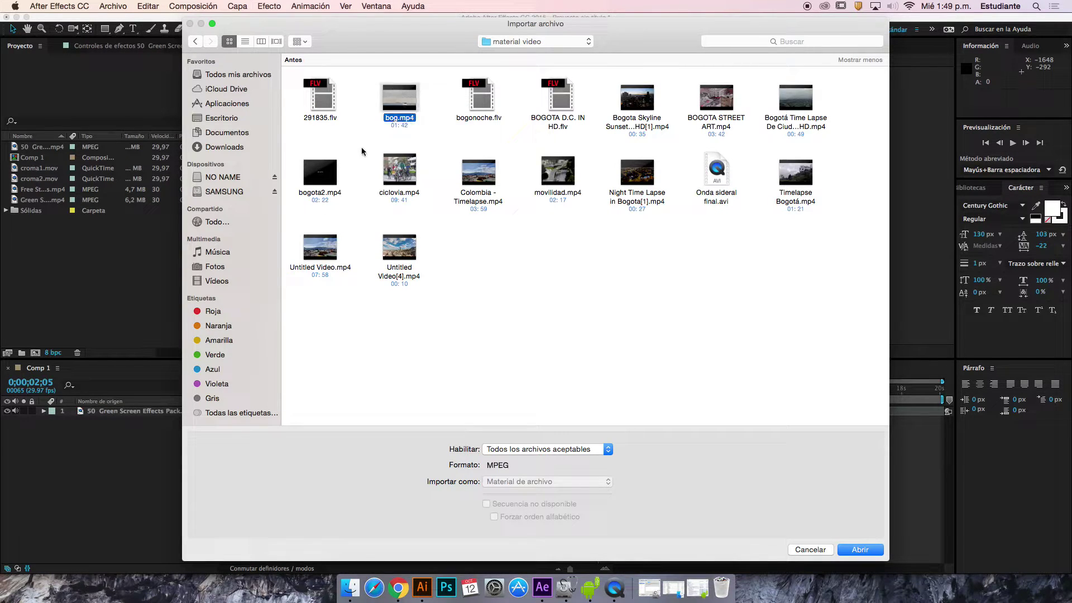
pyautogui.keyDown('super'); pyautogui.click(333, 169); pyautogui.keyUp('super')
pyautogui.keyDown('super'); pyautogui.click(399, 167); pyautogui.keyUp('super')
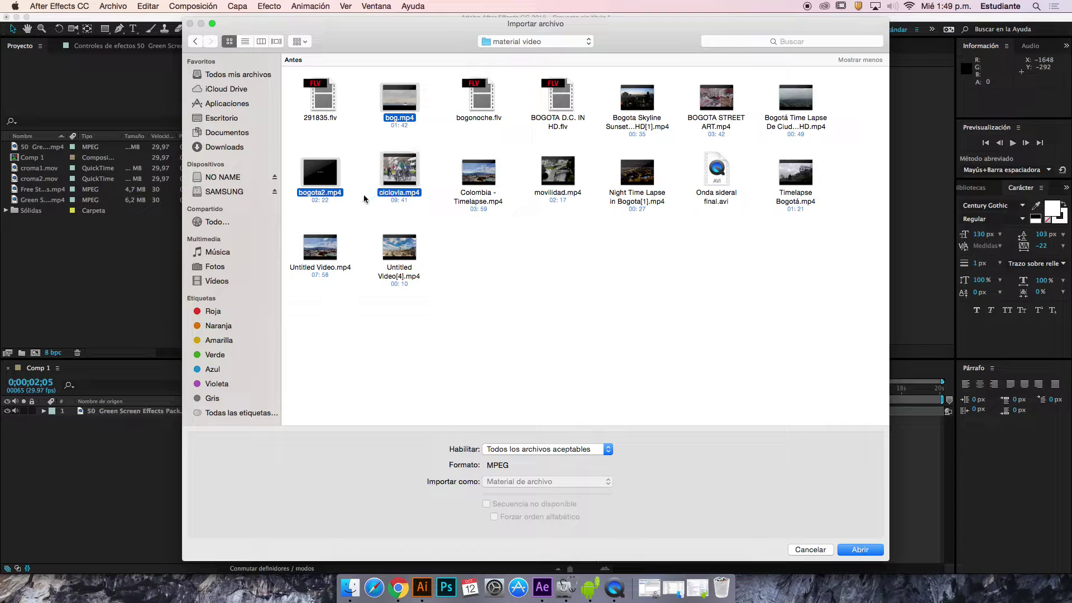
pyautogui.keyDown('super'); pyautogui.click(474, 170); pyautogui.keyUp('super')
pyautogui.keyDown('super'); pyautogui.click(549, 160); pyautogui.keyUp('super')
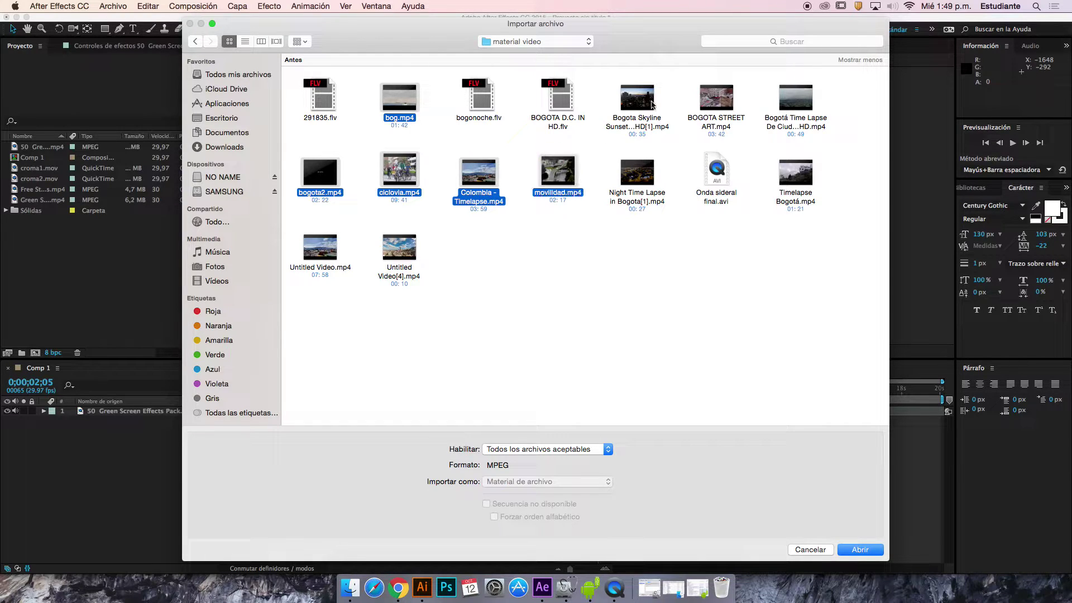
pyautogui.keyDown('super'); pyautogui.click(709, 110); pyautogui.keyUp('super')
pyautogui.keyDown('super'); pyautogui.click(798, 91); pyautogui.keyUp('super')
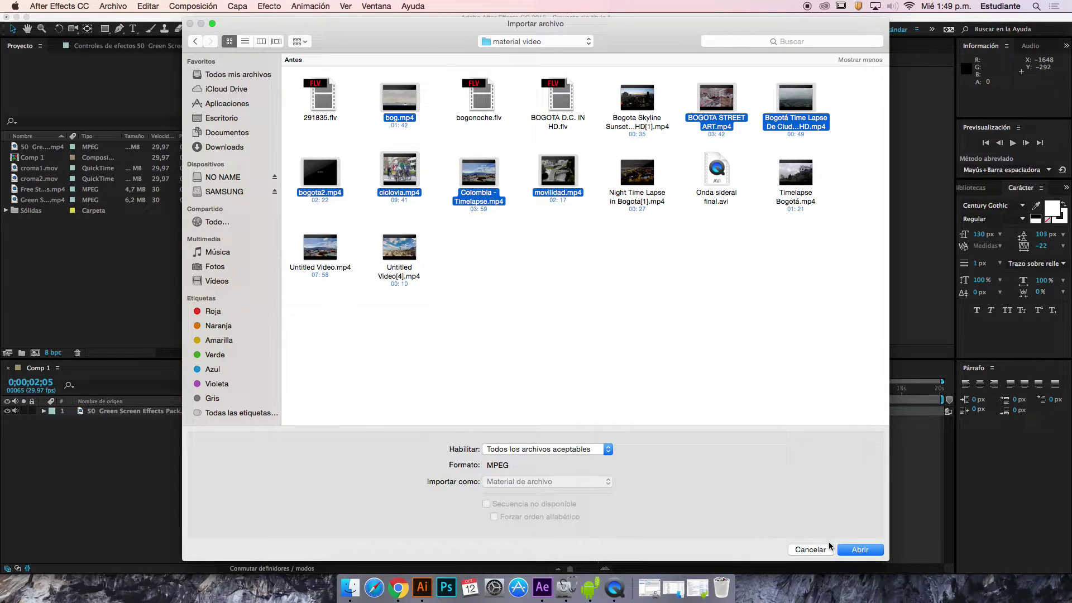
pyautogui.click(855, 551)
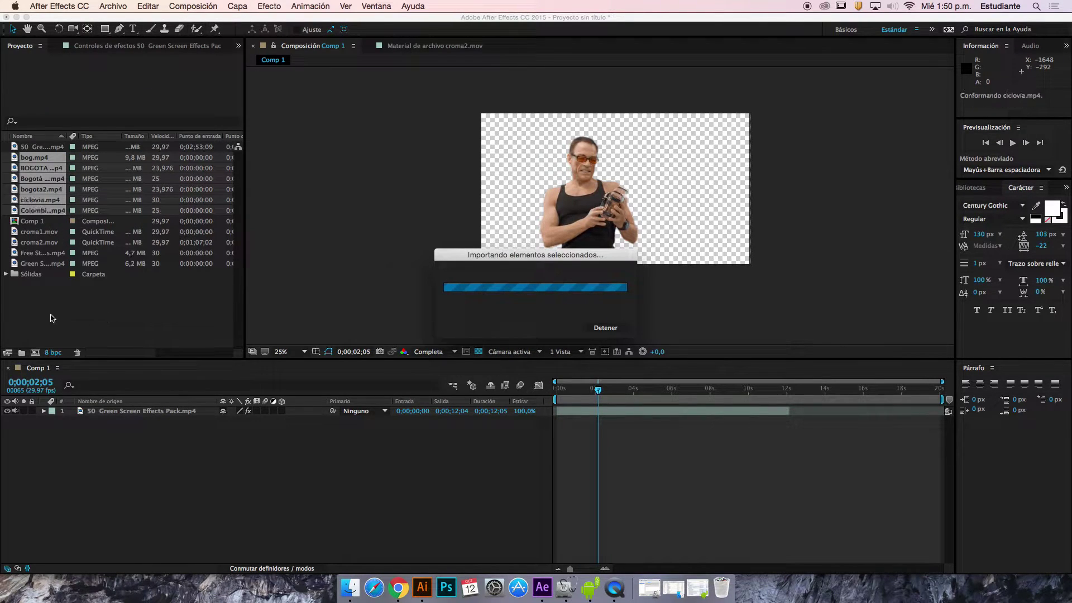
# - Preview the imported BOGOTA STREET ART.mp4 and bog.mp4 footage, looking for a suitable background shot
pyautogui.click(69, 318)
pyautogui.doubleClick(42, 168)
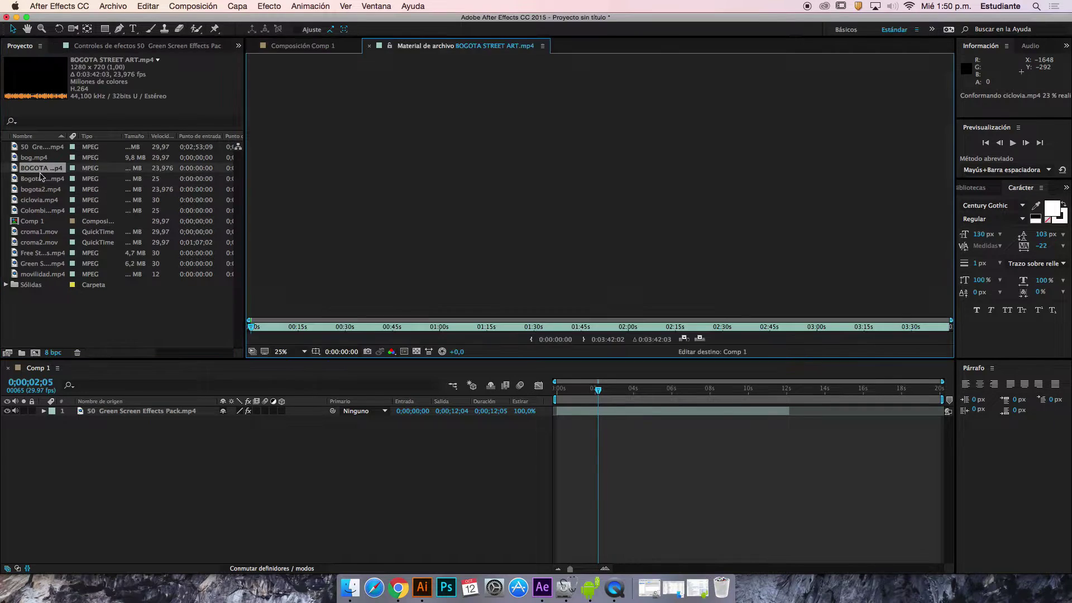
pyautogui.moveTo(274, 327); pyautogui.dragTo(448, 325)
pyautogui.doubleClick(17, 158)
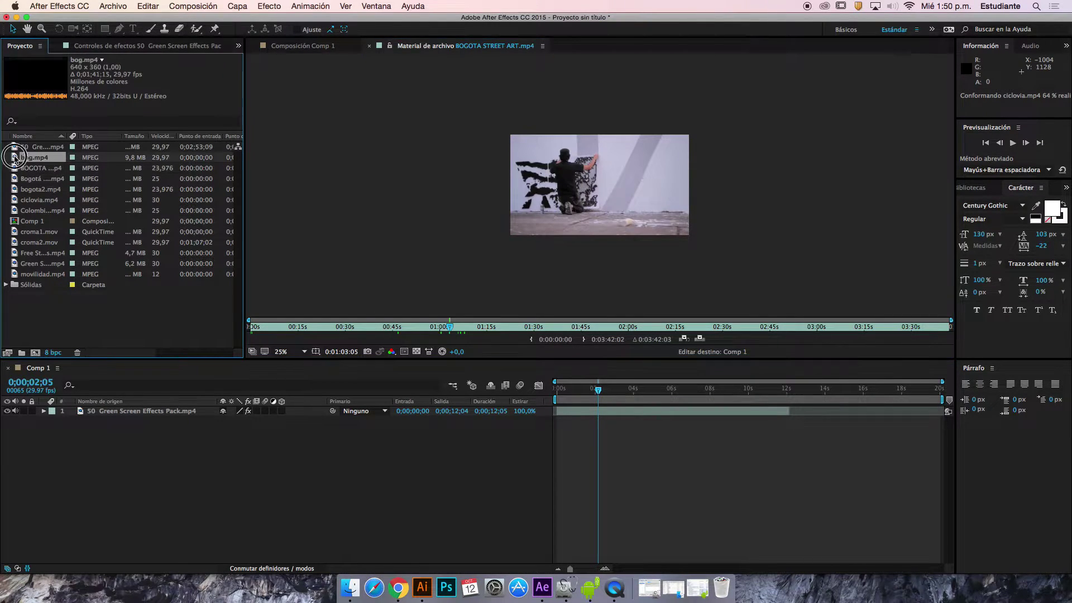
pyautogui.moveTo(373, 327); pyautogui.dragTo(453, 327)
# - Open the bogota2.mp4 footage and trim it to the statue shot, with In at 0:00:27:15 and Out at 0:00:31:11
pyautogui.doubleClick(13, 190)
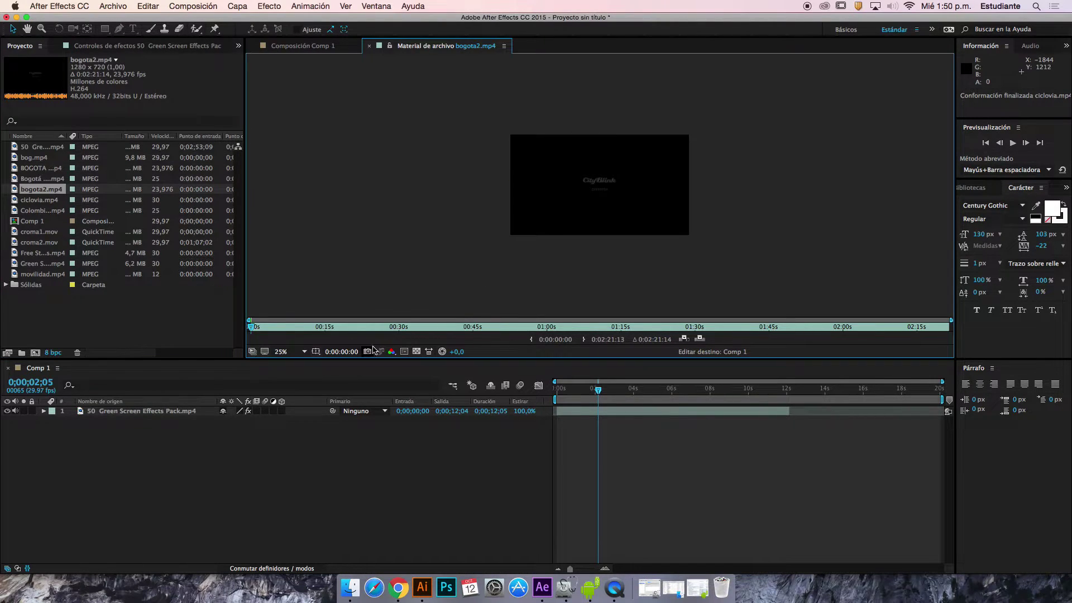
pyautogui.moveTo(321, 328); pyautogui.dragTo(387, 328)
pyautogui.press('.')
pyautogui.press('.')
pyautogui.press(',')
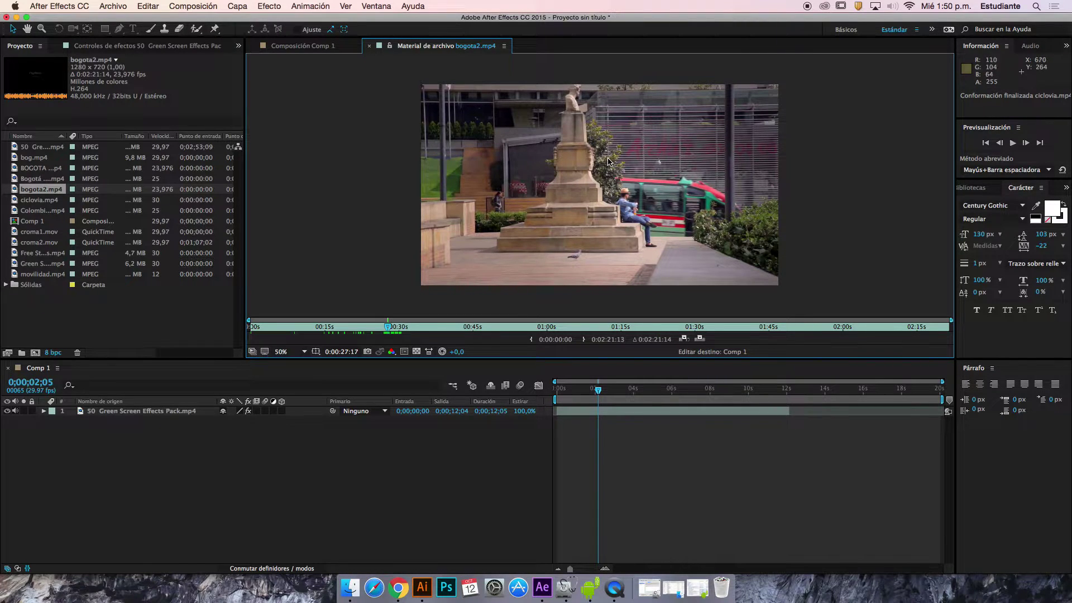
pyautogui.moveTo(388, 328); pyautogui.dragTo(408, 328)
pyautogui.click(529, 340)
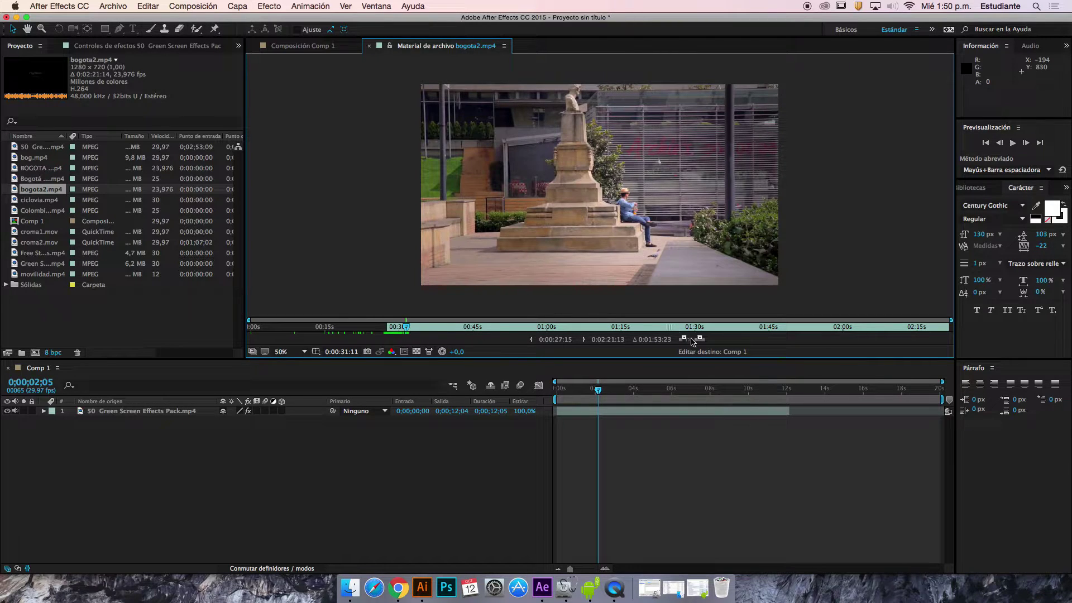
pyautogui.click(584, 339)
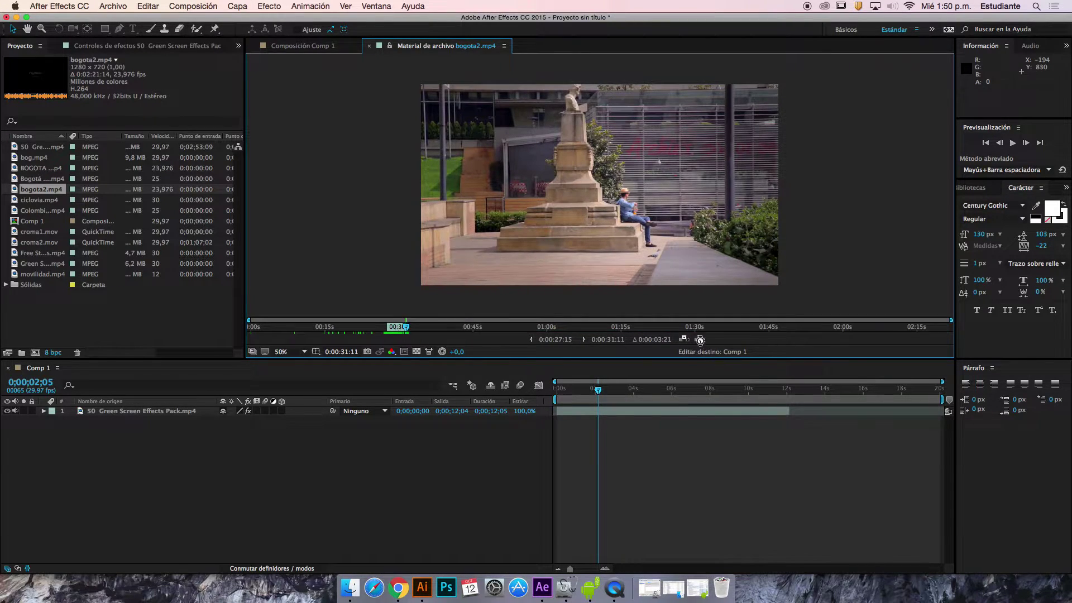
# - Overlay the trimmed bogota2.mp4 at the start of Comp 1, below the green-screen layer, and scale it to 154%, 133% to fill the frame
pyautogui.click(700, 339)
pyautogui.moveTo(633, 414); pyautogui.dragTo(591, 413)
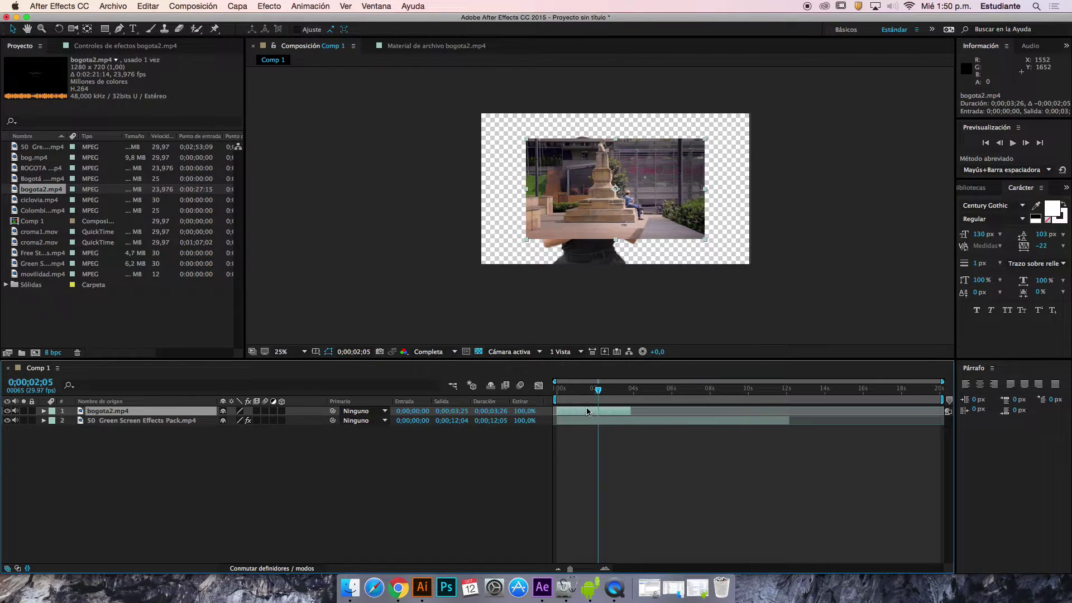
pyautogui.moveTo(150, 410); pyautogui.dragTo(144, 429)
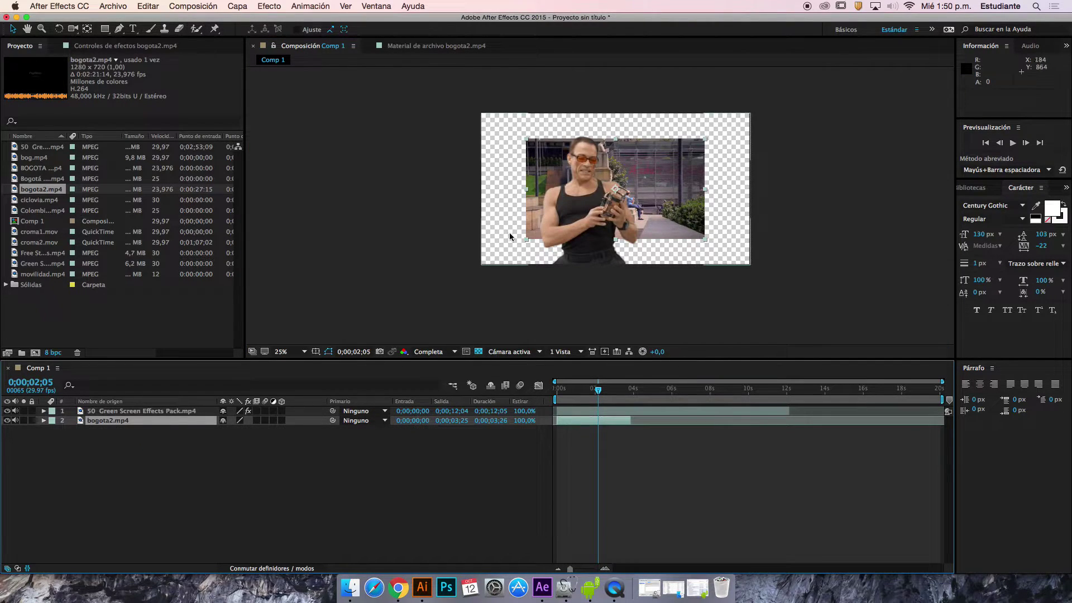
pyautogui.moveTo(527, 240); pyautogui.dragTo(479, 271)
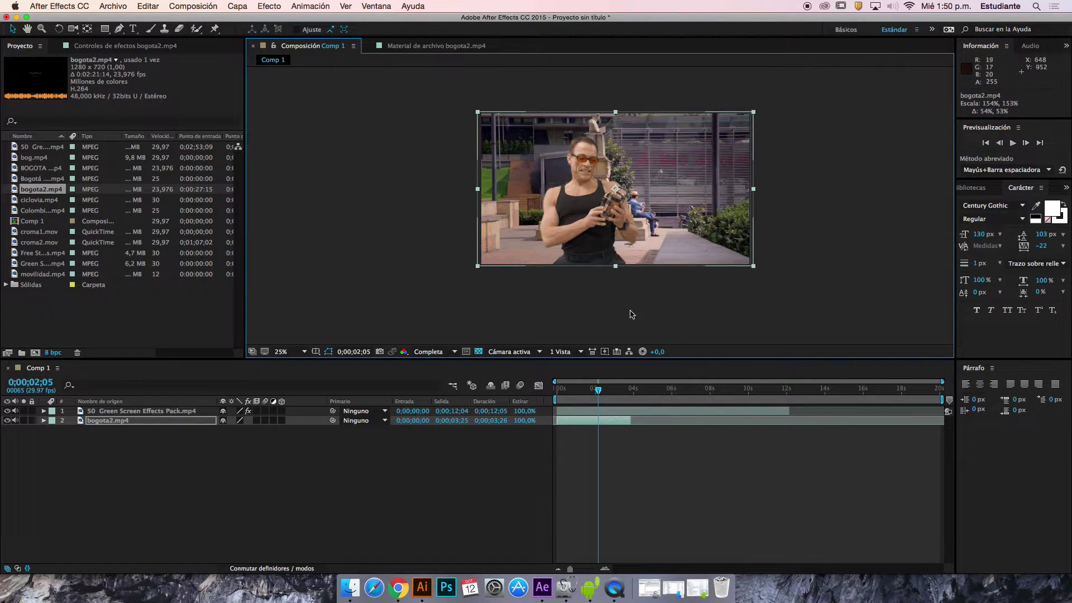
# - Time-stretch the bogota2.mp4 layer to 315% so it spans the green-screen layer's full duration, and preview the composite
pyautogui.moveTo(570, 390); pyautogui.dragTo(622, 398)
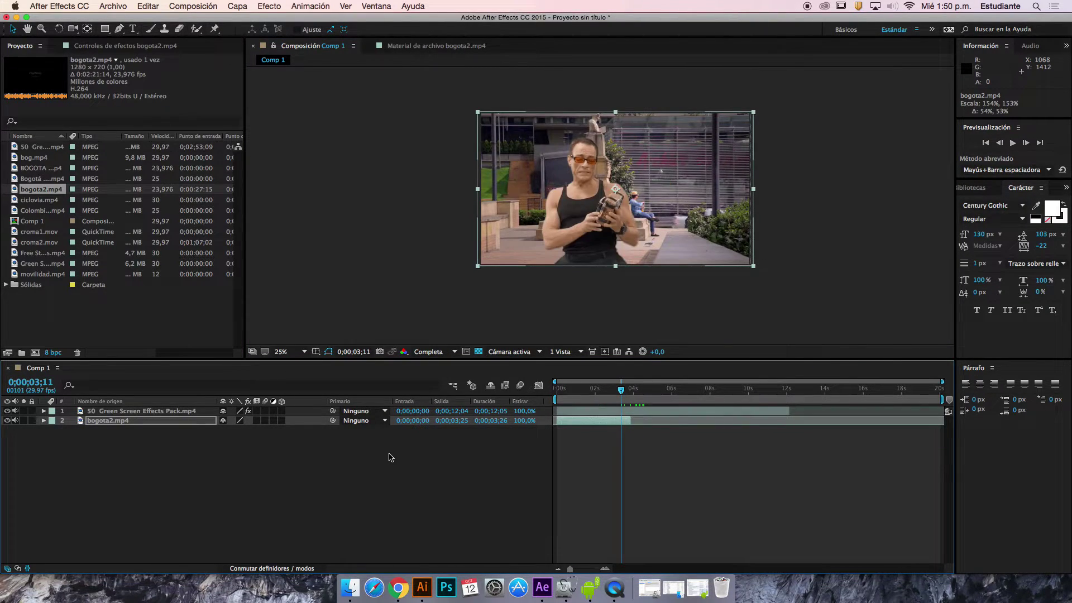
pyautogui.moveTo(528, 422); pyautogui.dragTo(652, 433)
pyautogui.moveTo(622, 391); pyautogui.dragTo(557, 393)
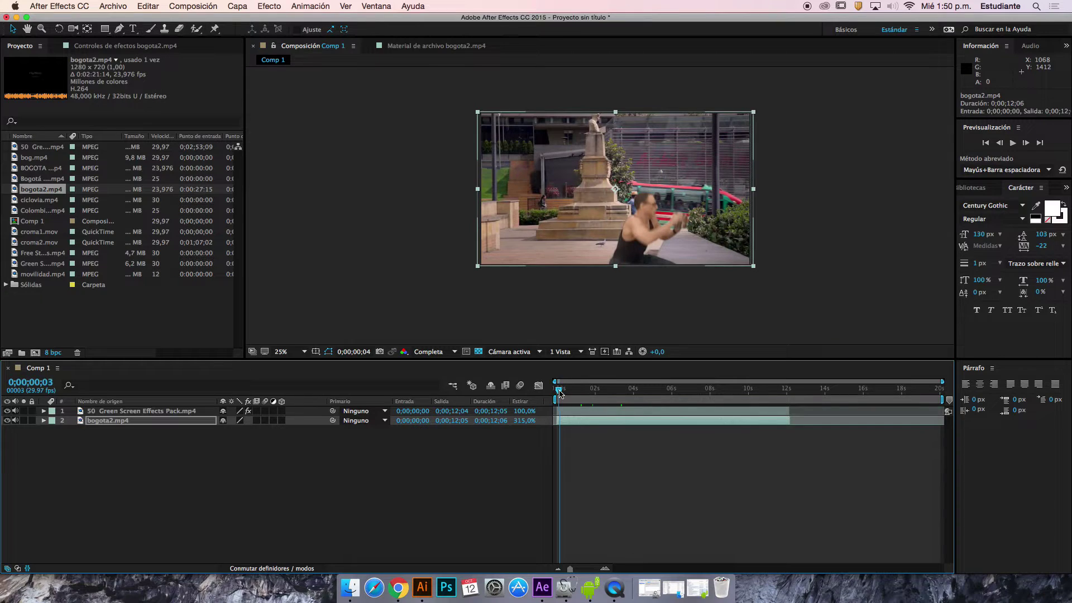
pyautogui.press('space')
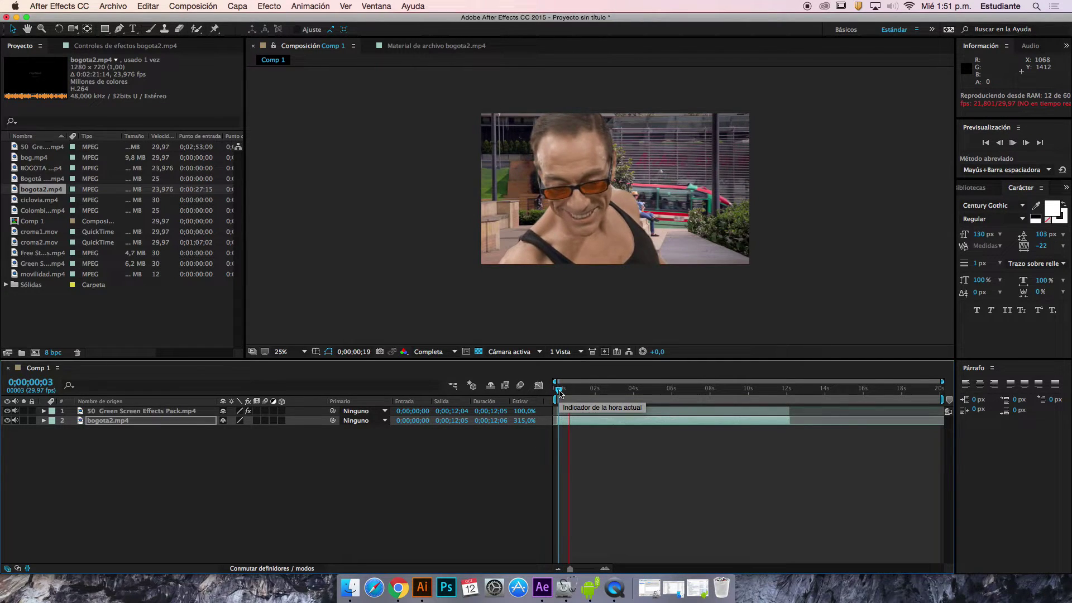
pyautogui.moveTo(560, 392); pyautogui.dragTo(698, 389)
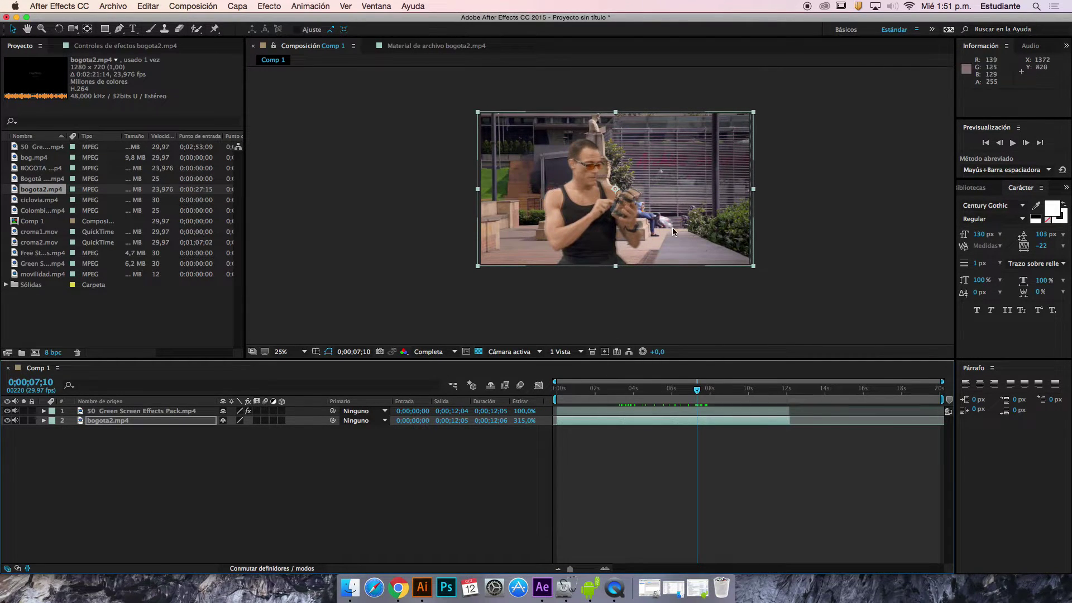
pyautogui.click(614, 243)
pyautogui.moveTo(614, 244); pyautogui.dragTo(590, 243)
pyautogui.press('cmd+z')
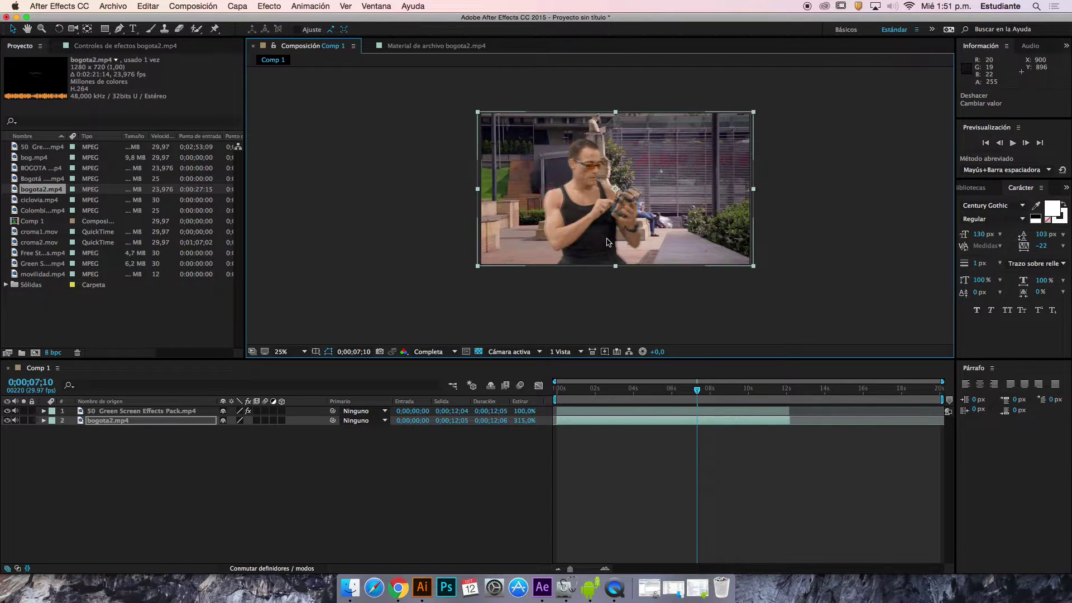
# - Move the green-screen layer to about position 740, 550 so the man stands beside the statue
pyautogui.click(198, 411)
pyautogui.moveTo(571, 225); pyautogui.dragTo(540, 227)
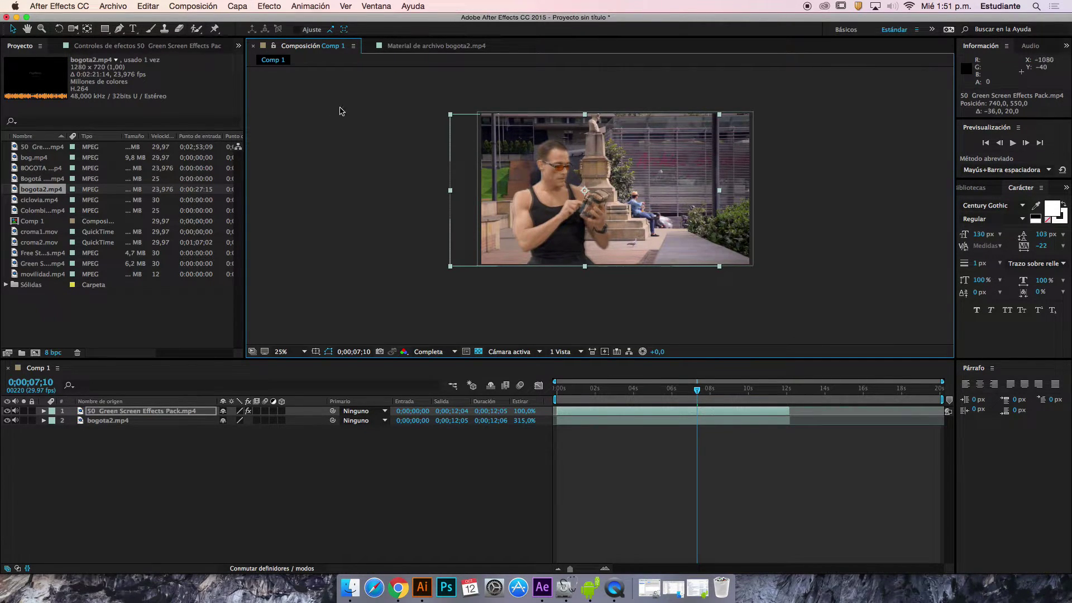
pyautogui.click(119, 421)
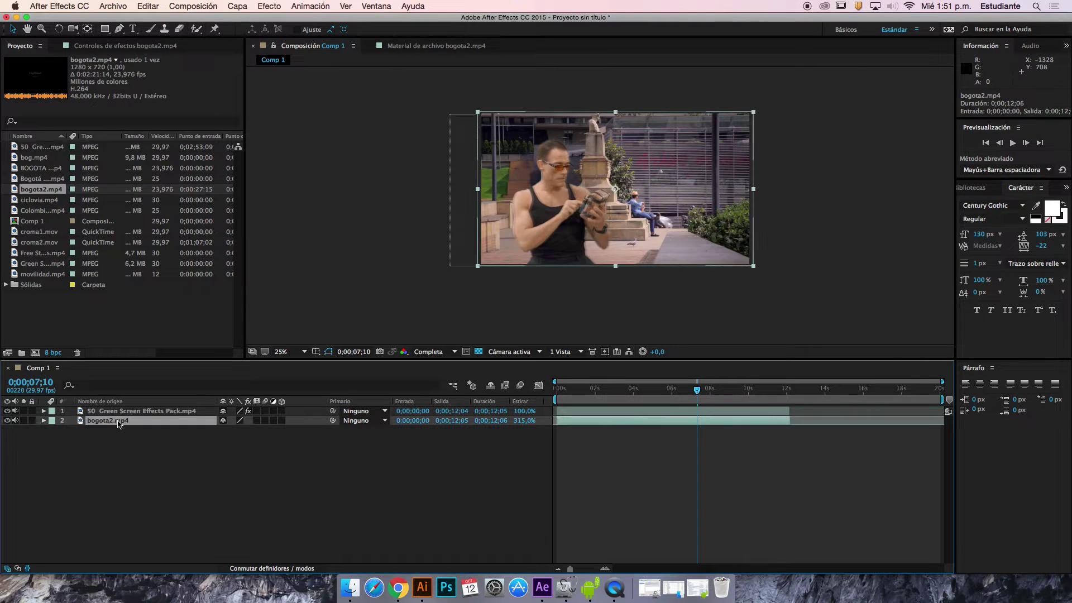
# - Apply the Exposición effect to the green-screen layer and copy it onto the bogota2.mp4 layer
pyautogui.click(136, 411)
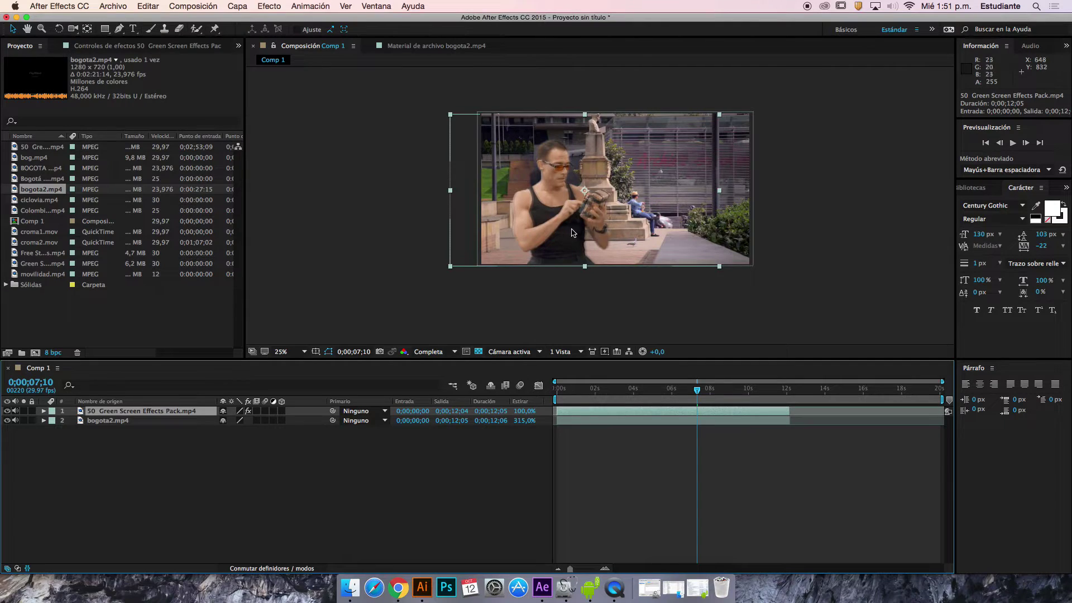
pyautogui.click(277, 9)
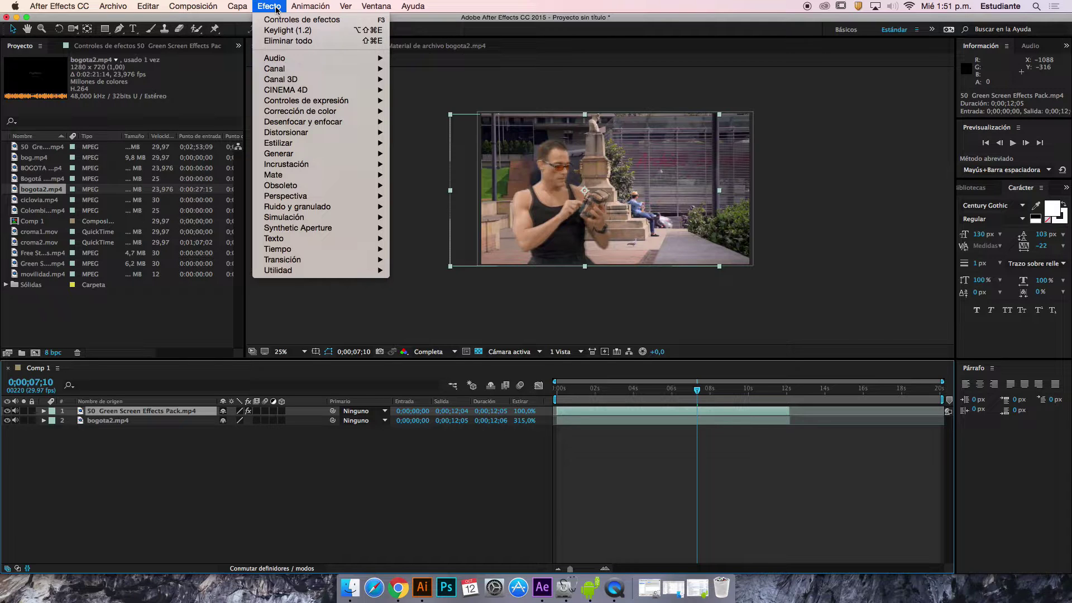
pyautogui.moveTo(331, 157)
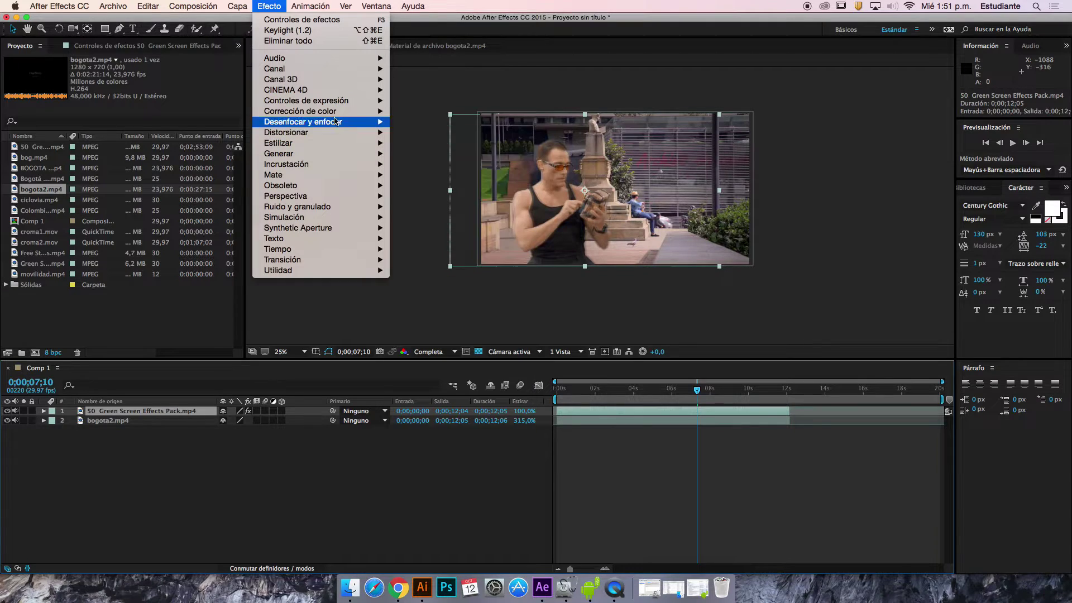
pyautogui.moveTo(335, 114)
pyautogui.click(476, 336)
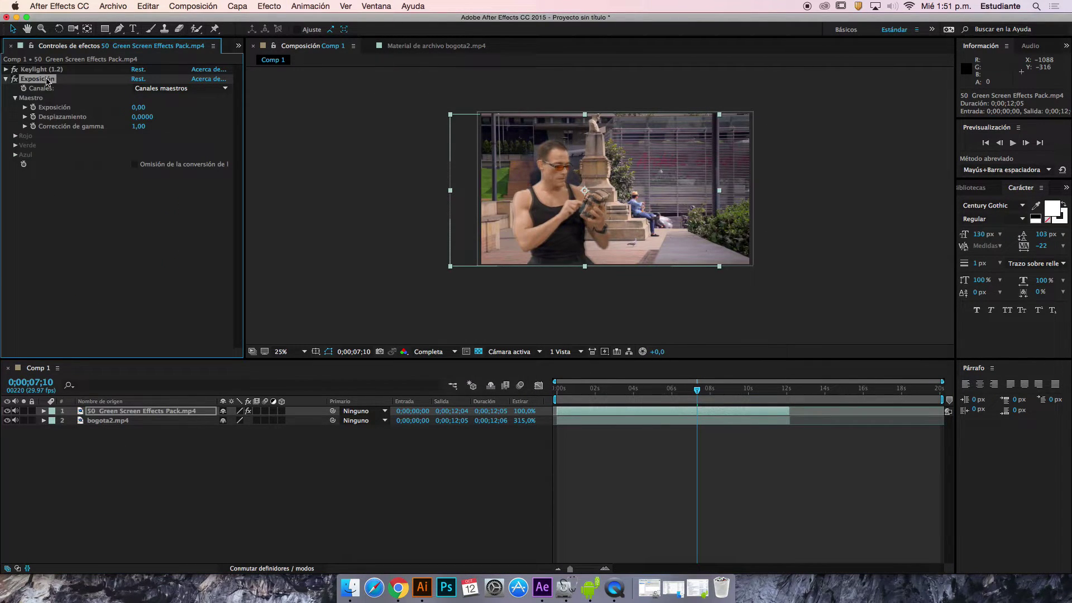
pyautogui.click(115, 422)
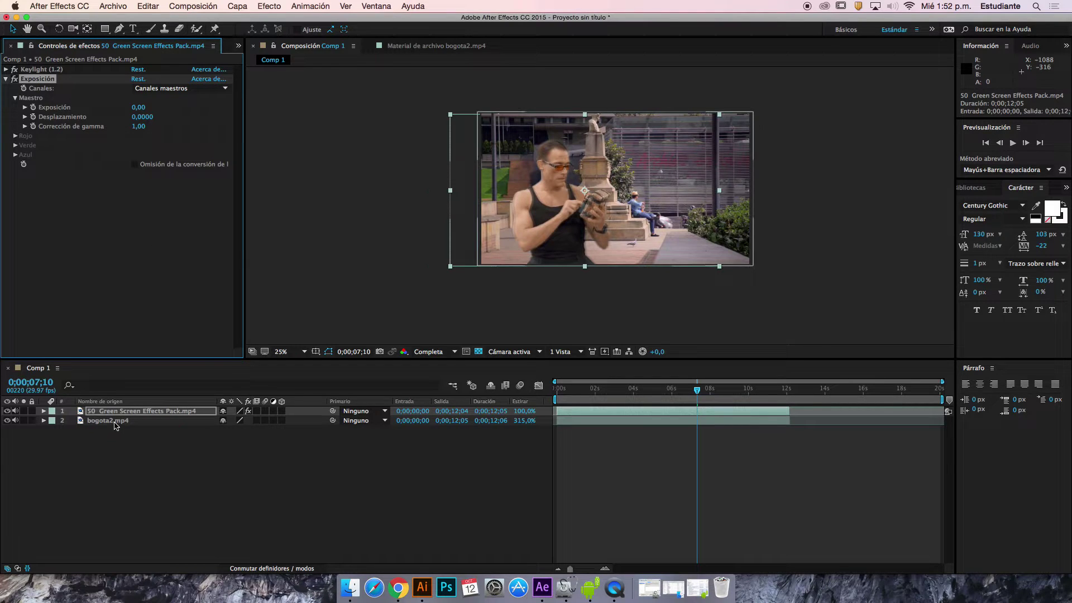
pyautogui.press('super+v')
pyautogui.click(122, 412)
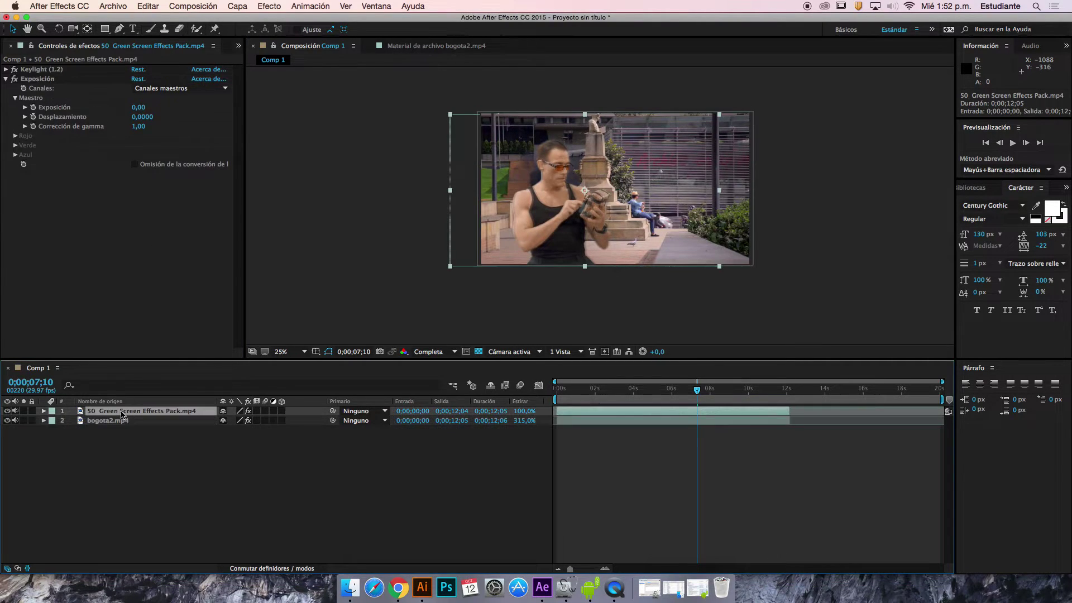
# - Brighten both layers, setting Exposición to 0,73 on bogota2.mp4 and 0,42 on the green-screen layer
pyautogui.moveTo(136, 108)
pyautogui.mouseDown()
pyautogui.moveTo(167, 110)
pyautogui.moveTo(120, 108)
pyautogui.moveTo(143, 115)
pyautogui.mouseUp()
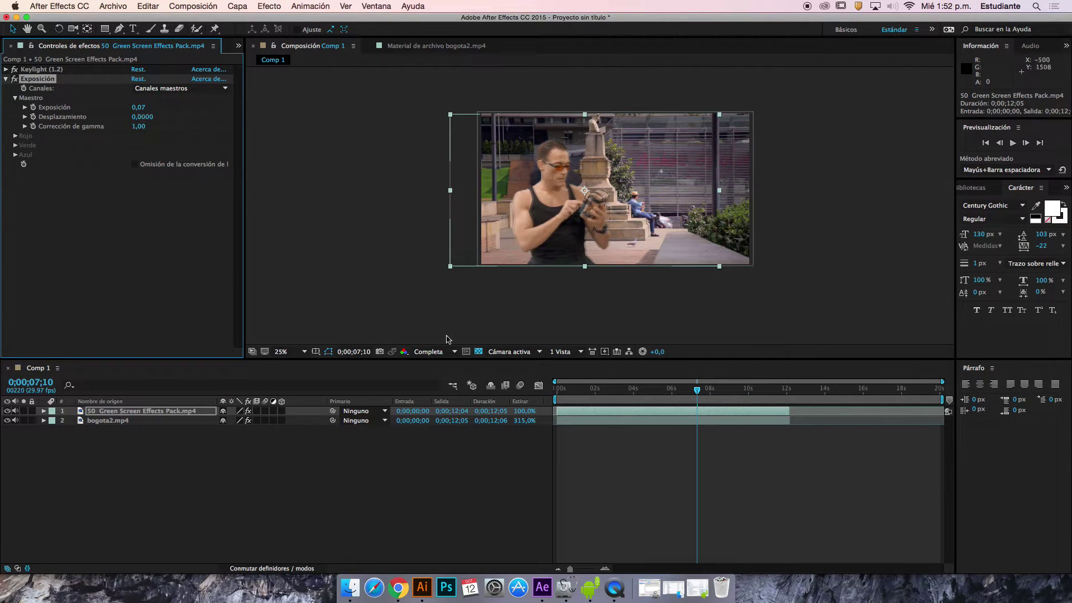
pyautogui.click(694, 389)
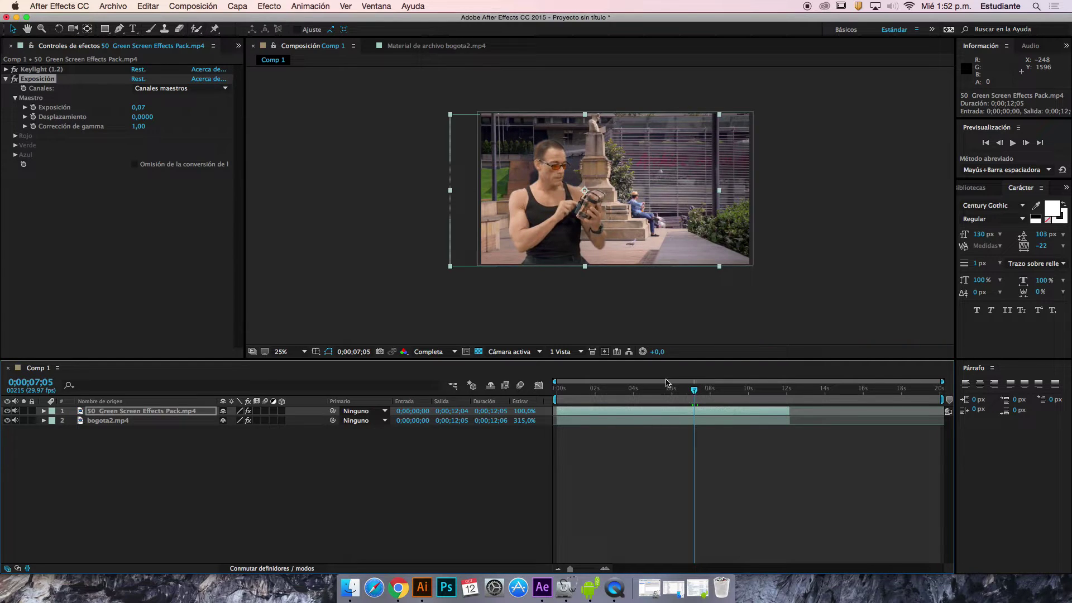
pyautogui.click(128, 420)
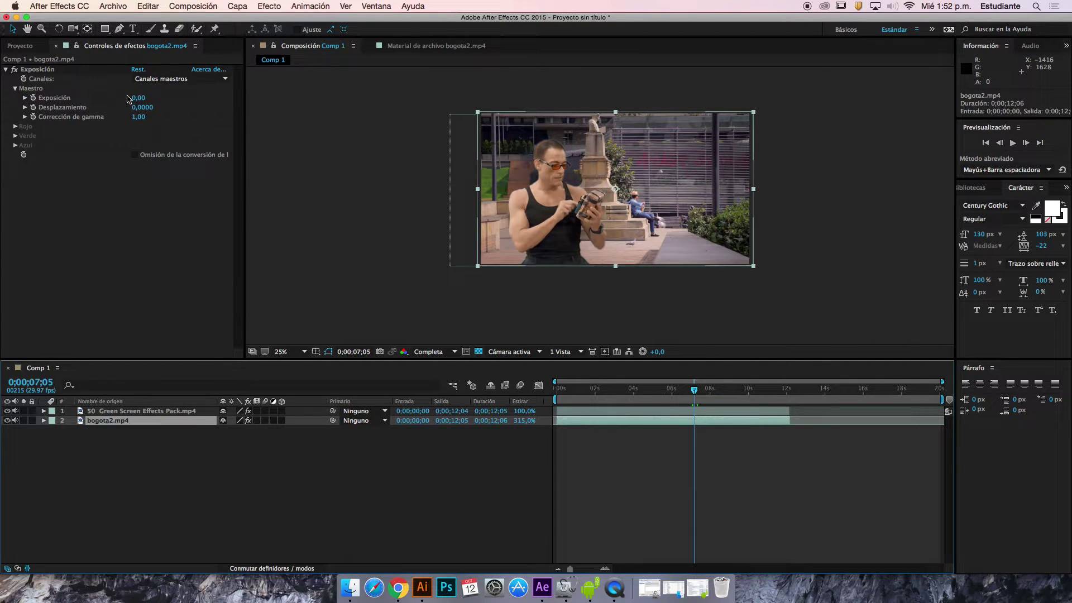
pyautogui.click(146, 100)
pyautogui.moveTo(149, 102); pyautogui.dragTo(192, 103)
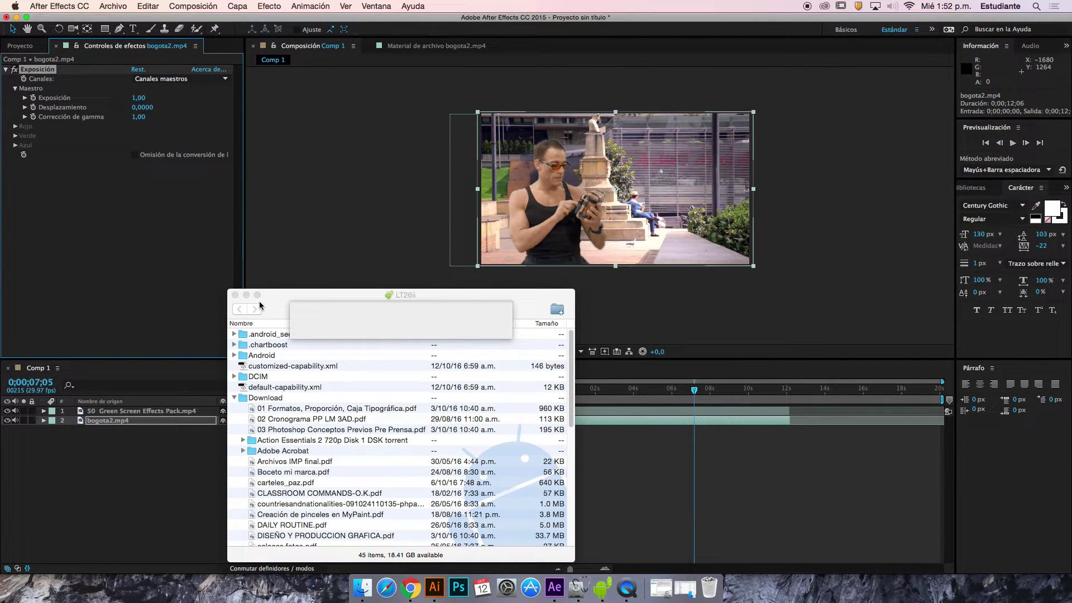
pyautogui.click(321, 310)
pyautogui.click(246, 295)
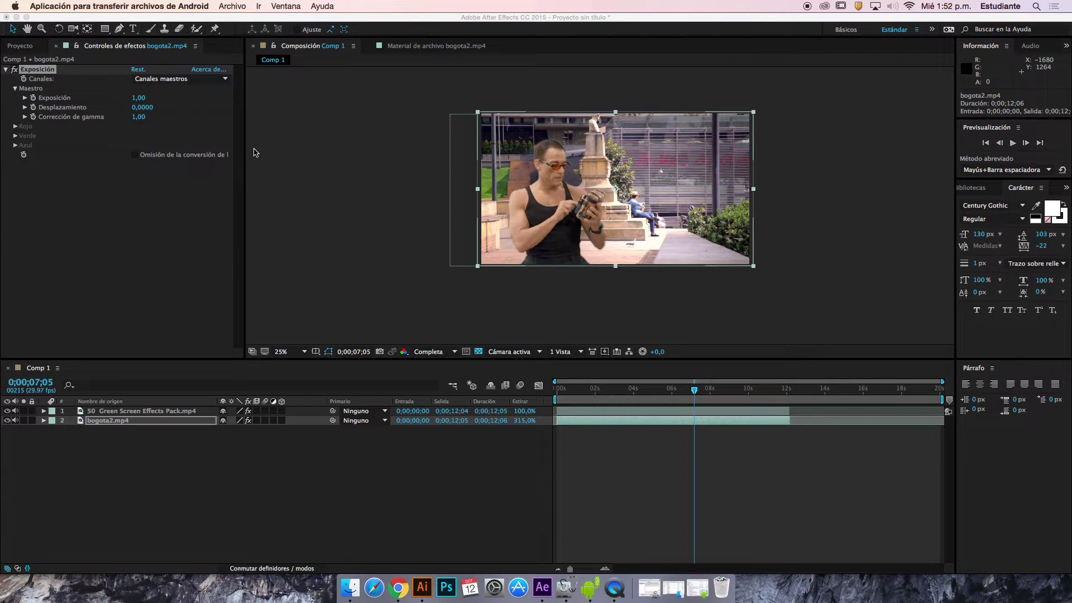
pyautogui.moveTo(130, 100); pyautogui.dragTo(160, 113)
pyautogui.click(163, 411)
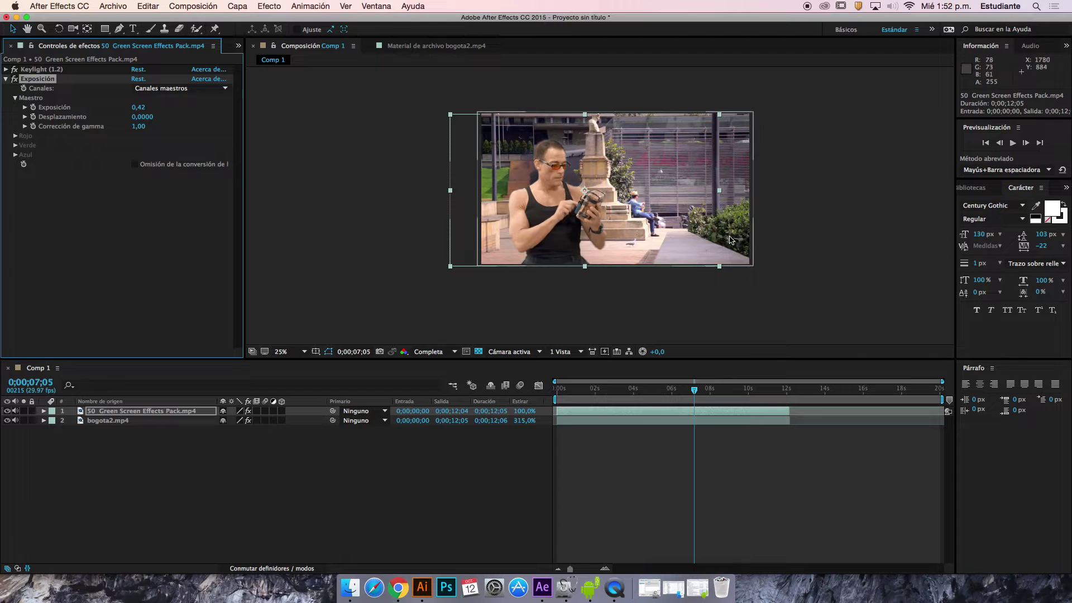
pyautogui.click(648, 238)
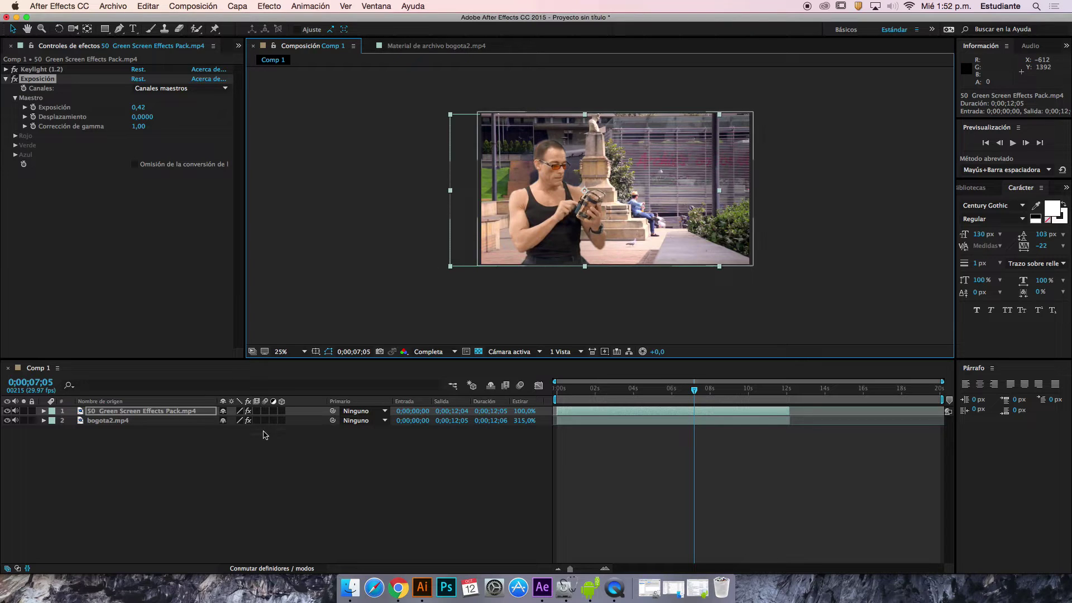
# - Make bogota2.mp4 a 3D layer and set its Rotación Y to 180° to mirror the background
pyautogui.click(117, 424)
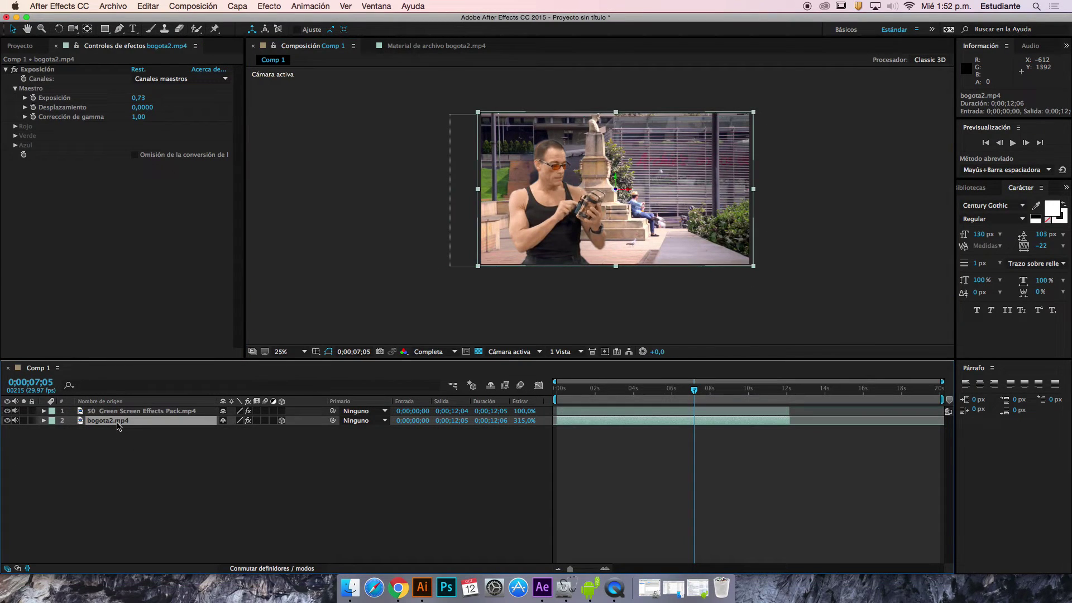
pyautogui.press('r')
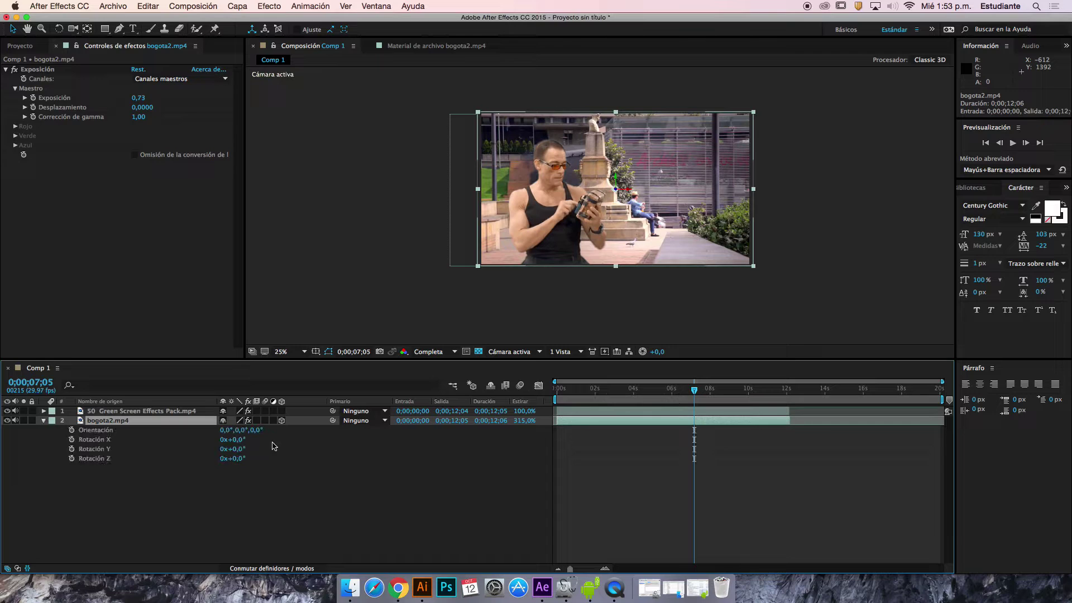
pyautogui.moveTo(240, 448)
pyautogui.mouseDown()
pyautogui.moveTo(328, 445)
pyautogui.moveTo(244, 452)
pyautogui.mouseUp()
pyautogui.click(243, 450)
pyautogui.write('180')
pyautogui.press('Return')
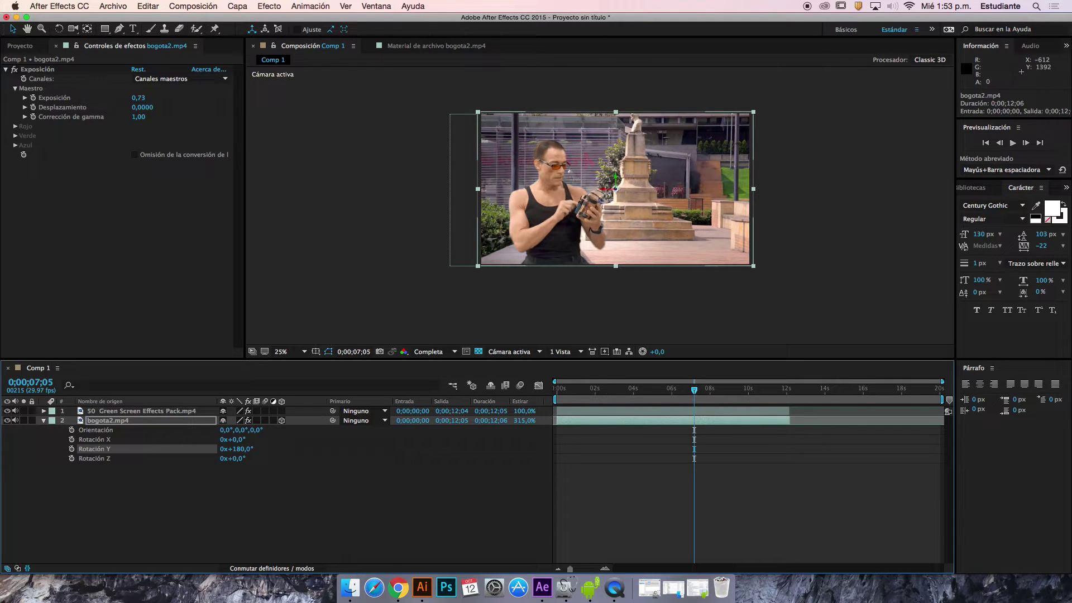
pyautogui.click(405, 474)
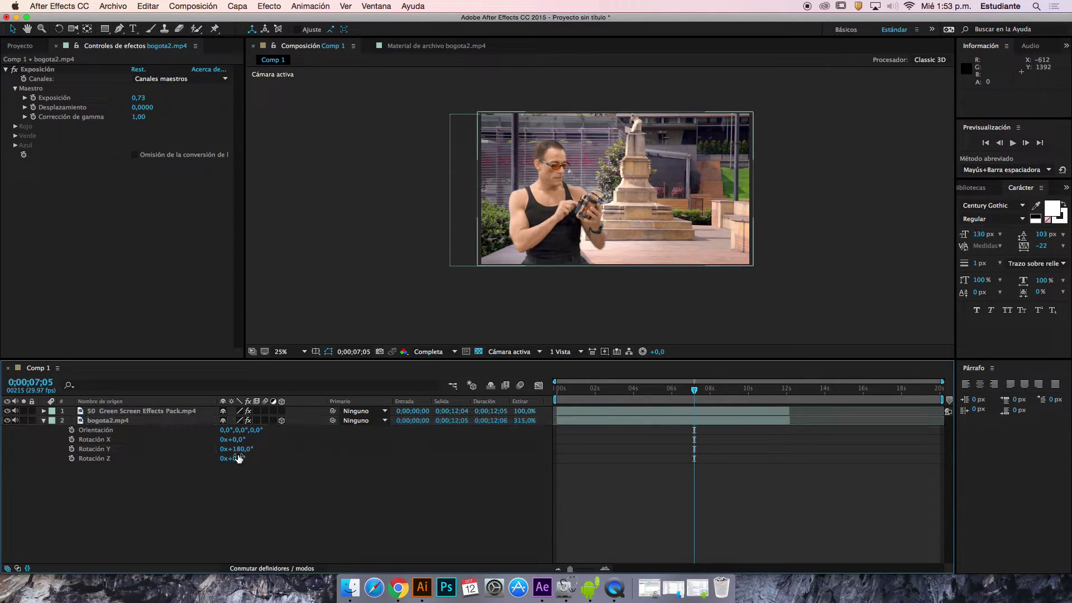
pyautogui.click(44, 421)
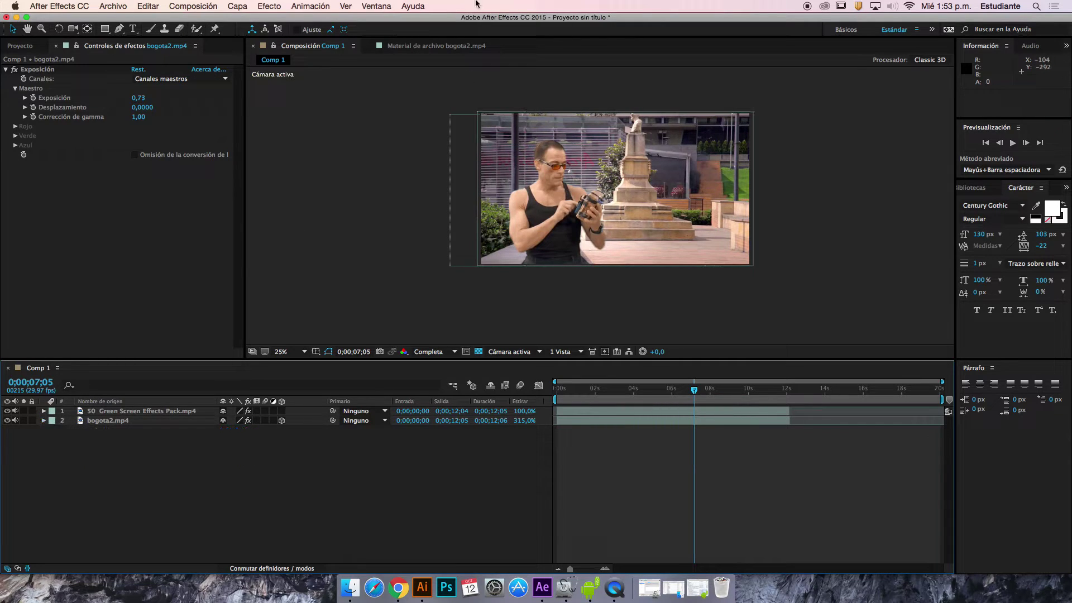
# - Apply the Filtro de fotos color correction effect to both the bogota2.mp4 layer and the green-screen layer
pyautogui.click(270, 7)
pyautogui.click(118, 433)
pyautogui.click(115, 422)
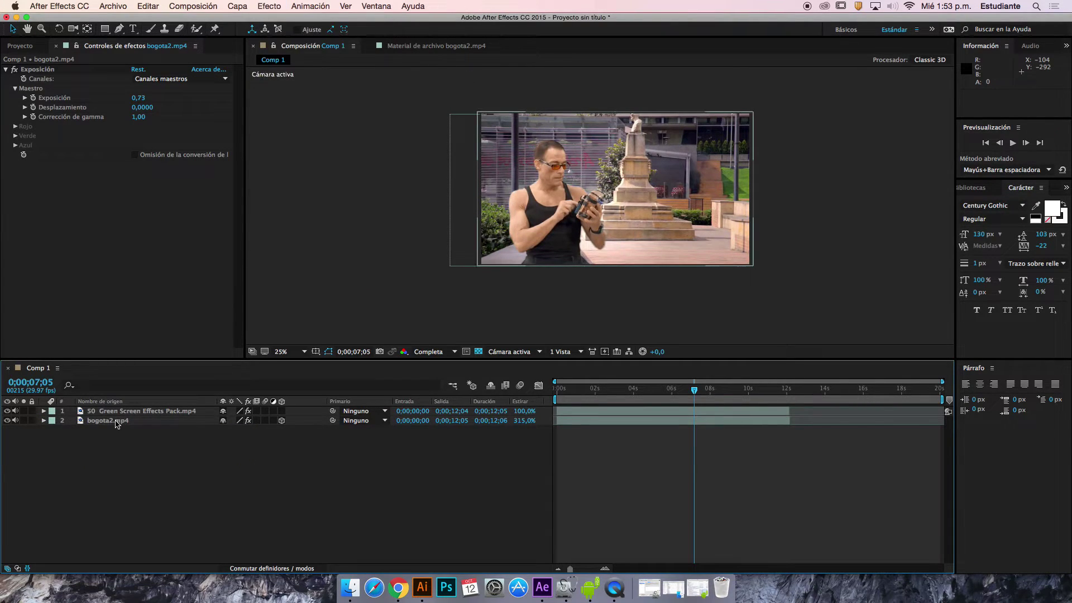
pyautogui.click(277, 8)
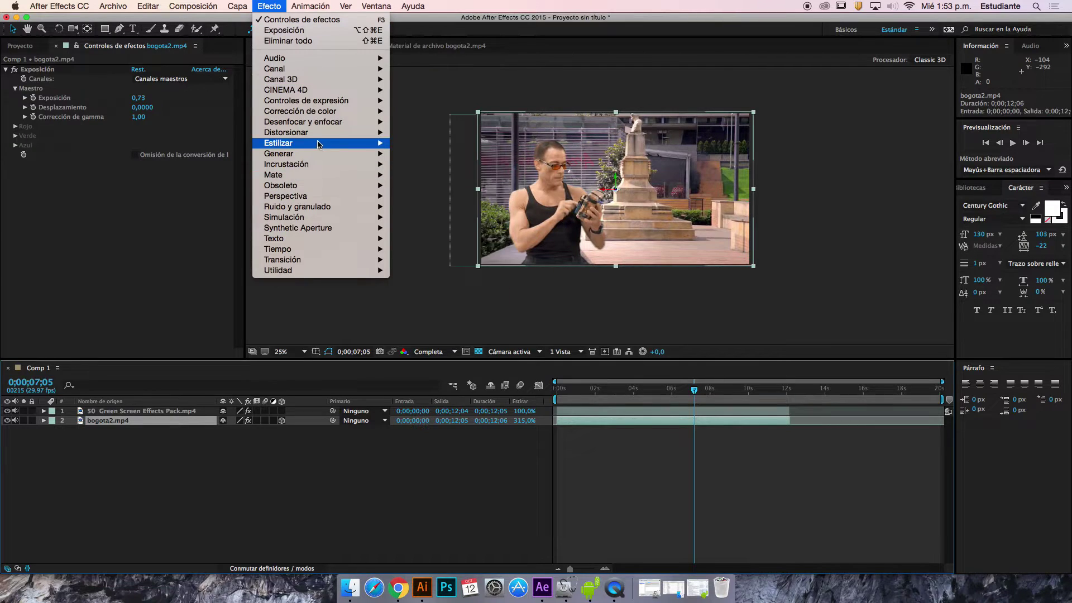
pyautogui.moveTo(337, 113)
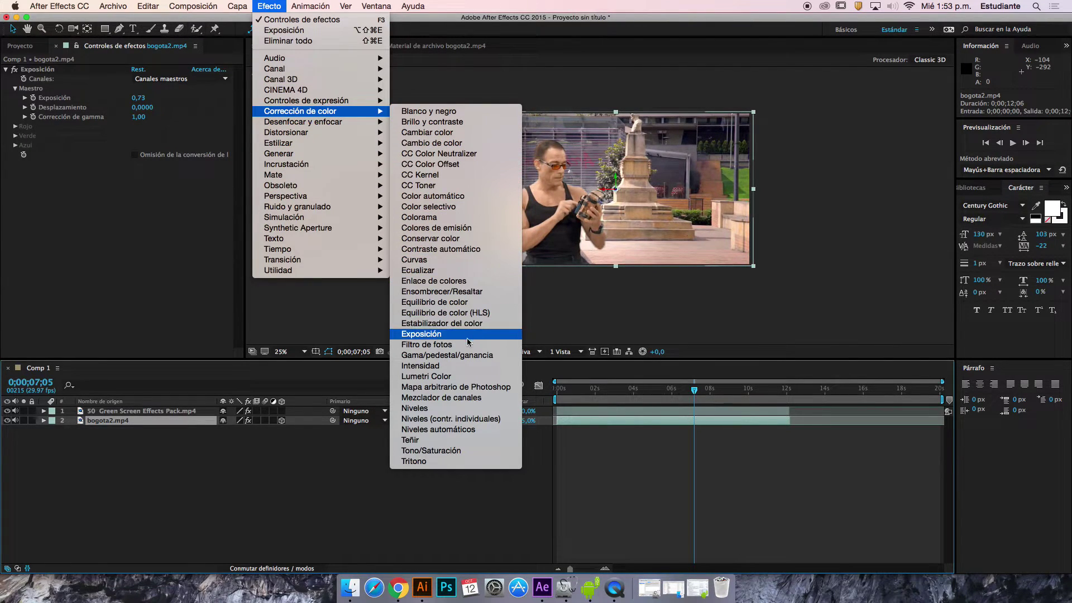
pyautogui.click(336, 291)
pyautogui.click(147, 412)
pyautogui.click(269, 7)
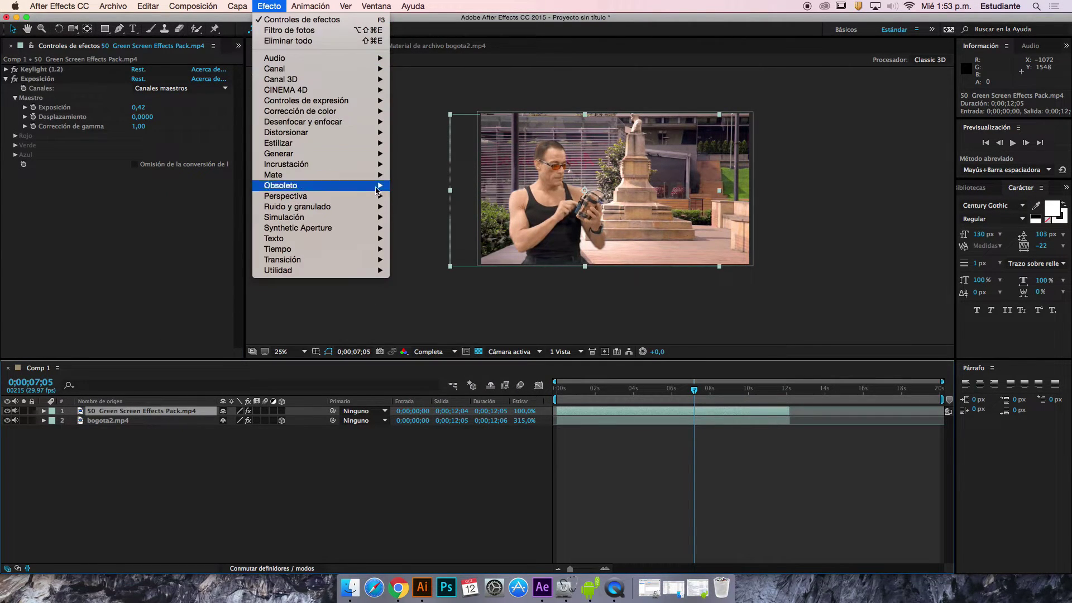
pyautogui.moveTo(353, 166)
pyautogui.moveTo(356, 115)
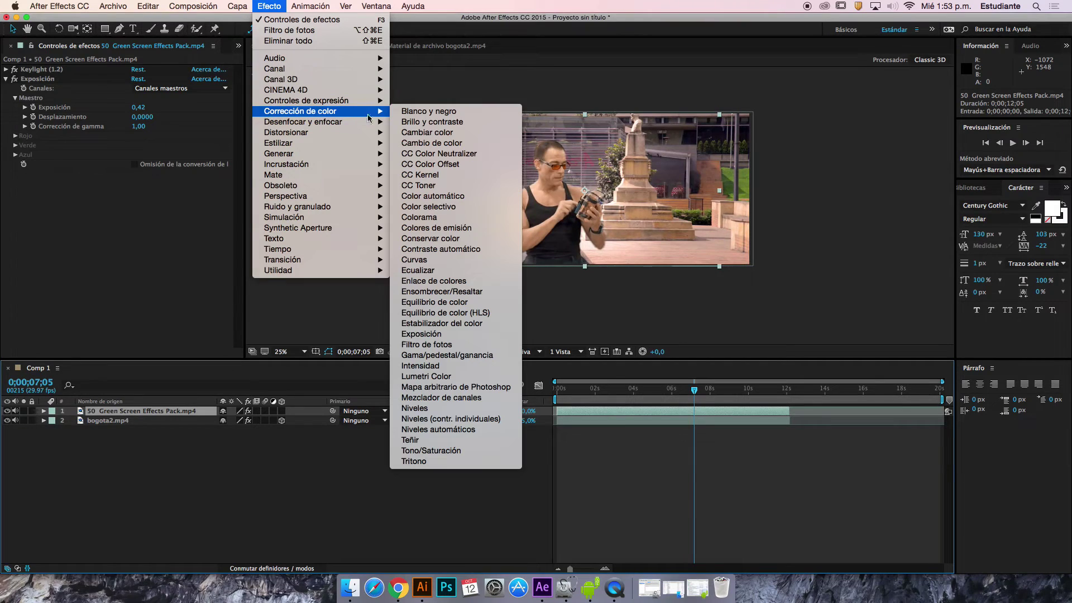
pyautogui.click(461, 345)
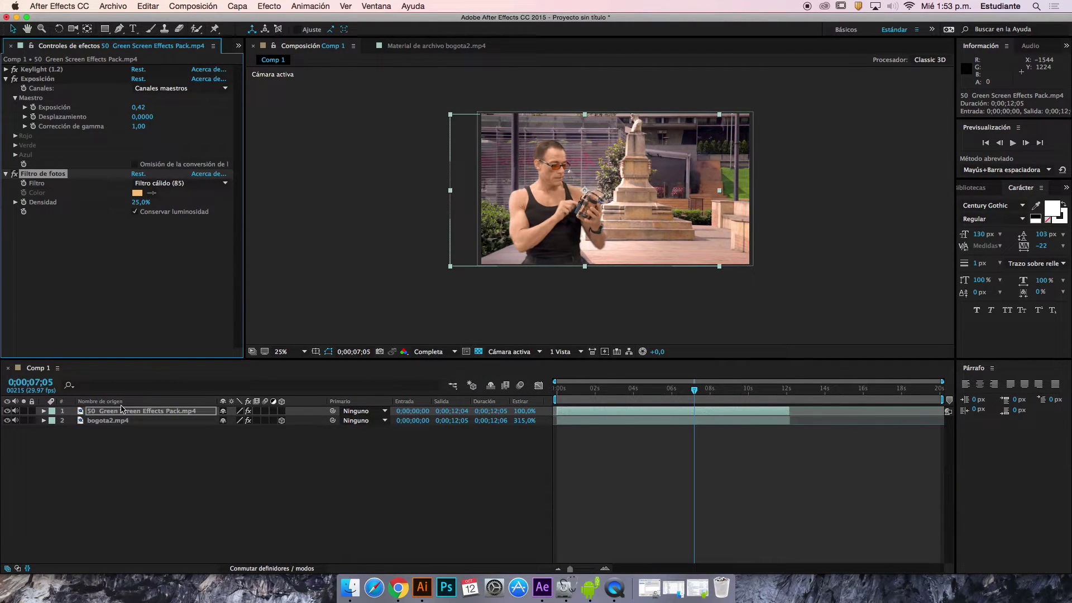
# - Set the photo filter on the bogota2.mp4 layer to Filtro frío(82)
pyautogui.click(123, 422)
pyautogui.click(201, 173)
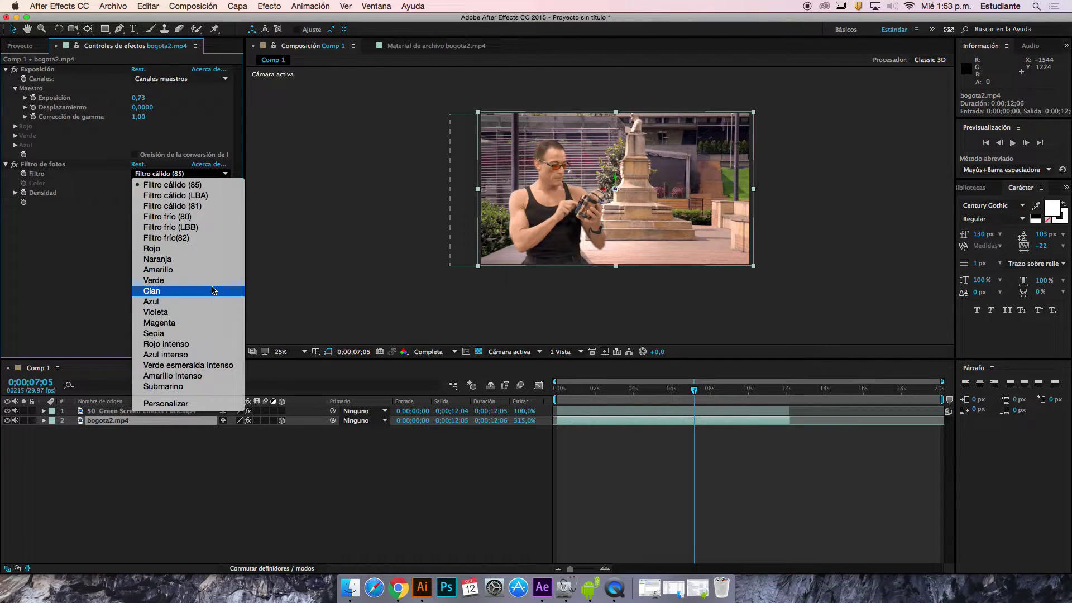
pyautogui.click(167, 238)
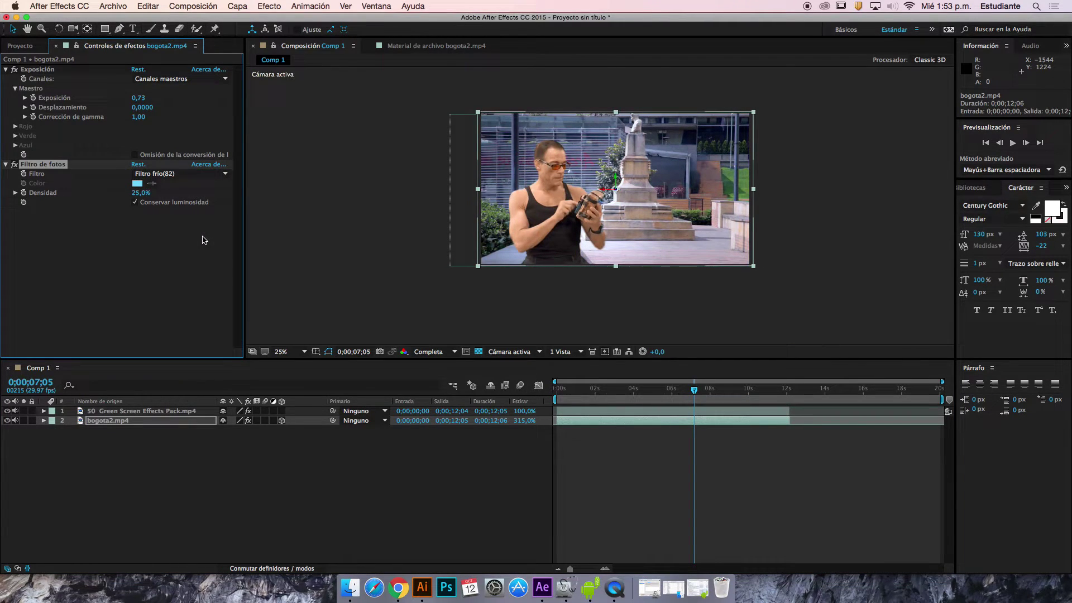
# - Set the photo filter on the green-screen layer to Filtro frío (80) and scrub the timeline to review the match
pyautogui.click(147, 411)
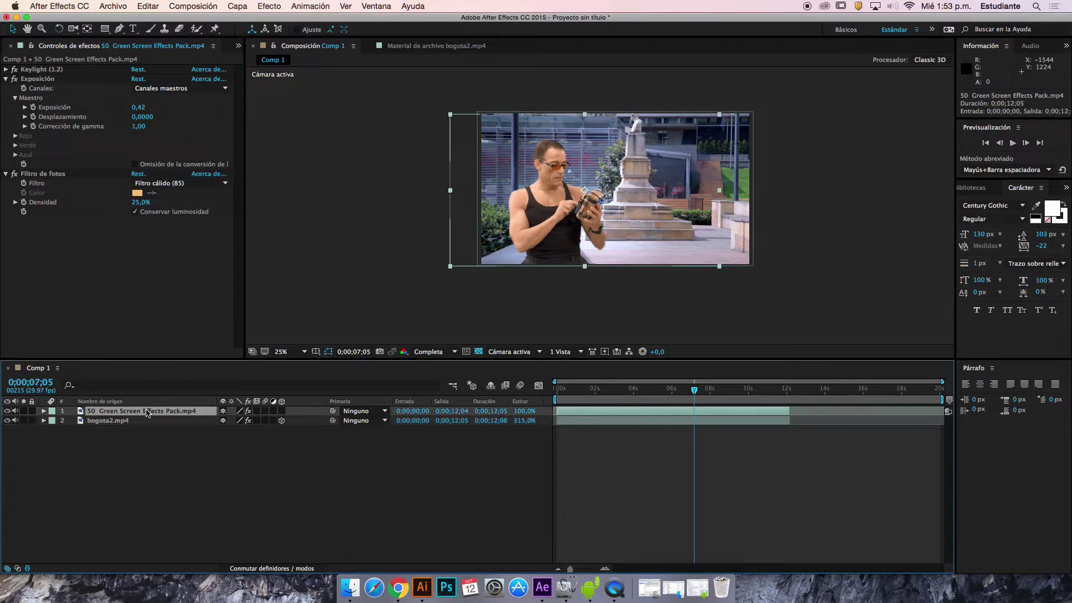
pyautogui.click(206, 183)
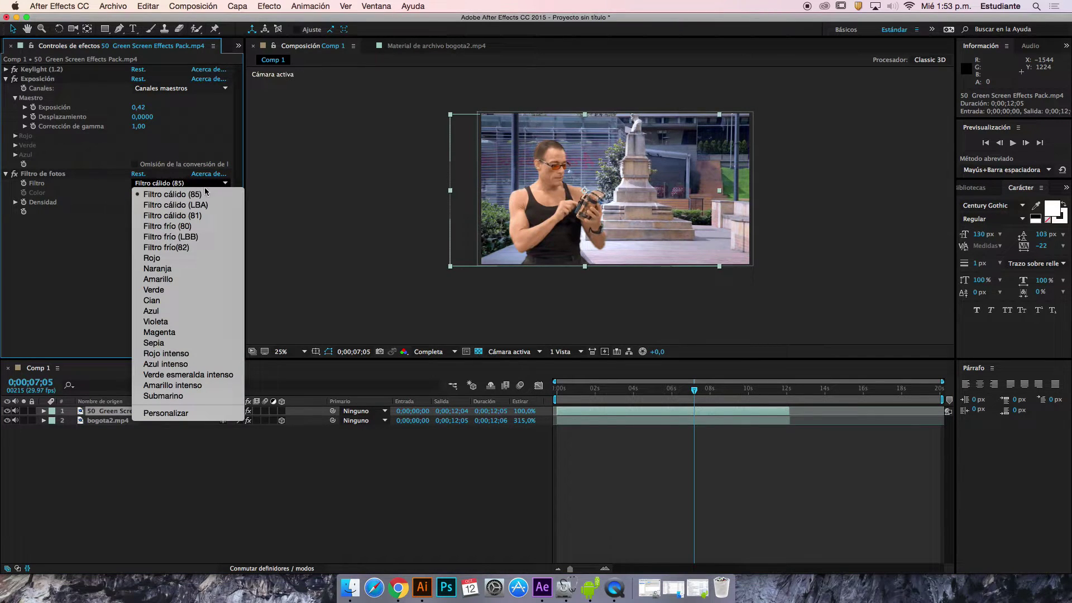
pyautogui.click(196, 215)
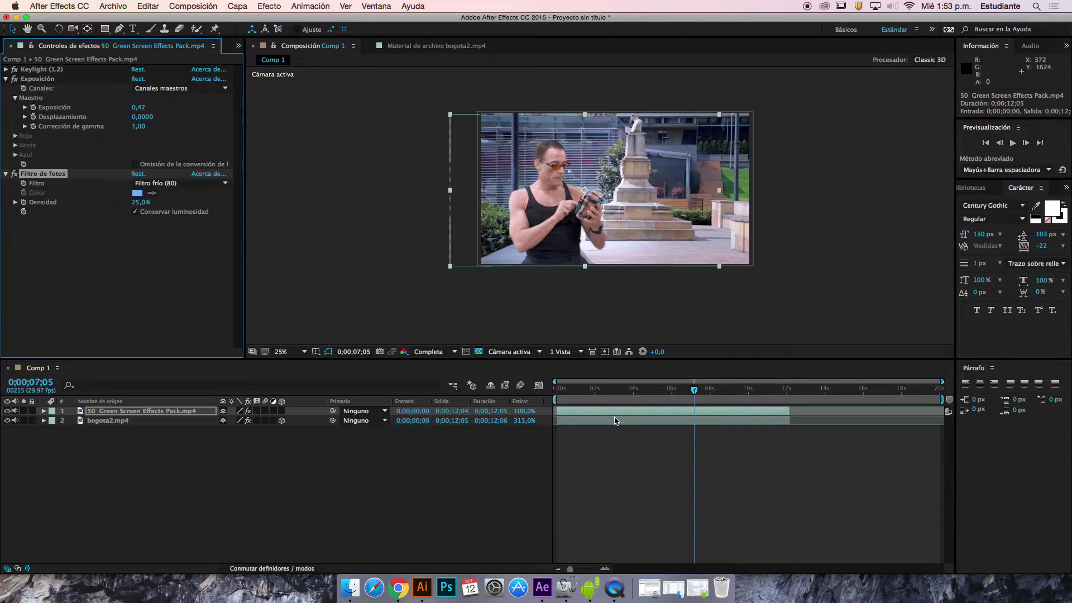
pyautogui.click(626, 398)
pyautogui.moveTo(626, 398); pyautogui.dragTo(695, 399)
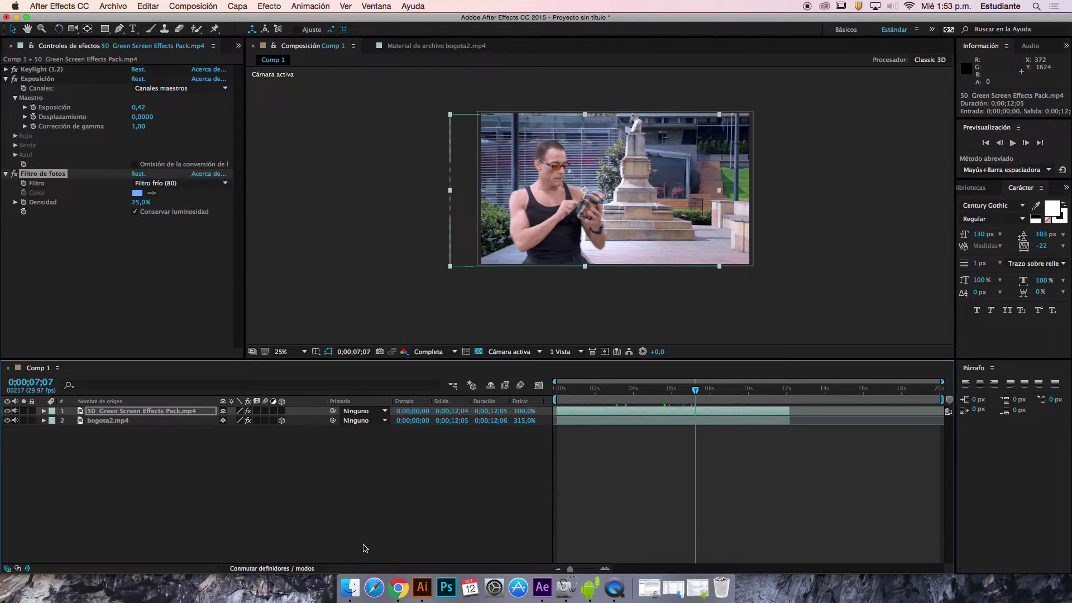
# - Reset the Estándar workspace to its saved layout
pyautogui.click(350, 586)
pyautogui.click(219, 487)
pyautogui.click(237, 46)
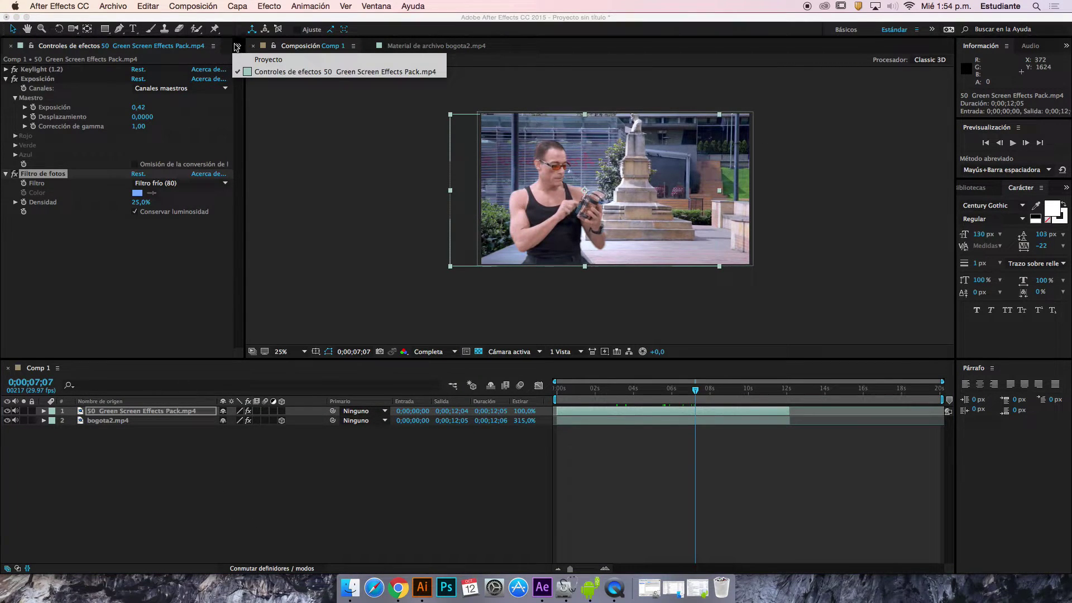
pyautogui.click(233, 47)
pyautogui.doubleClick(234, 47)
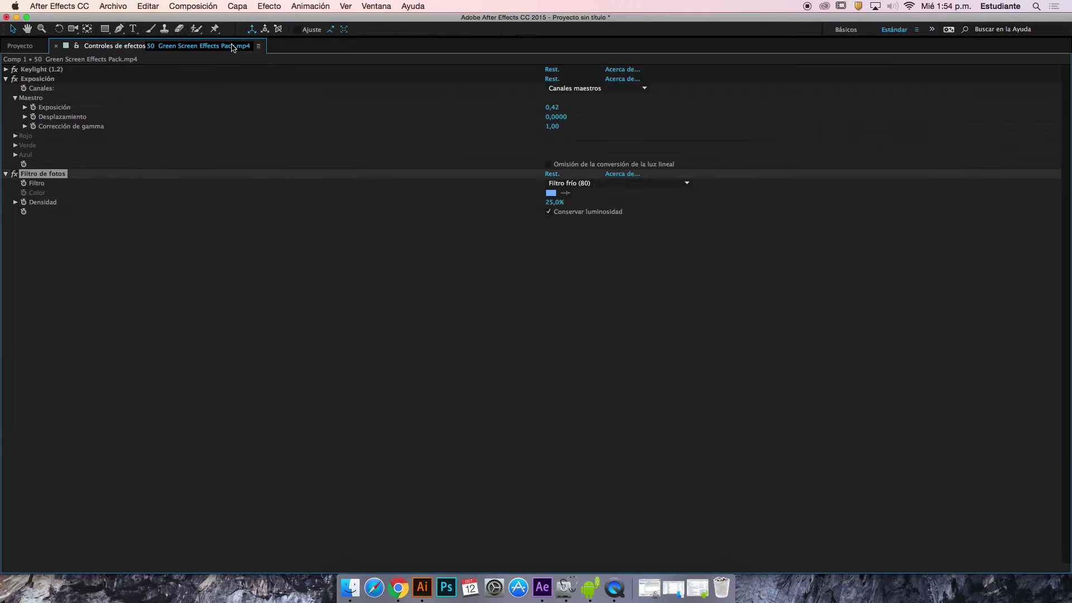
pyautogui.click(375, 6)
pyautogui.moveTo(425, 20)
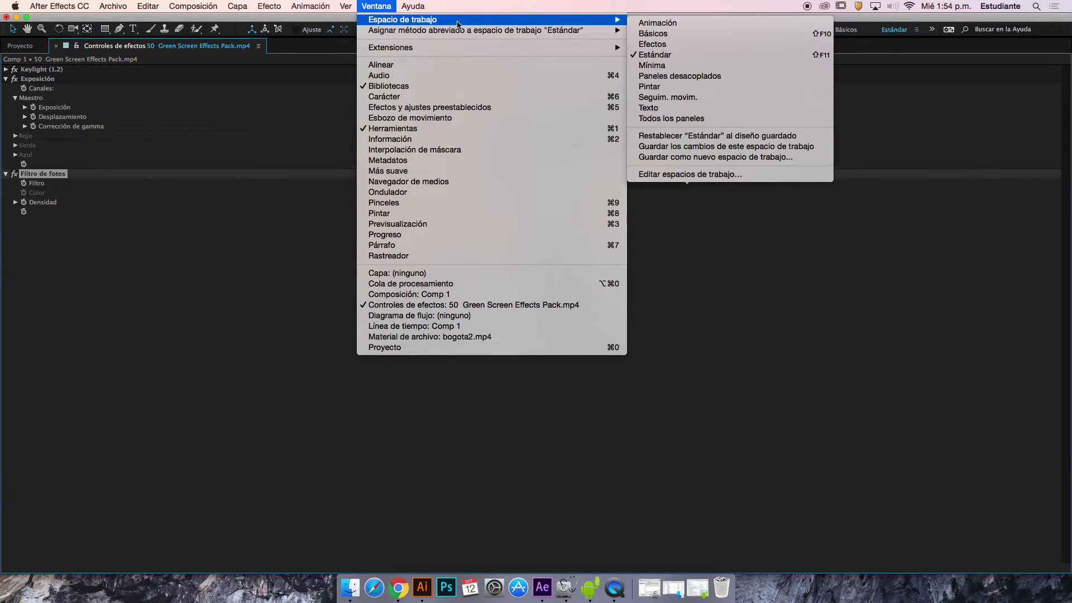
pyautogui.click(688, 147)
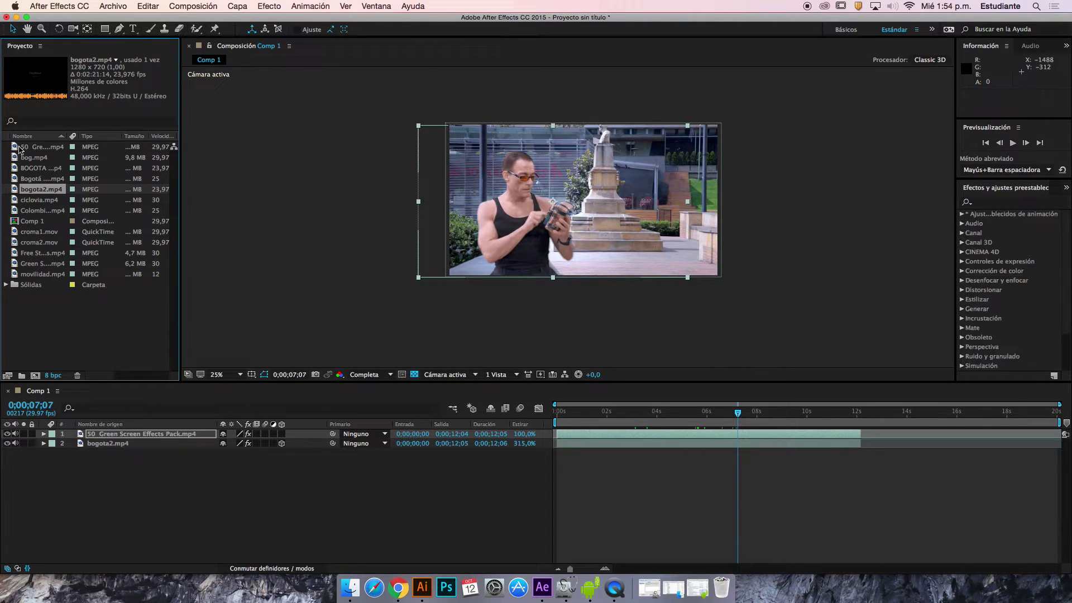
# - Open the source footage 50 Green Screen Effects Pack.mp4 and scrub and play through it to find an explosion clip past the six-minute mark
pyautogui.press('super+i')
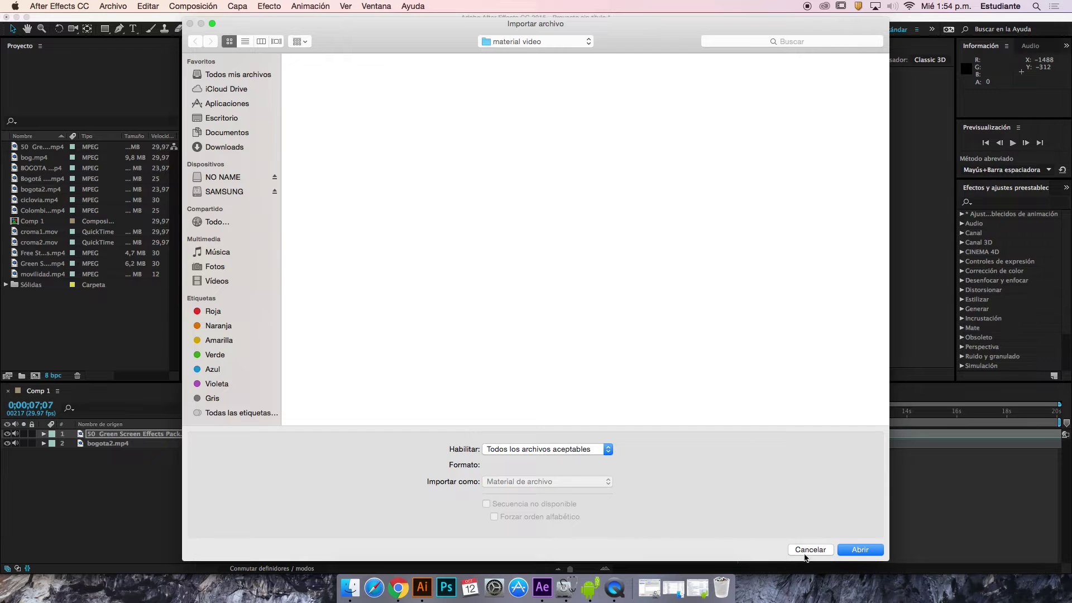
pyautogui.click(806, 551)
pyautogui.doubleClick(39, 147)
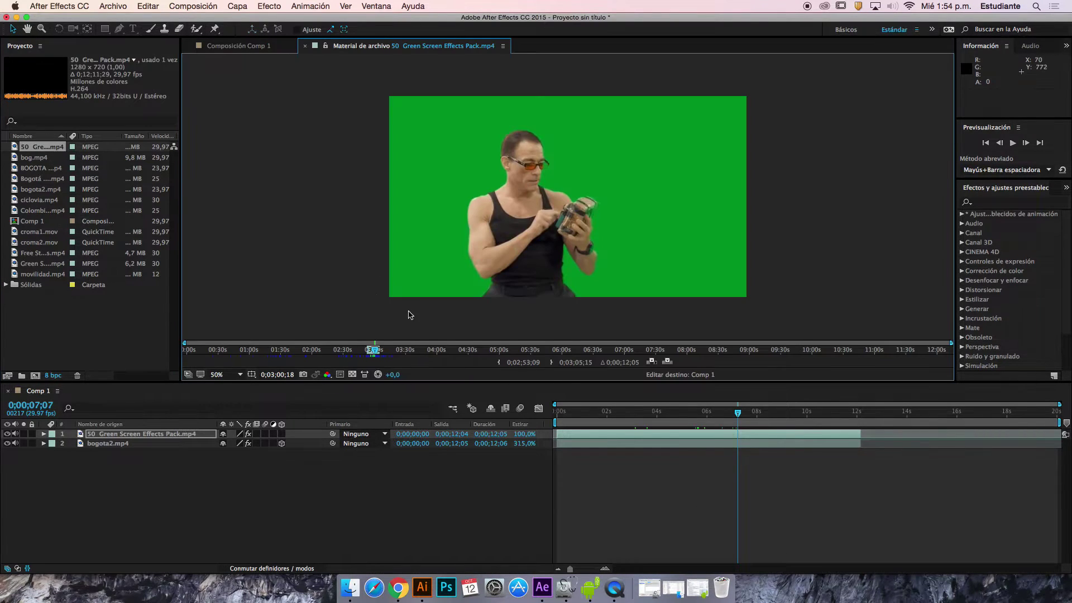
pyautogui.click(408, 357)
pyautogui.moveTo(408, 361); pyautogui.dragTo(582, 360)
pyautogui.press('space')
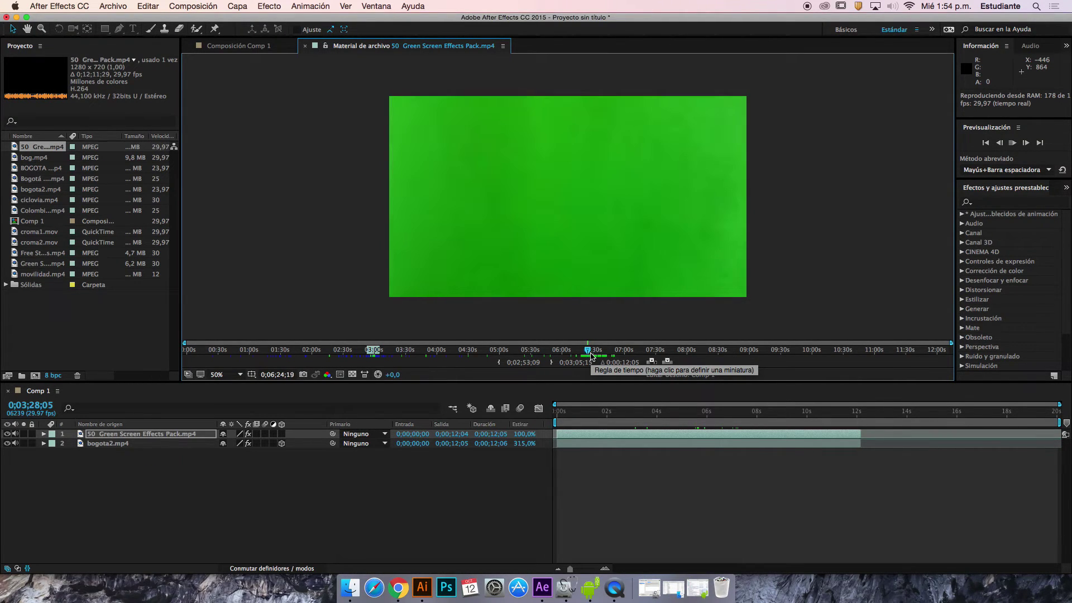
# - Trim the source footage from 0;06;21;00 to 0;06;25;09 and overlay the explosion clip into Comp 1
pyautogui.click(588, 354)
pyautogui.moveTo(588, 354); pyautogui.dragTo(584, 355)
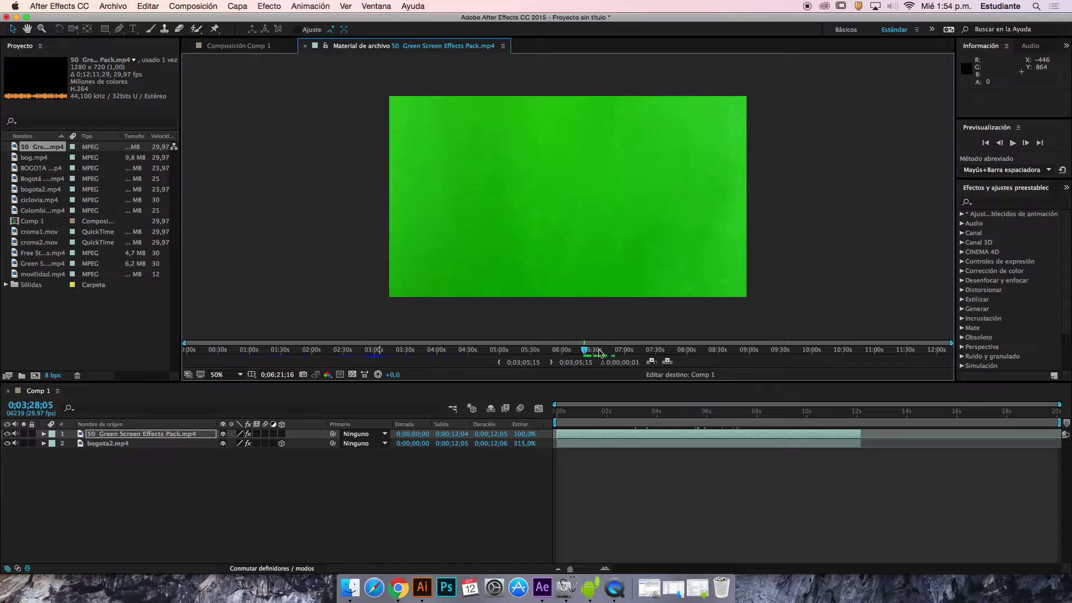
pyautogui.moveTo(588, 355); pyautogui.dragTo(583, 350)
pyautogui.click(552, 363)
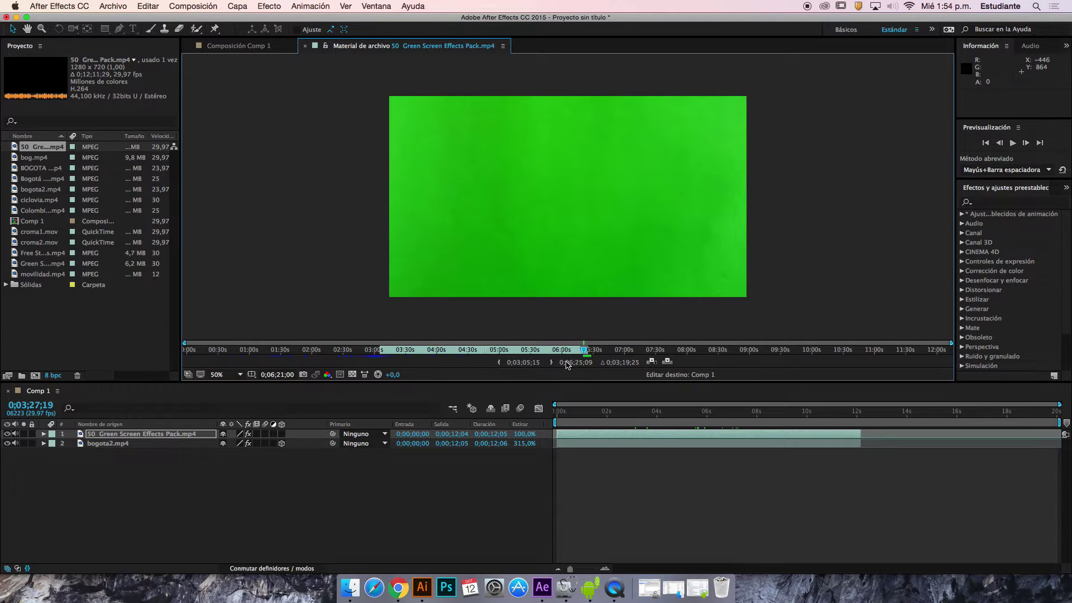
pyautogui.click(500, 363)
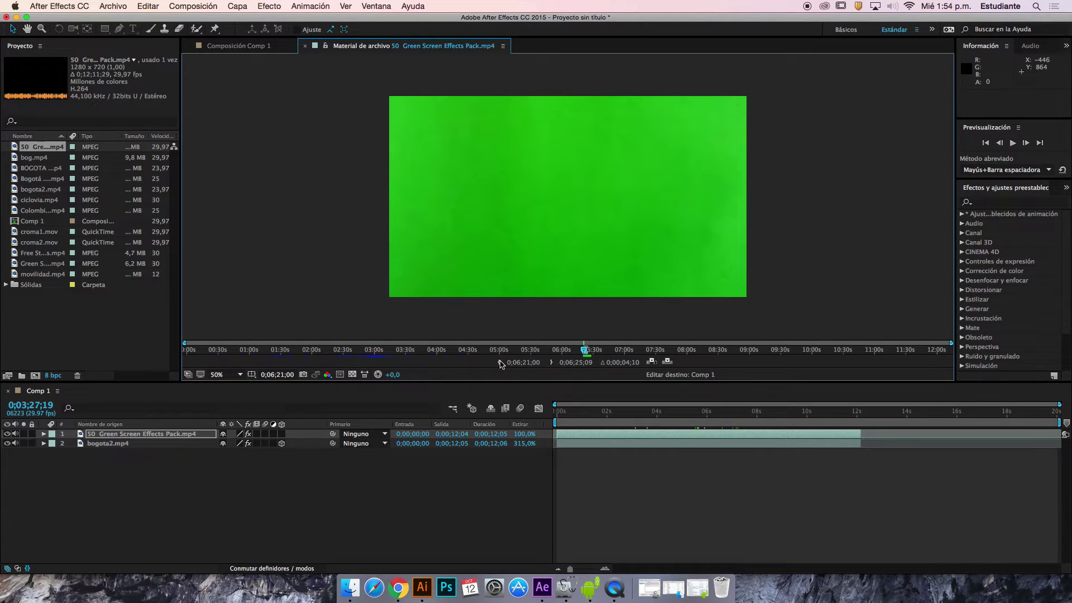
pyautogui.click(666, 360)
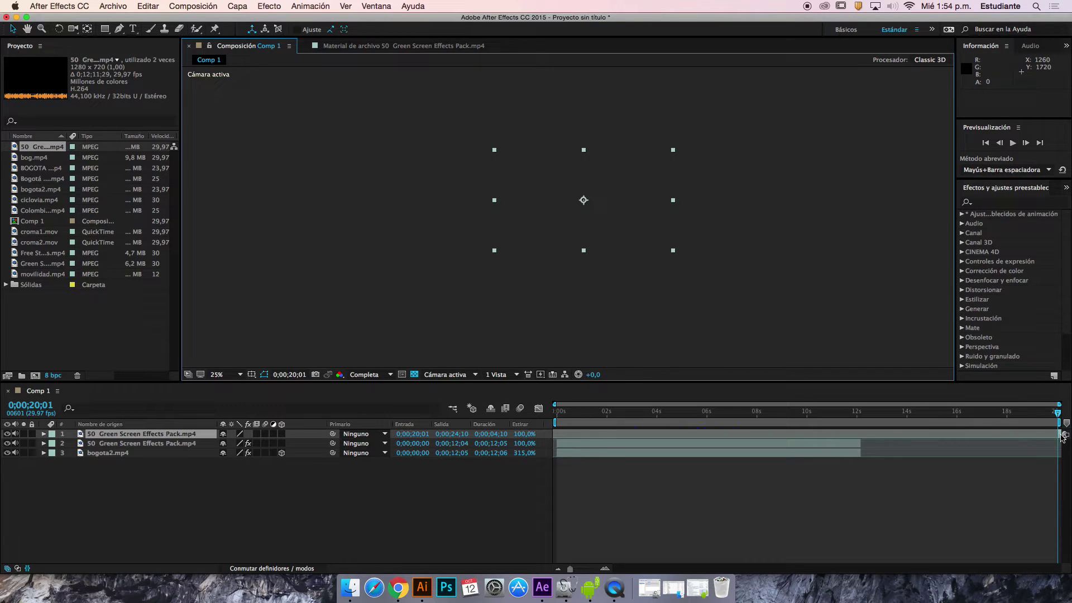
# - Move the explosion layer to start at 0;00;06;07 and enlarge it to about 154%, 157% to fill the frame
pyautogui.moveTo(1062, 437); pyautogui.dragTo(712, 425)
pyautogui.click(714, 419)
pyautogui.moveTo(725, 417); pyautogui.dragTo(738, 417)
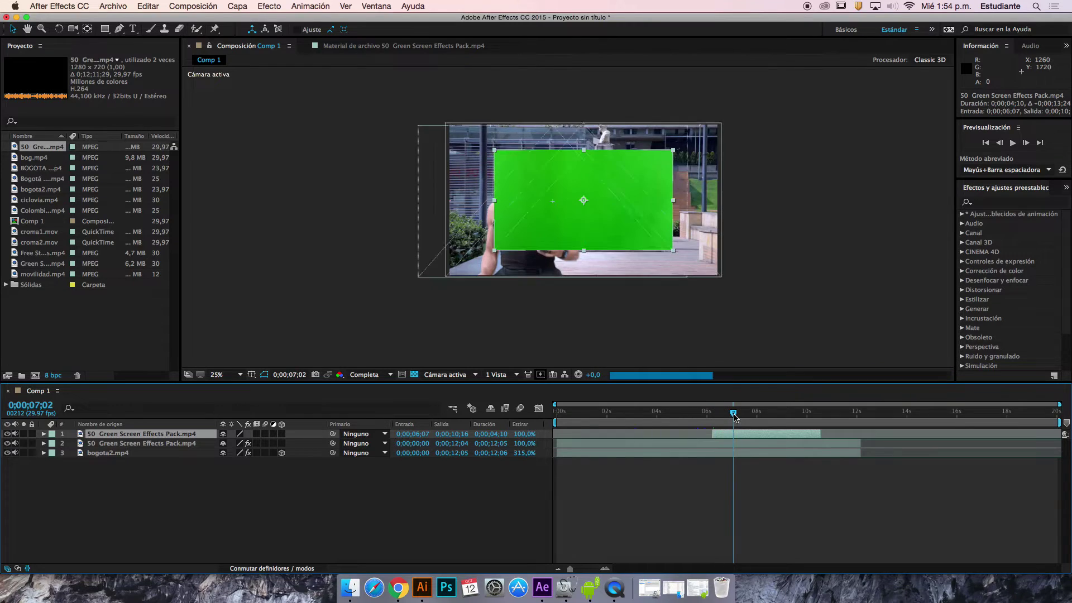
pyautogui.moveTo(673, 250); pyautogui.dragTo(722, 278)
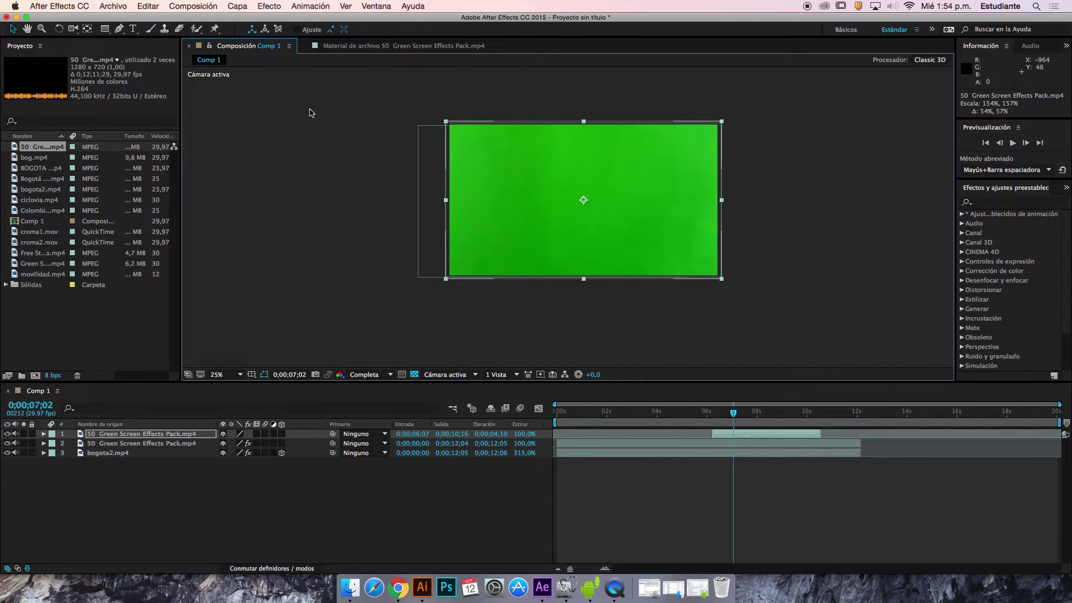
# - Apply Keylight (1.2) to the explosion layer and sample its green background as the Screen Colour
pyautogui.click(263, 6)
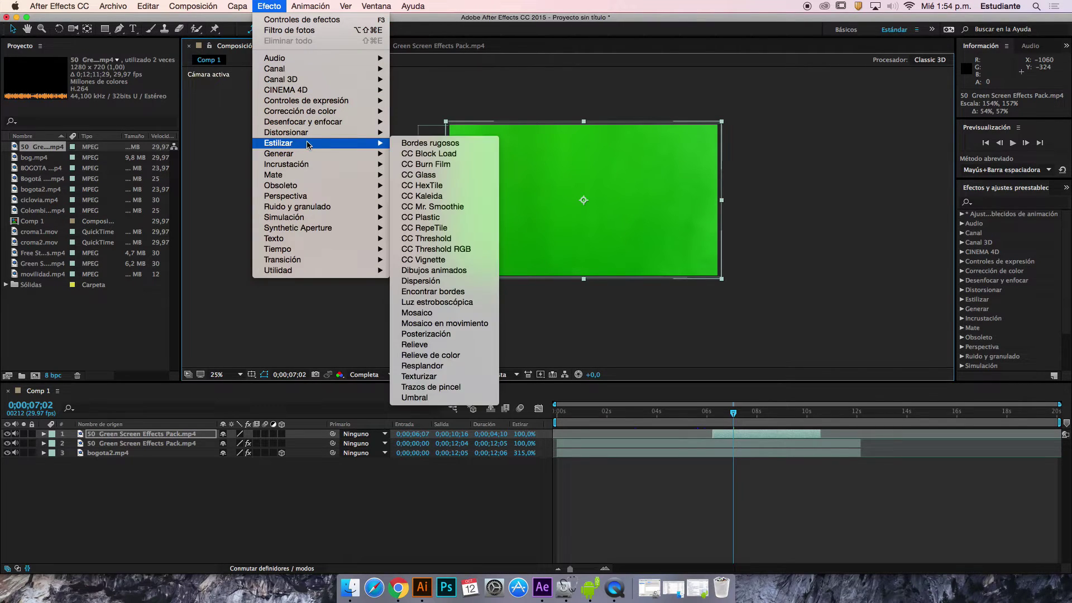
pyautogui.moveTo(335, 164)
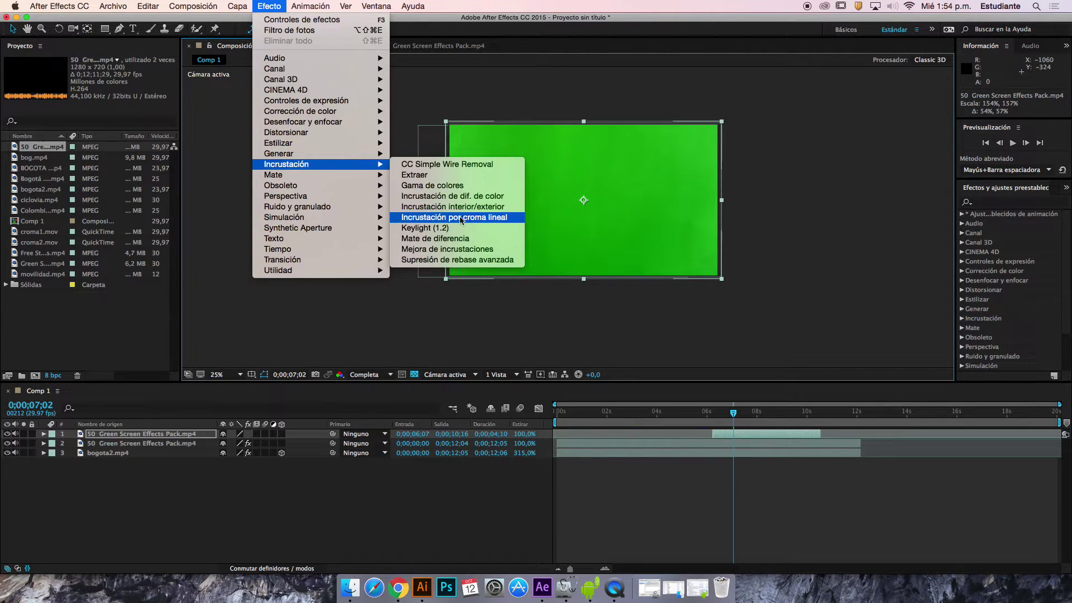
pyautogui.click(446, 228)
pyautogui.click(119, 140)
pyautogui.click(486, 146)
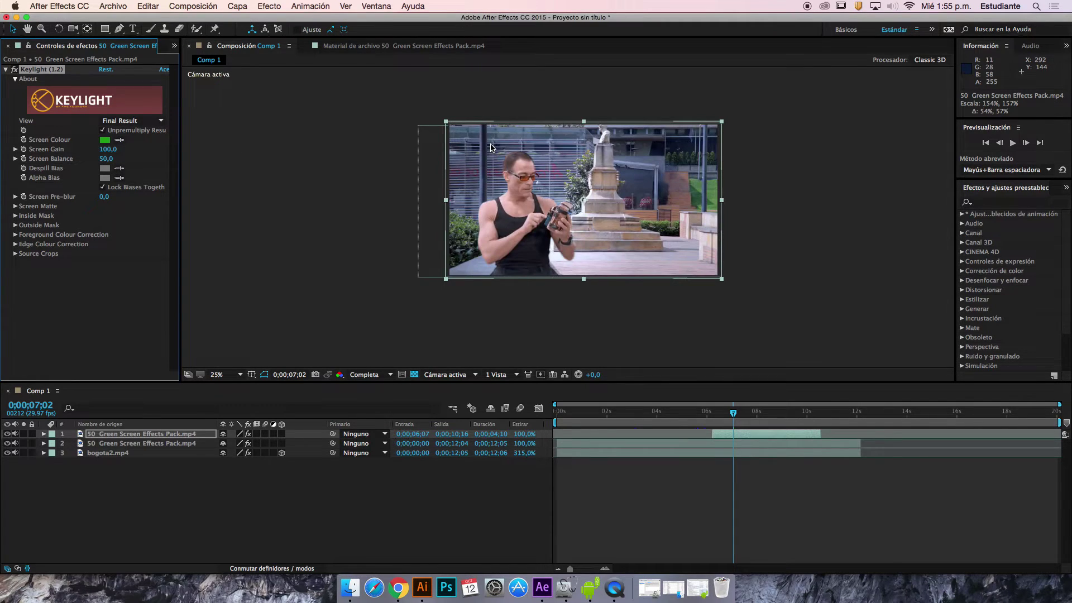
# - Reposition the explosion lower in the frame at 0;00;07;29 and place its layer beneath the man's green-screen layer
pyautogui.moveTo(756, 413); pyautogui.dragTo(756, 414)
pyautogui.moveTo(651, 222); pyautogui.dragTo(659, 244)
pyautogui.moveTo(142, 435); pyautogui.dragTo(144, 448)
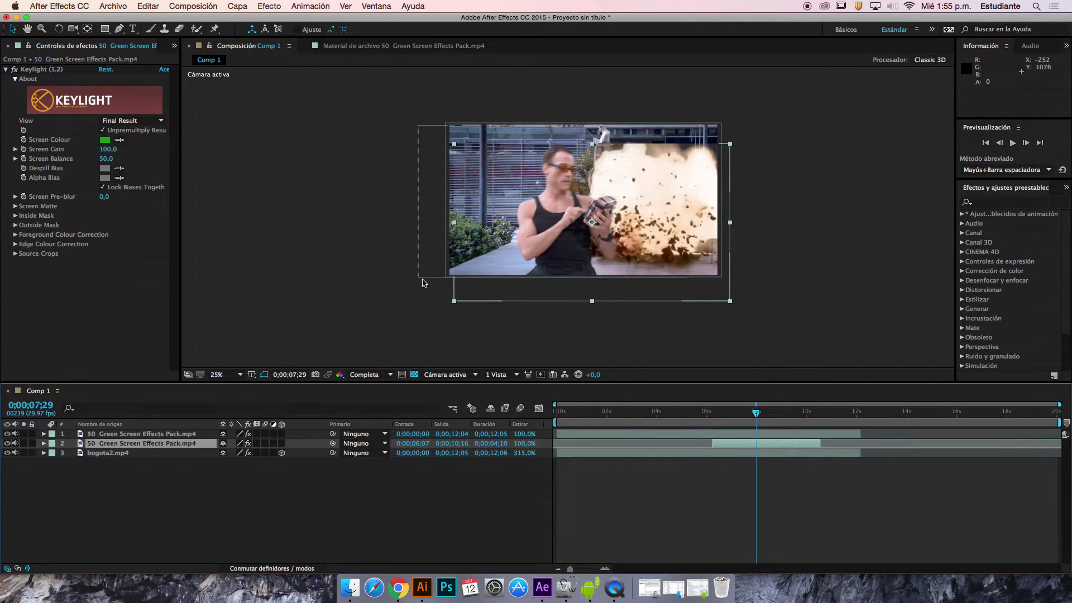
# - Shift the man's layer toward the frame's left edge, to position 388, 566, and scrub to 0;00;08;14
pyautogui.moveTo(559, 259); pyautogui.dragTo(506, 263)
pyautogui.click(708, 435)
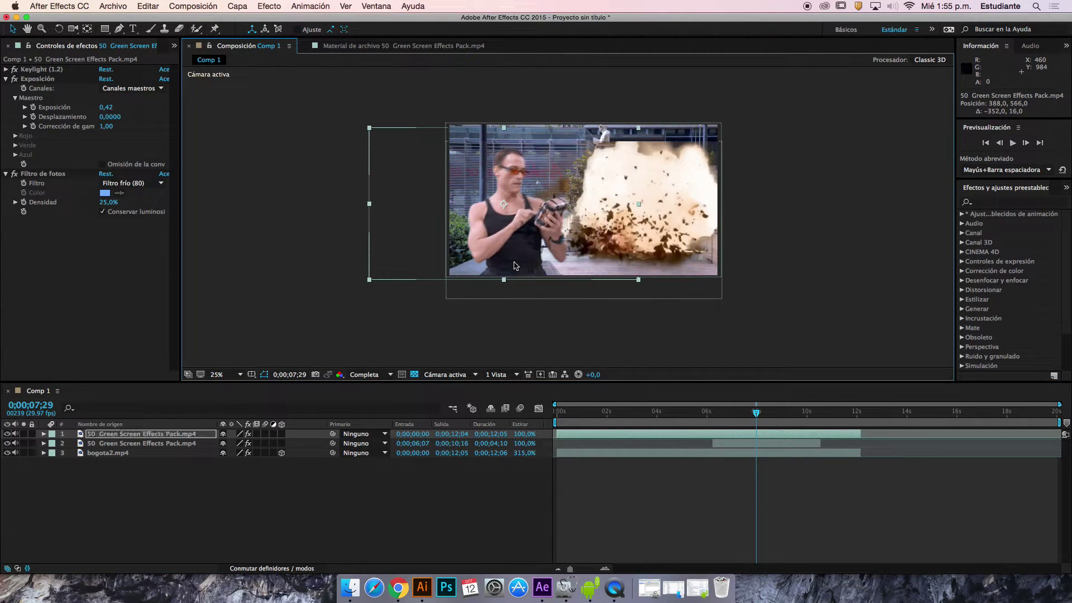
pyautogui.moveTo(732, 419); pyautogui.dragTo(769, 418)
pyautogui.click(782, 270)
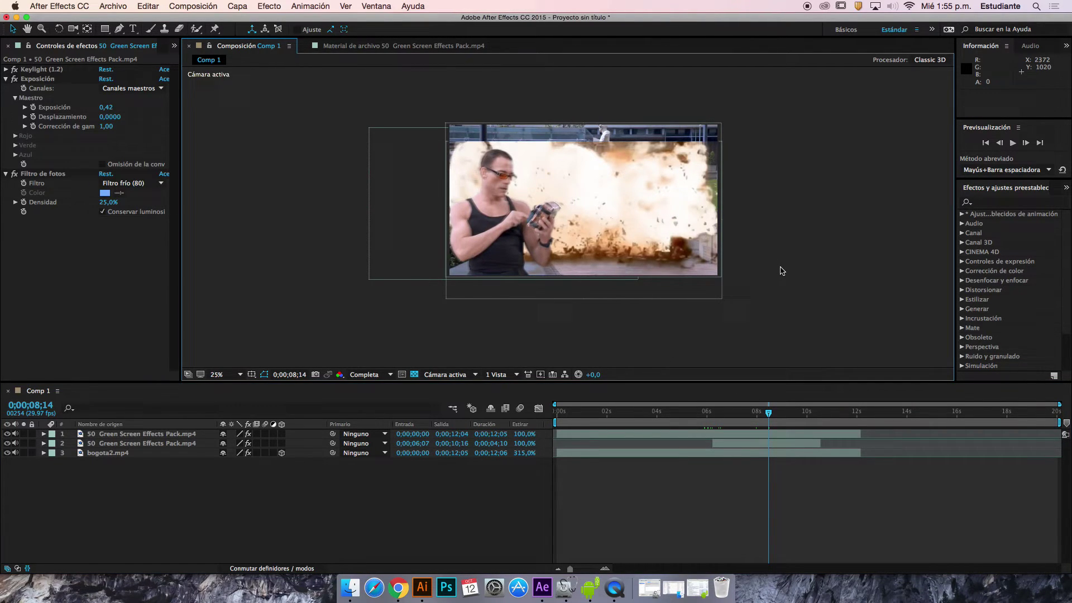
# - Nudge the explosion layer to position 1000, 648 and scale it to 157%, 158%
pyautogui.moveTo(652, 211)
pyautogui.mouseDown()
pyautogui.moveTo(648, 184)
pyautogui.moveTo(658, 208)
pyautogui.mouseUp()
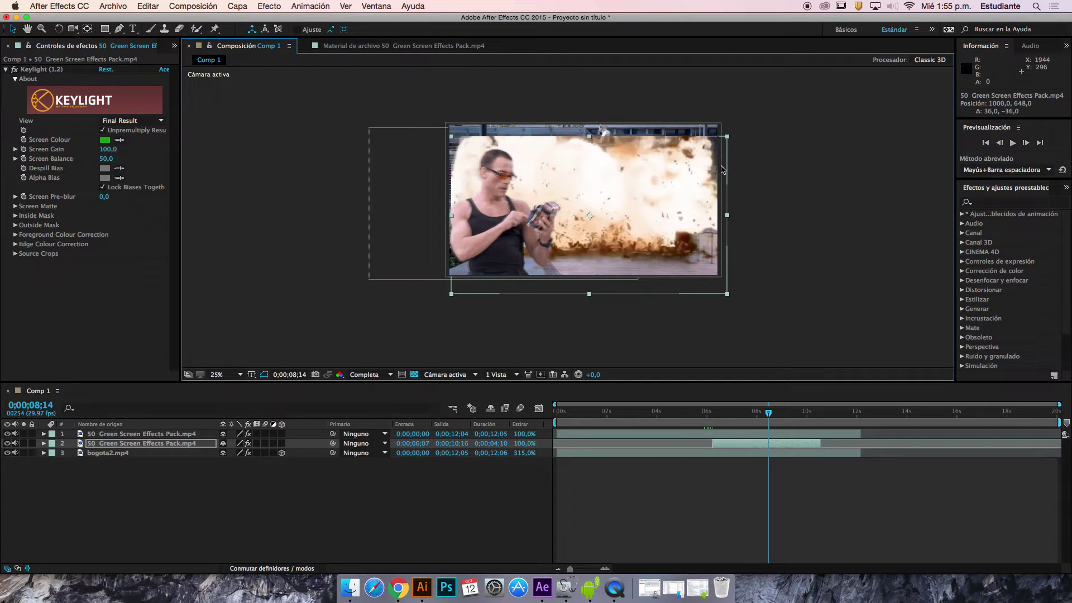
pyautogui.moveTo(451, 136); pyautogui.dragTo(449, 136)
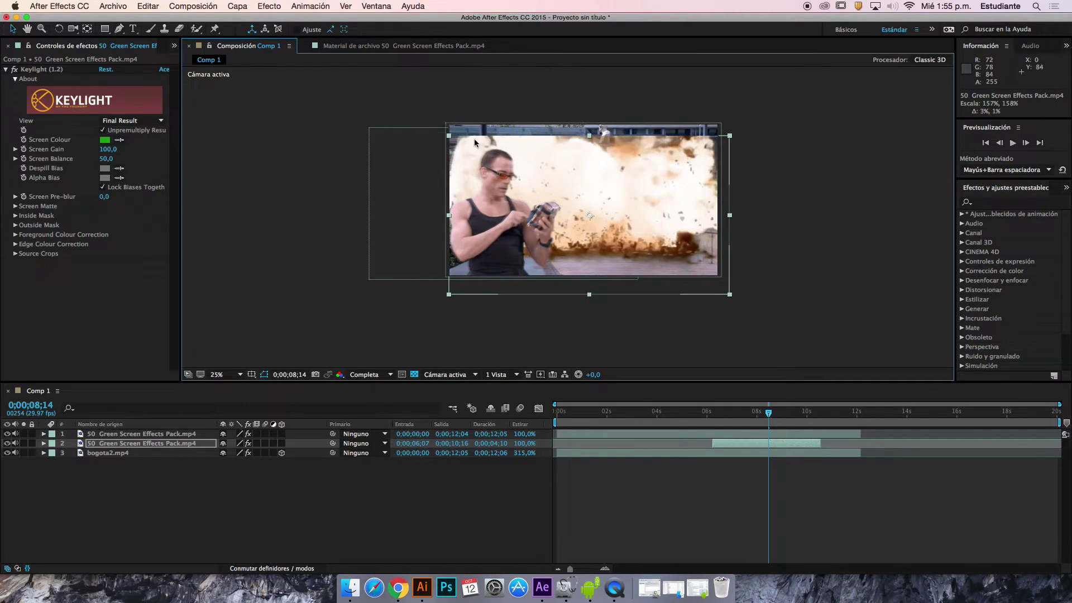
pyautogui.click(807, 229)
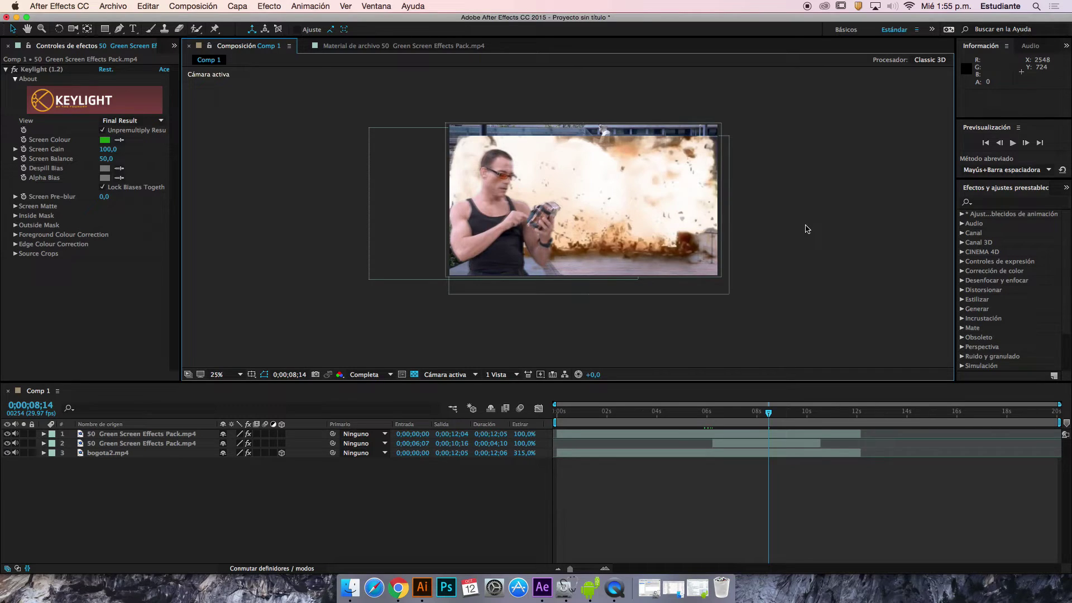
# - Move the explosion layer's anchor point down to the base of the blast and scale the layer to 182,7%, 183,8%
pyautogui.click(142, 434)
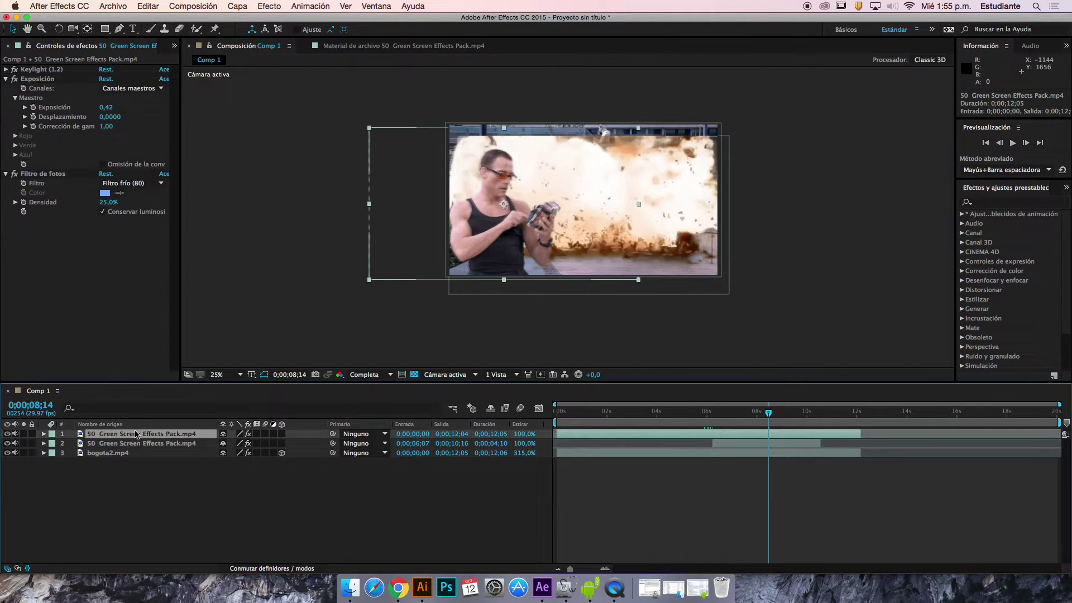
pyautogui.press('s')
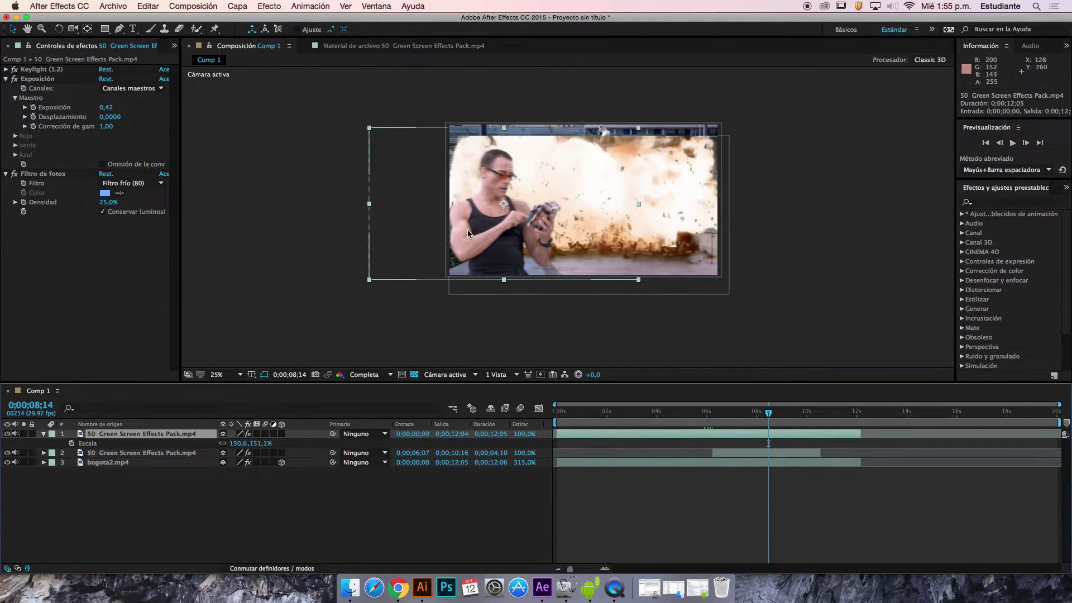
pyautogui.click(138, 453)
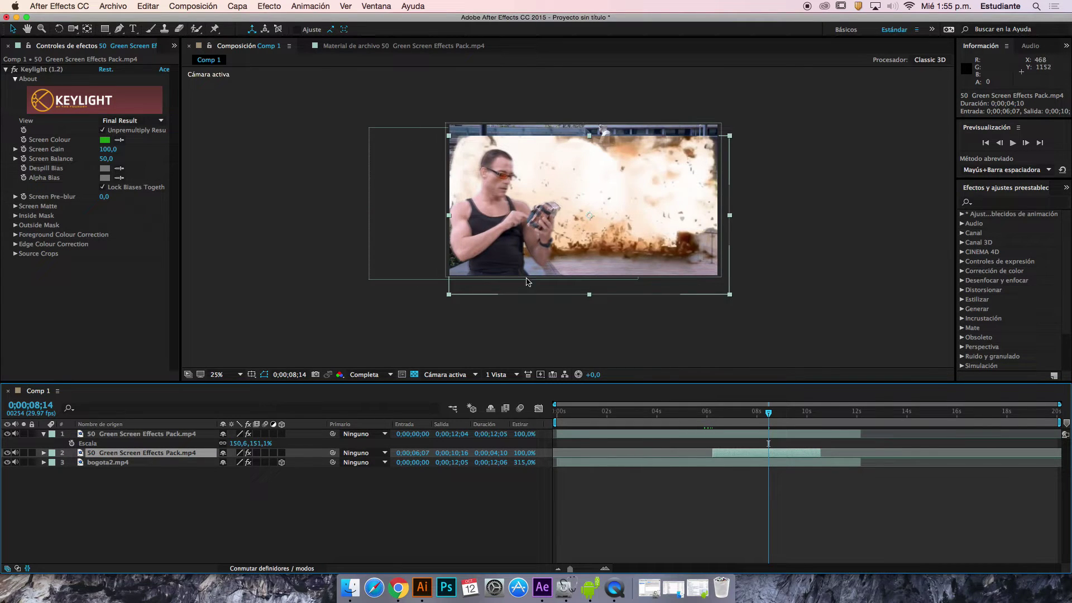
pyautogui.moveTo(582, 220); pyautogui.dragTo(582, 260)
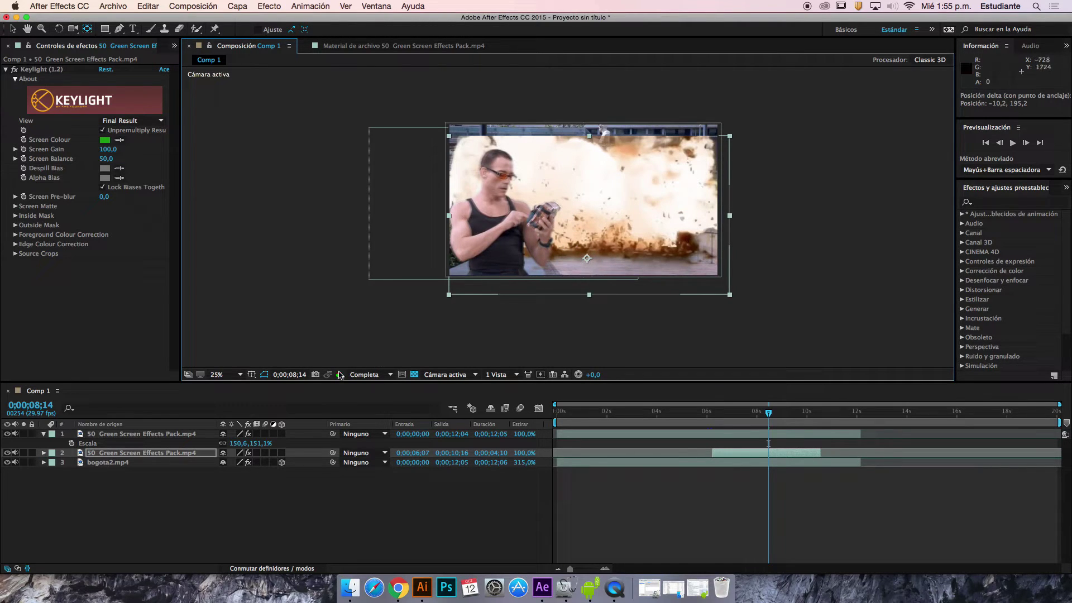
pyautogui.press('s')
pyautogui.moveTo(260, 467); pyautogui.dragTo(273, 464)
# - Preview the composition from 0;00;06;08 and scrub through the explosion to check the composite
pyautogui.click(714, 413)
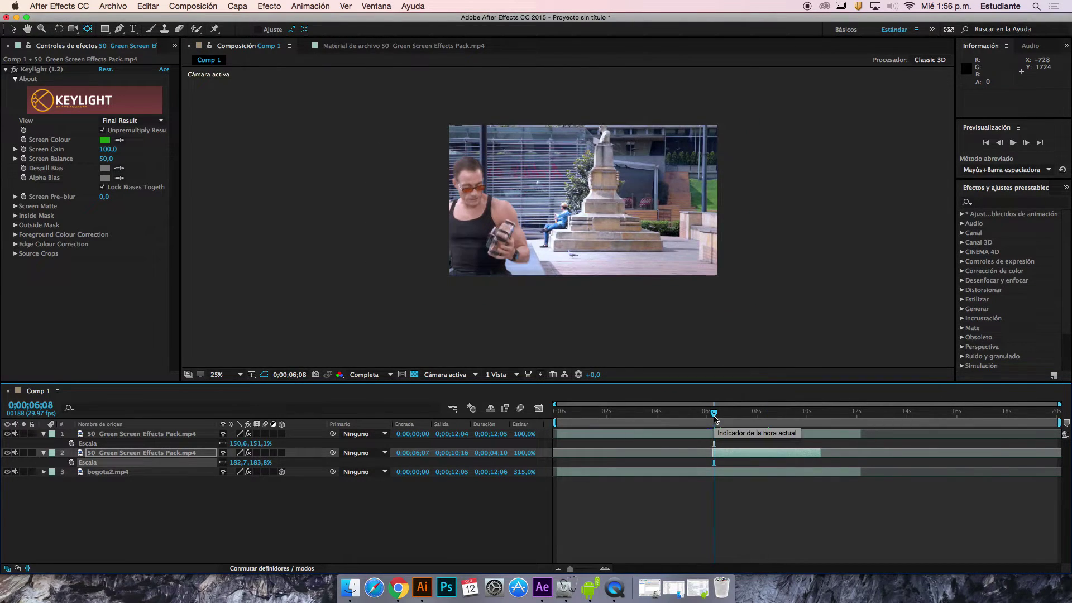
pyautogui.press('space')
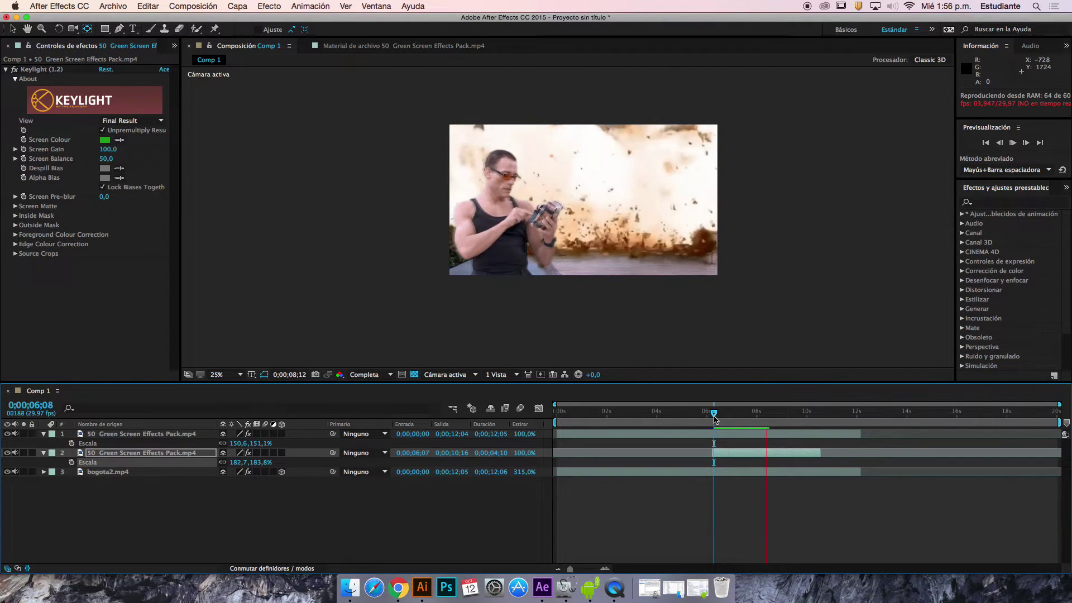
pyautogui.press('space')
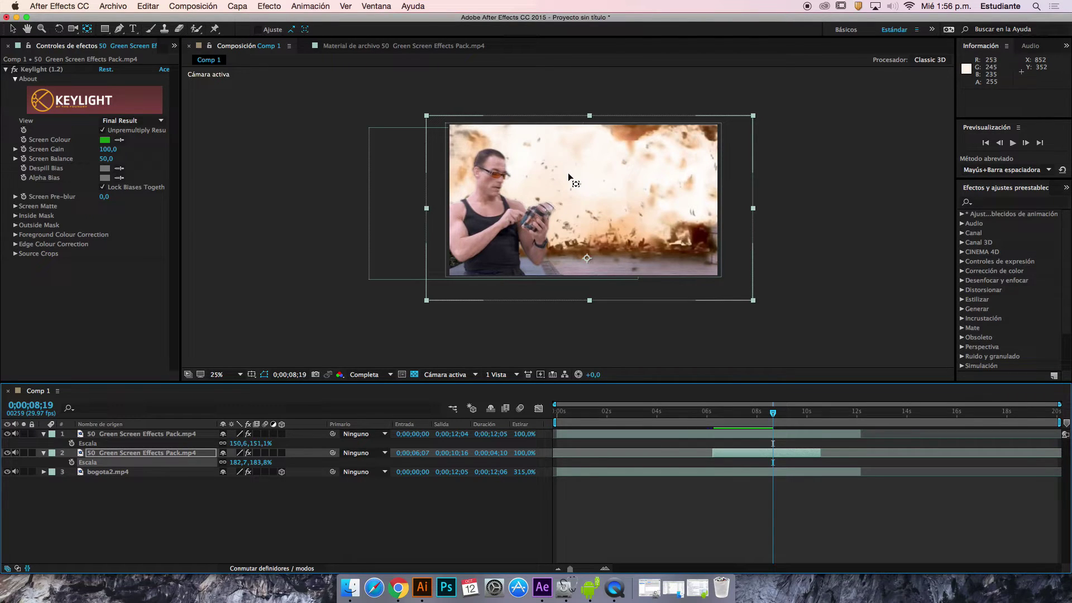
pyautogui.moveTo(773, 413)
pyautogui.mouseDown()
pyautogui.moveTo(740, 417)
pyautogui.moveTo(793, 414)
pyautogui.moveTo(780, 414)
pyautogui.mouseUp()
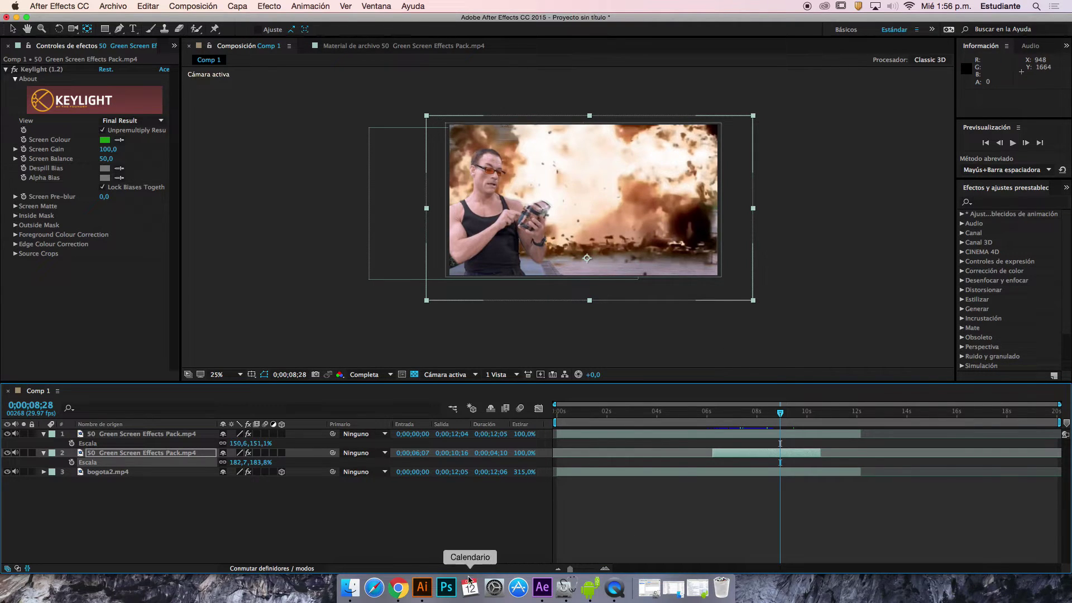
# - Switch to Chrome and browse the "best green screen" results and the YouTube chroma key playlist page for green-screen footage
pyautogui.click(398, 588)
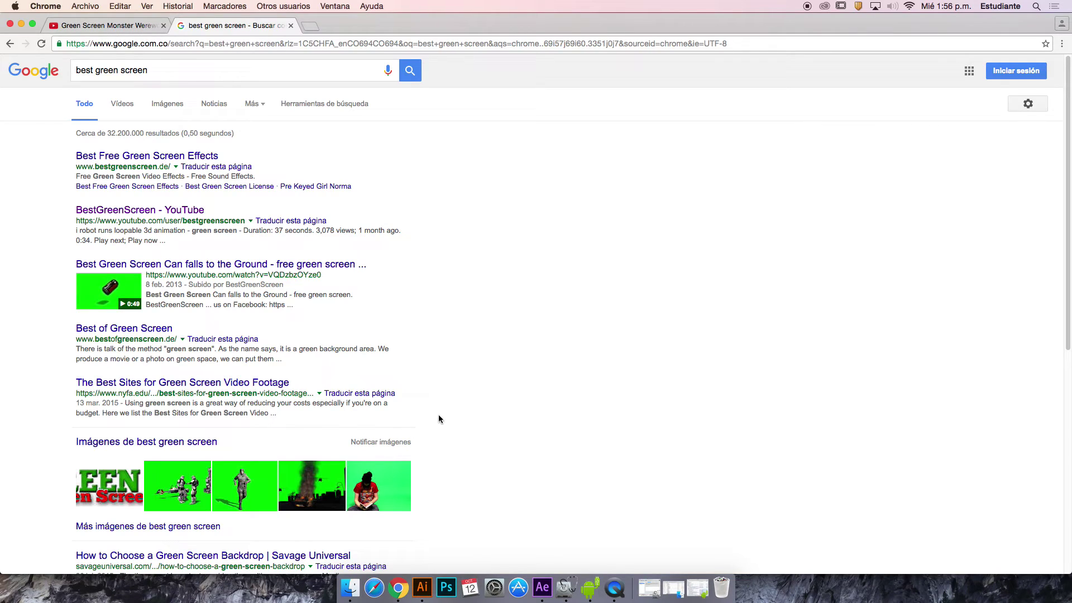
pyautogui.scroll(-5, 437, 422)
pyautogui.scroll(5, 437, 421)
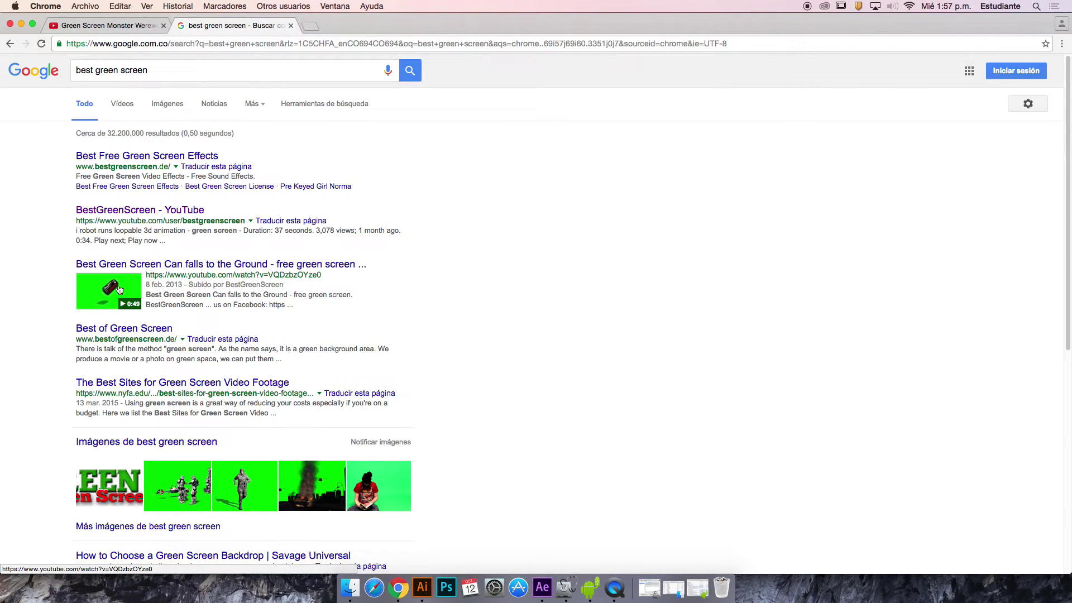
pyautogui.scroll(-2, 494, 367)
pyautogui.scroll(2, 493, 367)
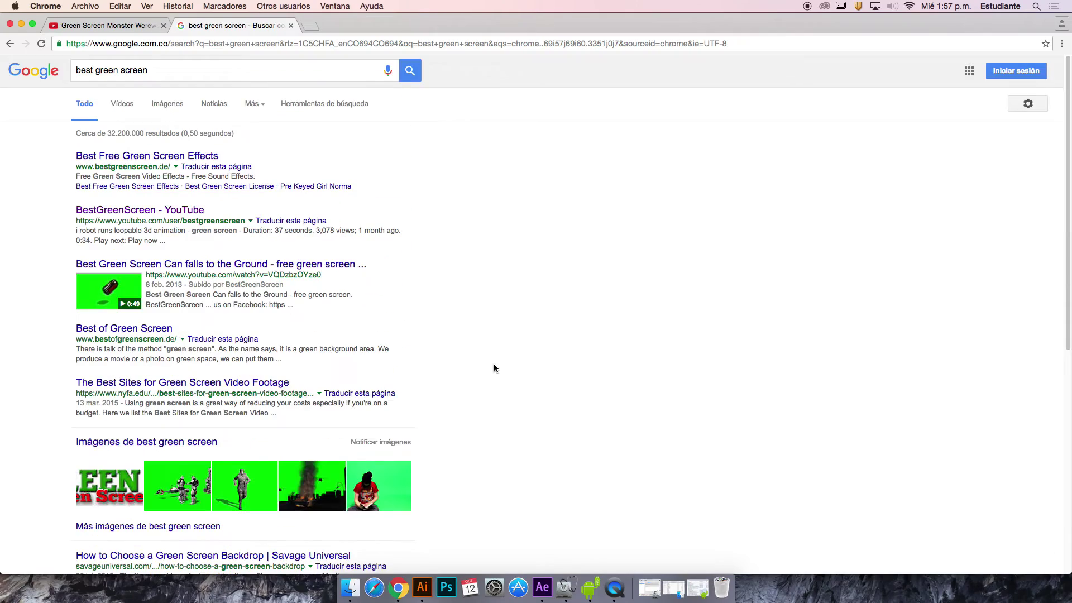
pyautogui.scroll(-8, 493, 366)
pyautogui.scroll(7, 494, 371)
pyautogui.click(63, 26)
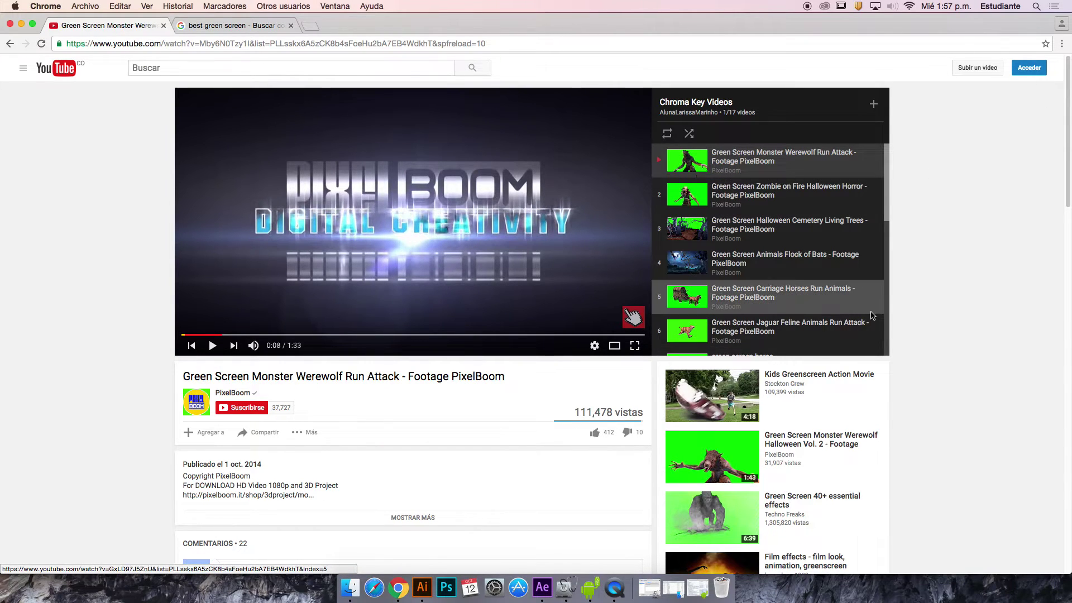
pyautogui.scroll(-7, 807, 414)
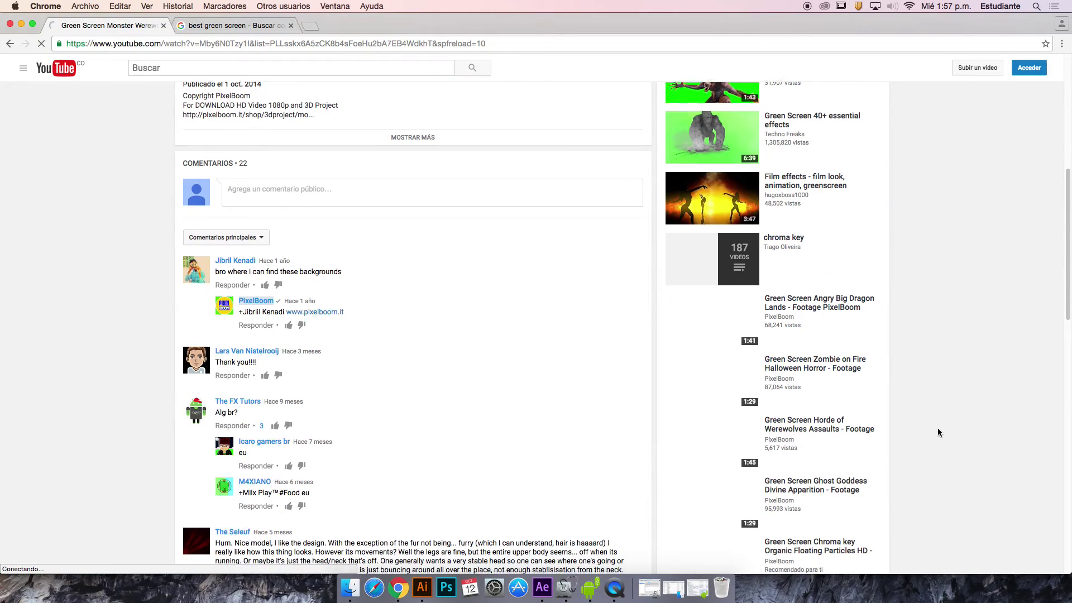
pyautogui.scroll(-10, 937, 427)
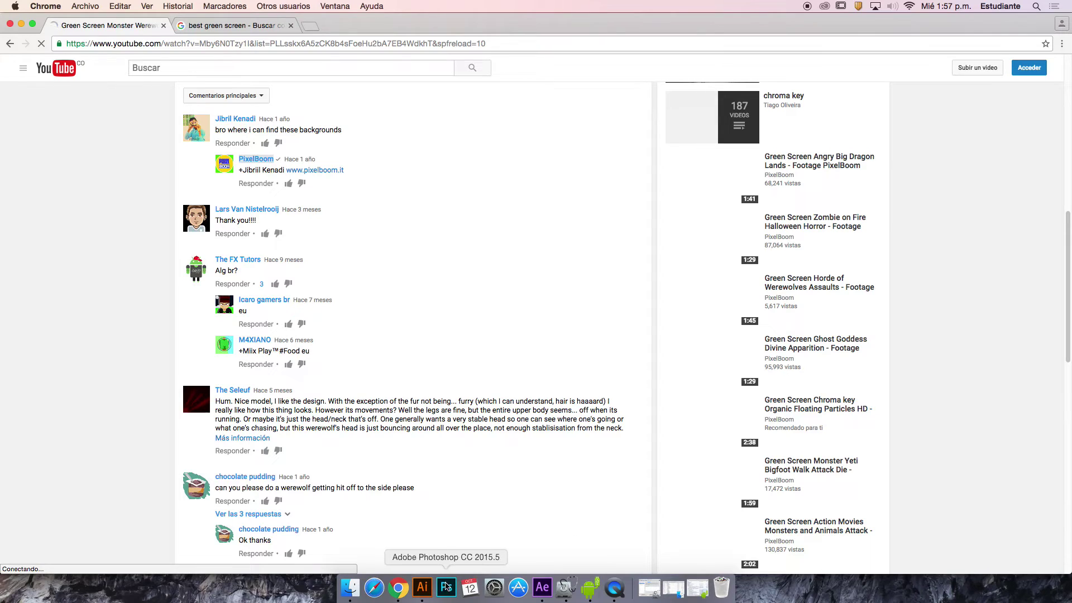
# - Switch back to After Effects, show the project's footage list and create a new 1920 x 1080 composition
pyautogui.click(544, 586)
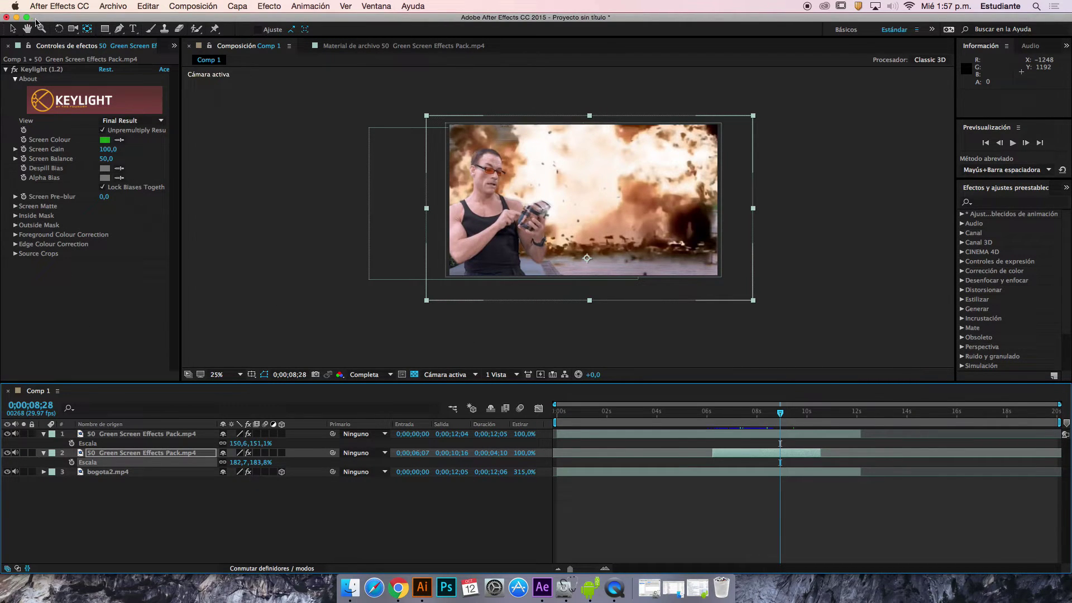
pyautogui.click(174, 45)
pyautogui.click(203, 54)
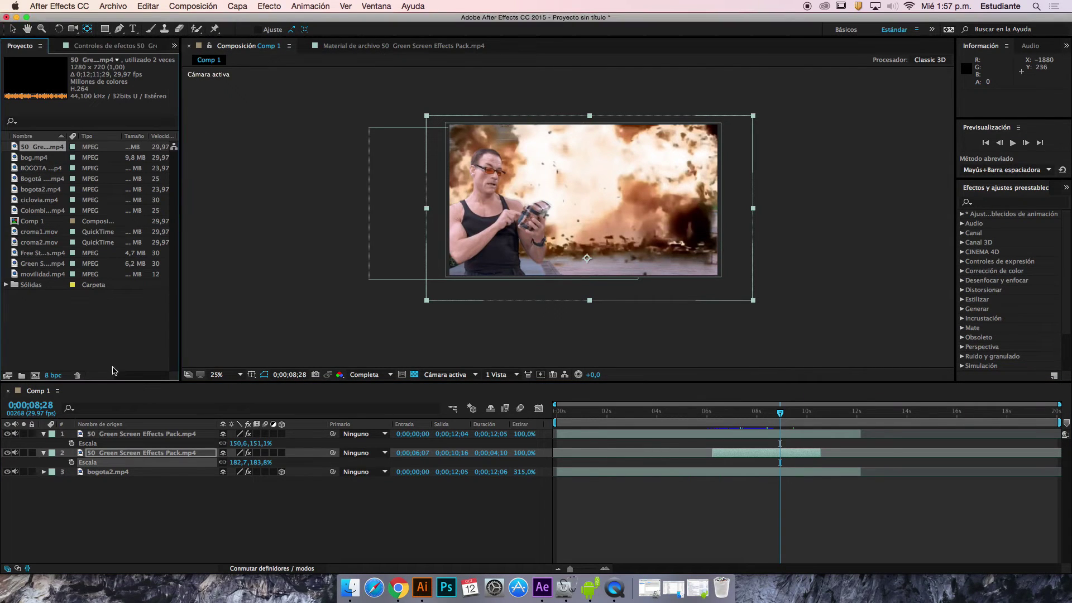
pyautogui.click(35, 376)
pyautogui.click(701, 371)
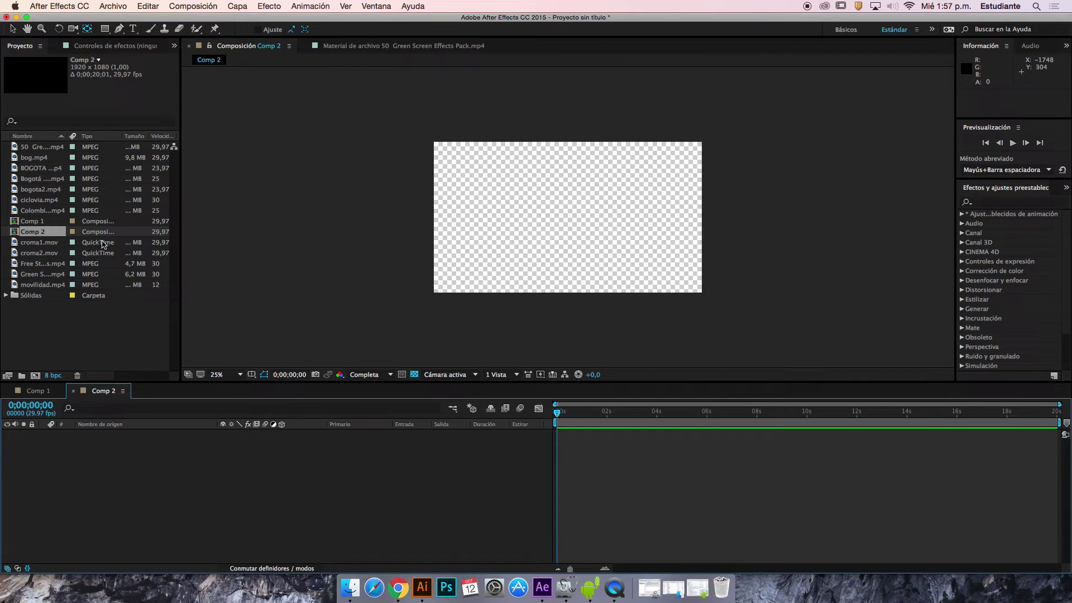
# - View the croma2.mov footage, open croma1.mov instead and scrub it to 0;00;40;04
pyautogui.doubleClick(39, 253)
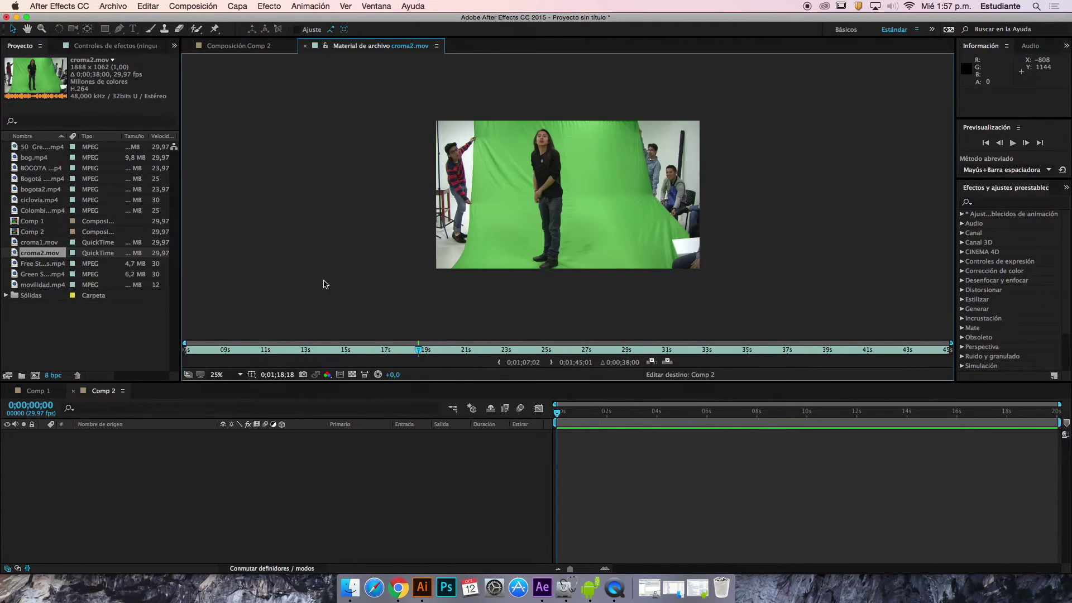
pyautogui.doubleClick(39, 242)
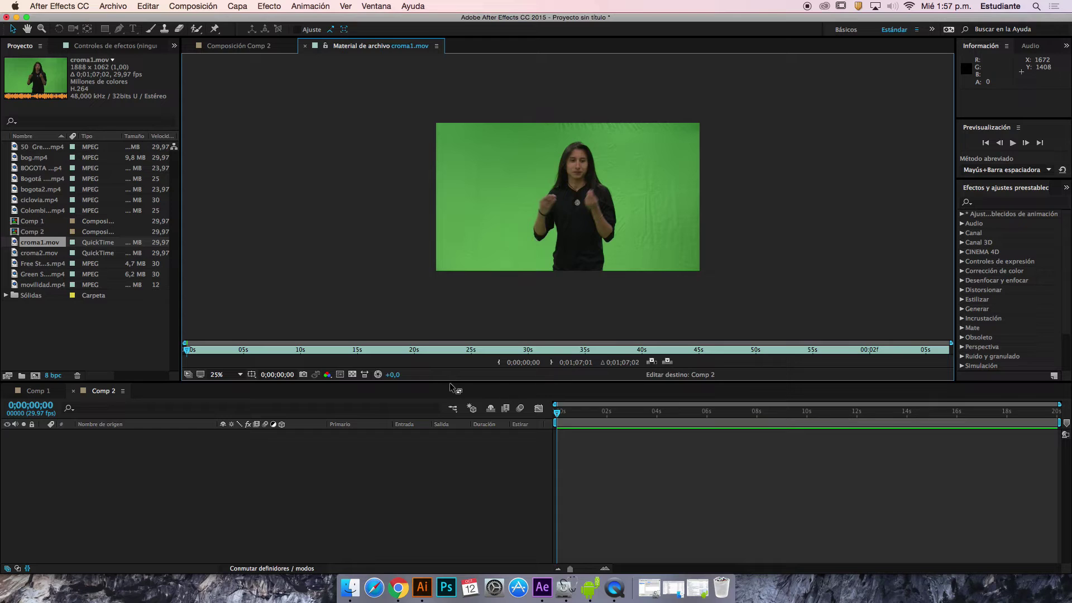
pyautogui.moveTo(244, 350); pyautogui.dragTo(646, 353)
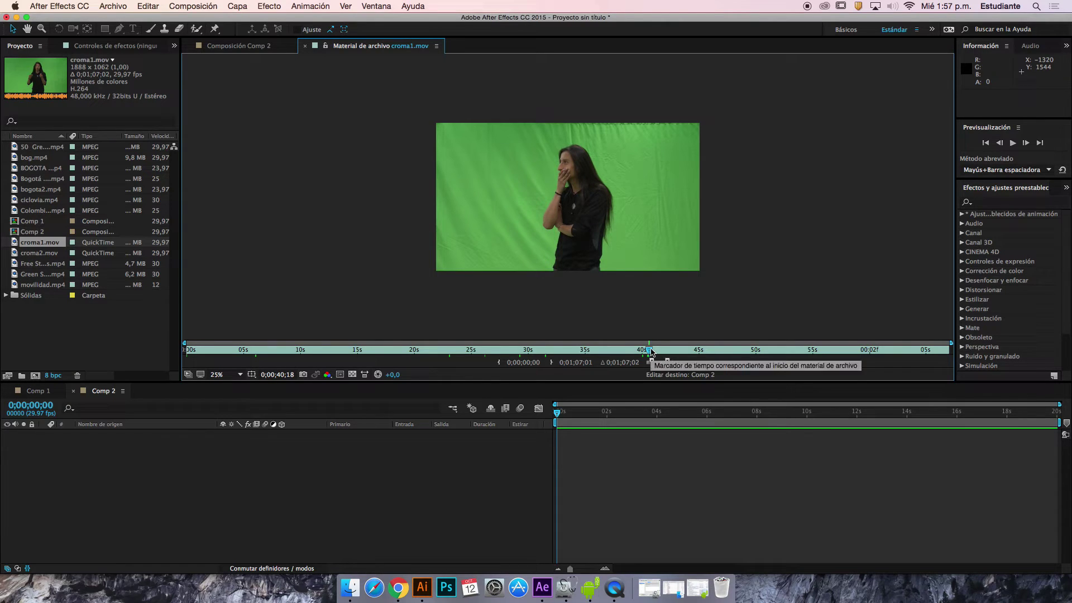
pyautogui.click(667, 352)
pyautogui.moveTo(667, 351); pyautogui.dragTo(643, 343)
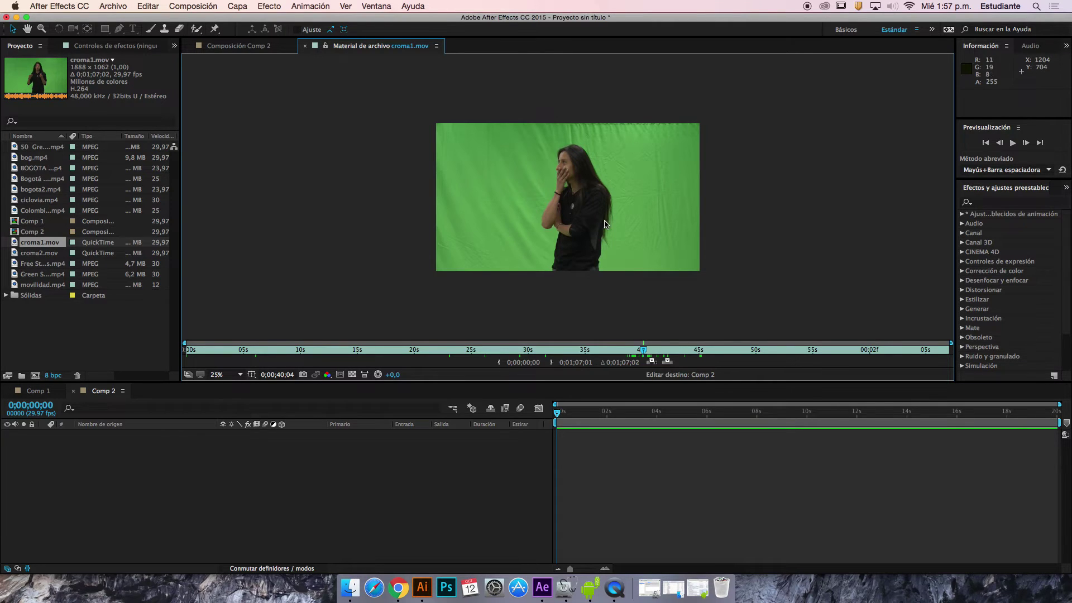
# - Examine the hair and shirt edges against the green backdrop in the croma1.mov footage up close
pyautogui.scroll(8, 605, 224)
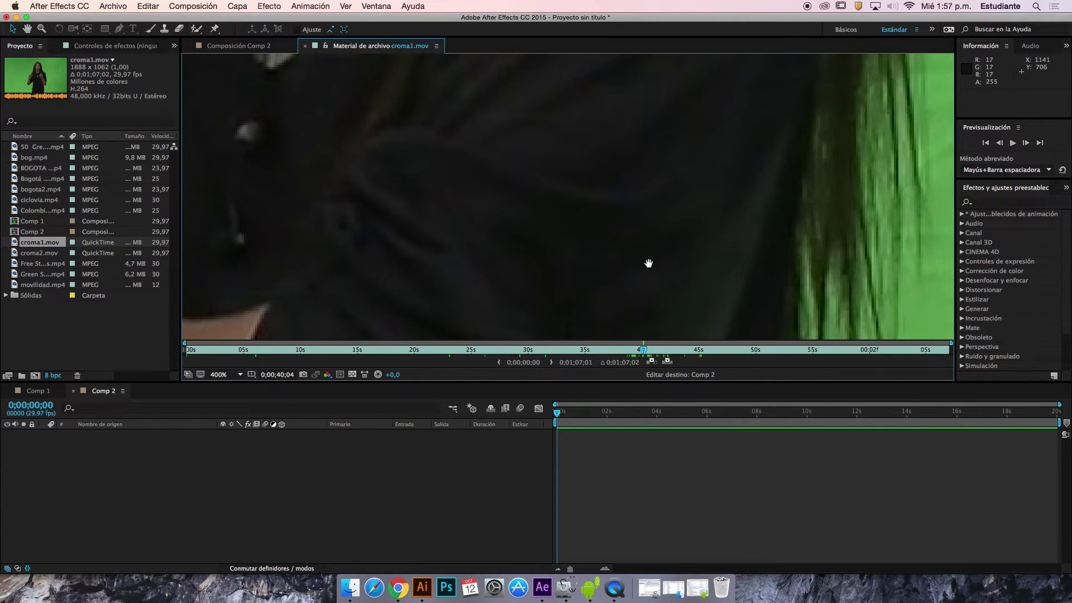
pyautogui.scroll(-2, 559, 256)
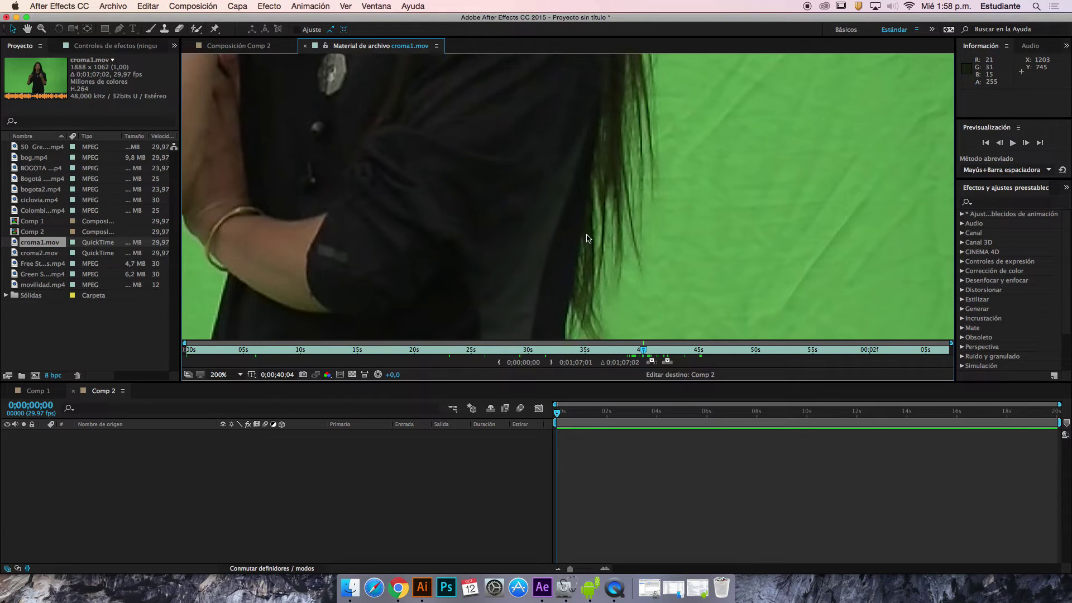
pyautogui.scroll(-4, 586, 239)
pyautogui.scroll(-1, 586, 246)
pyautogui.scroll(2, 586, 246)
pyautogui.scroll(-1, 586, 246)
pyautogui.moveTo(529, 179); pyautogui.dragTo(536, 220)
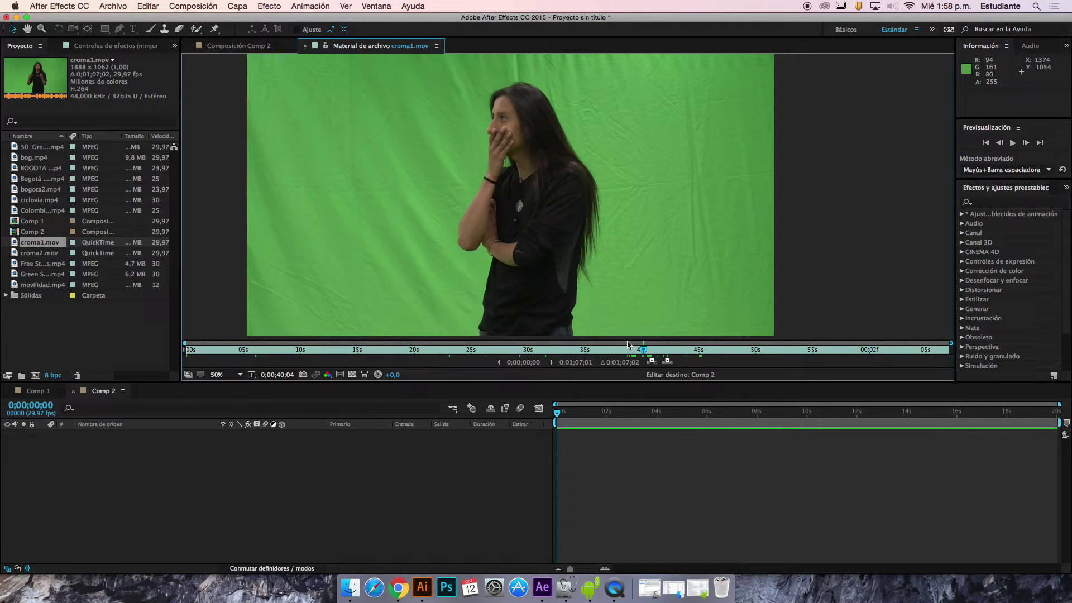
# - Trim croma1.mov to the range 0;00;21;19 to 0;00;40;04 and add it to the new composition
pyautogui.click(552, 362)
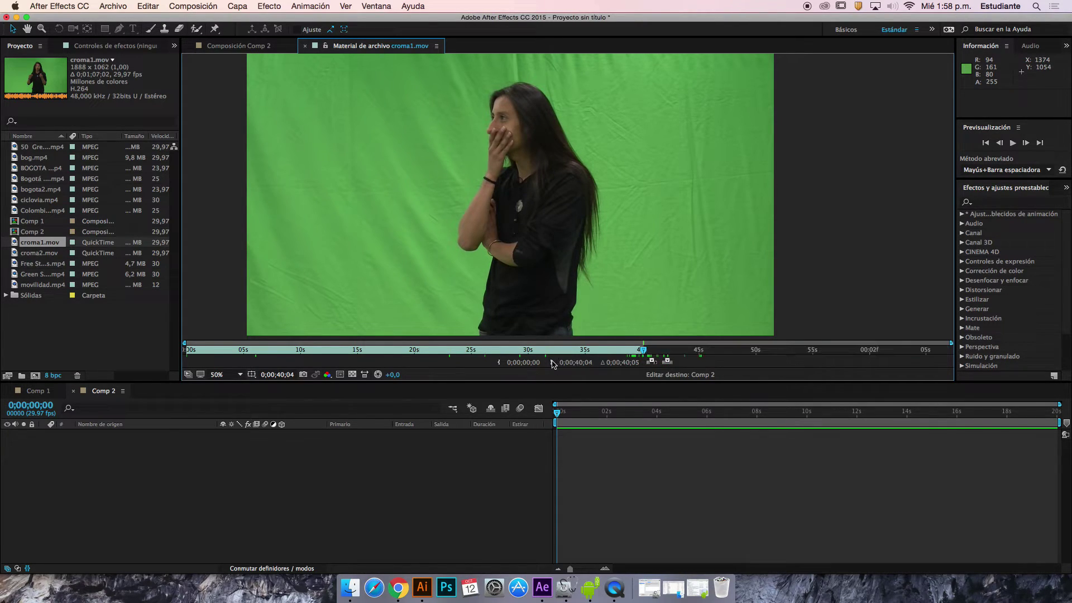
pyautogui.moveTo(643, 348); pyautogui.dragTo(436, 347)
pyautogui.click(499, 363)
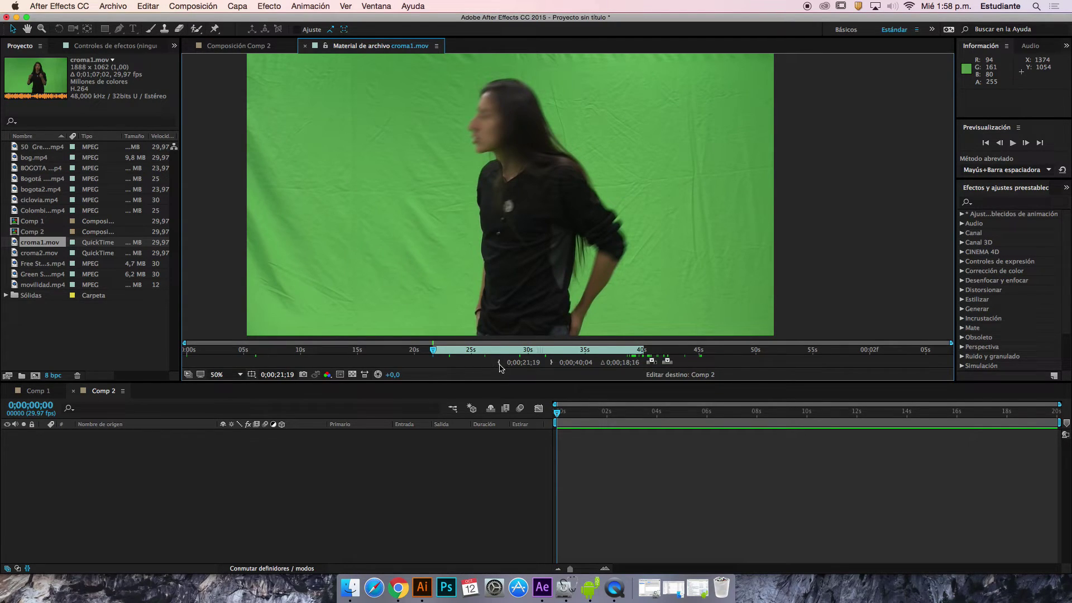
pyautogui.click(650, 360)
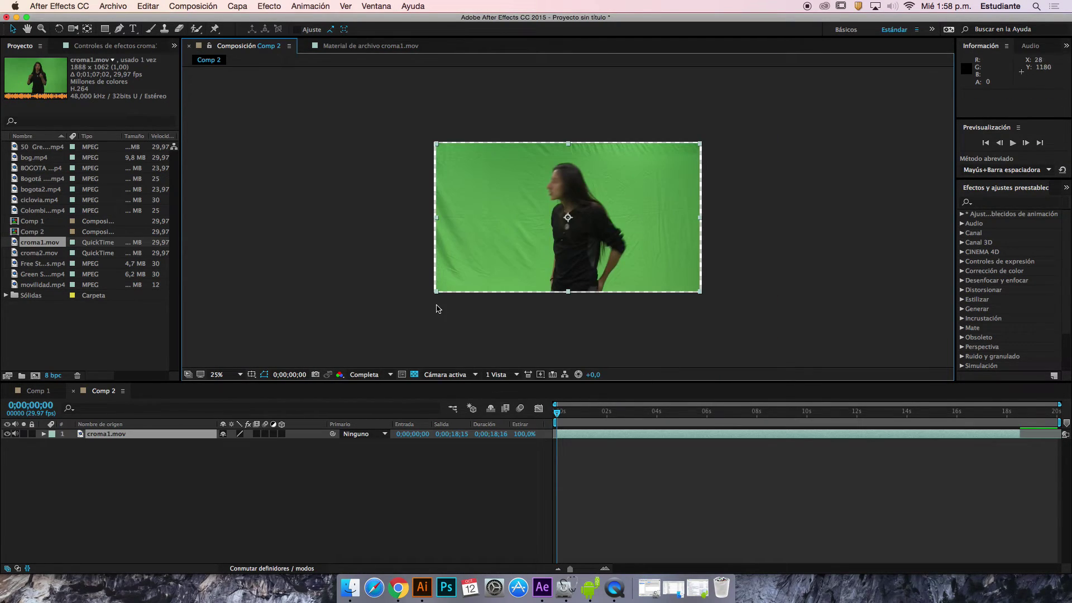
# - Scale the croma1.mov layer to 107%, 104% so it covers the composition frame, and check it at full size
pyautogui.moveTo(436, 292); pyautogui.dragTo(427, 294)
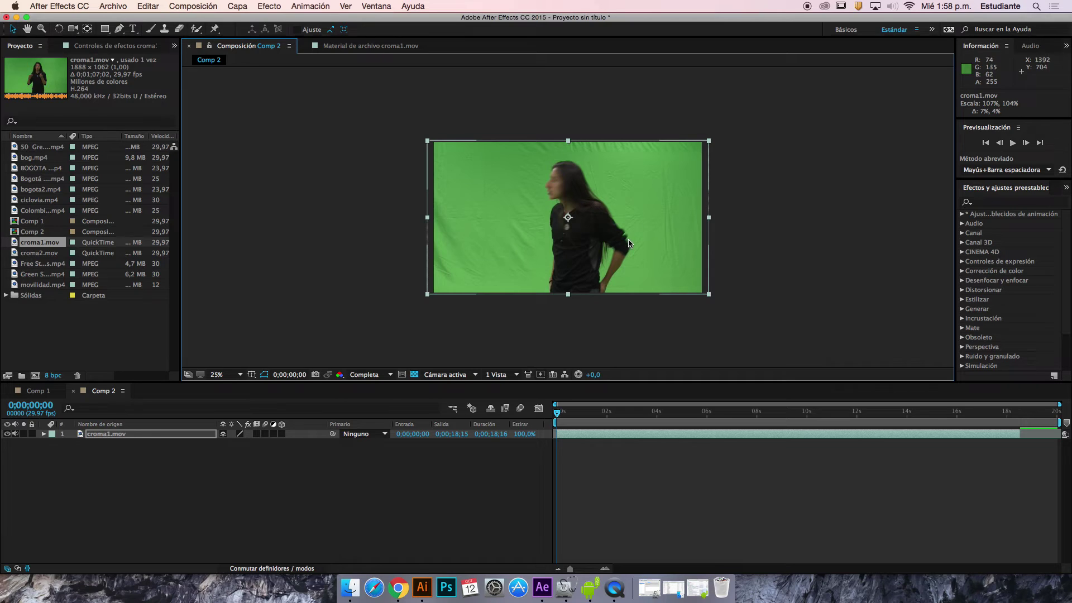
pyautogui.press('/')
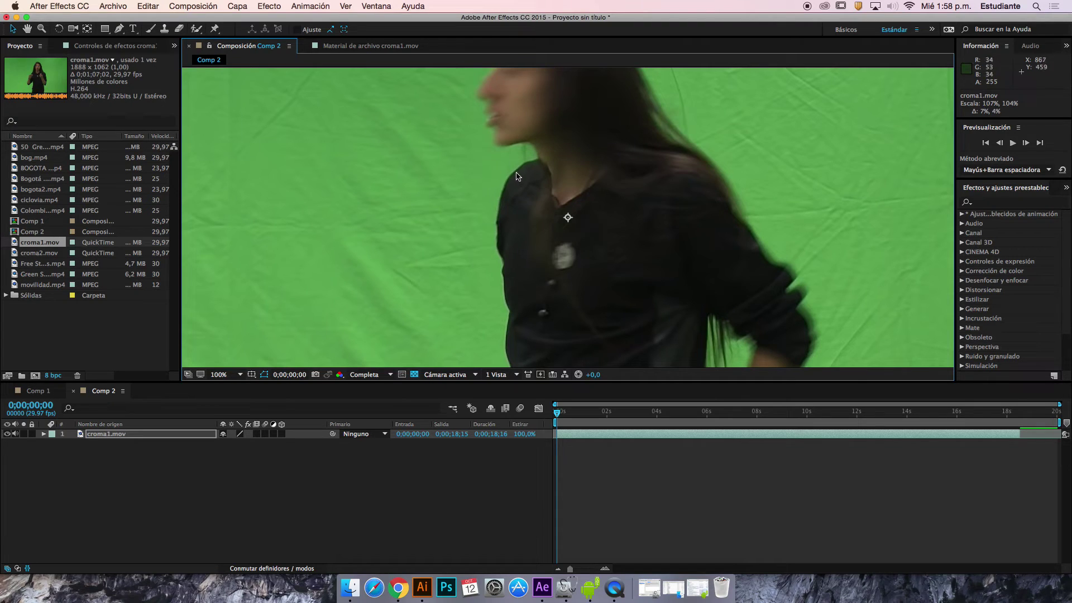
pyautogui.press(',')
pyautogui.press(',')
pyautogui.press(',')
pyautogui.press(',')
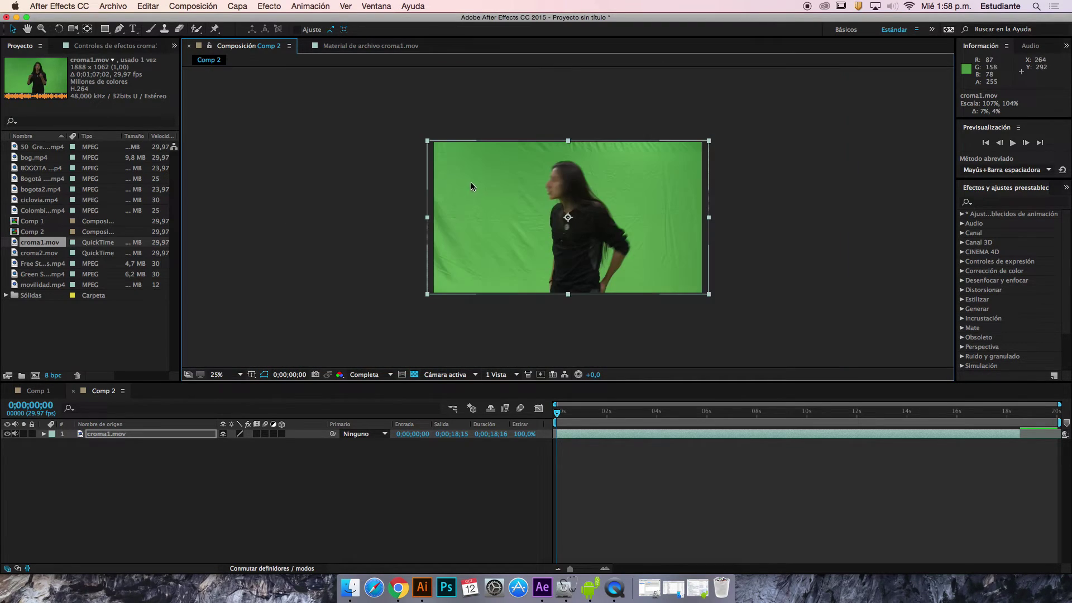
# - Apply the Niveles color correction effect to the croma1.mov layer
pyautogui.click(270, 7)
pyautogui.moveTo(318, 110)
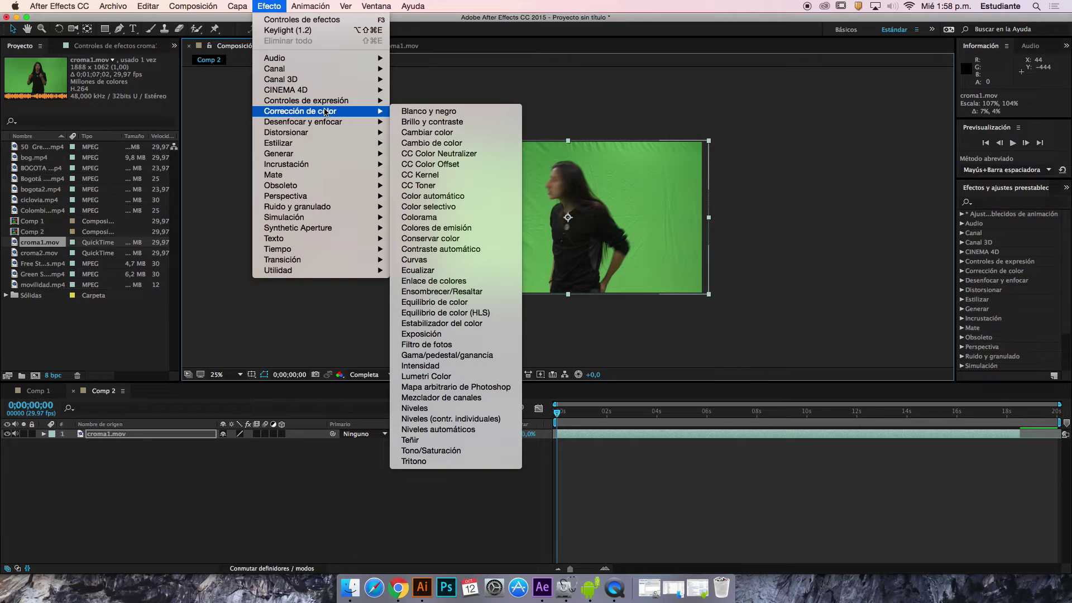
pyautogui.moveTo(374, 122)
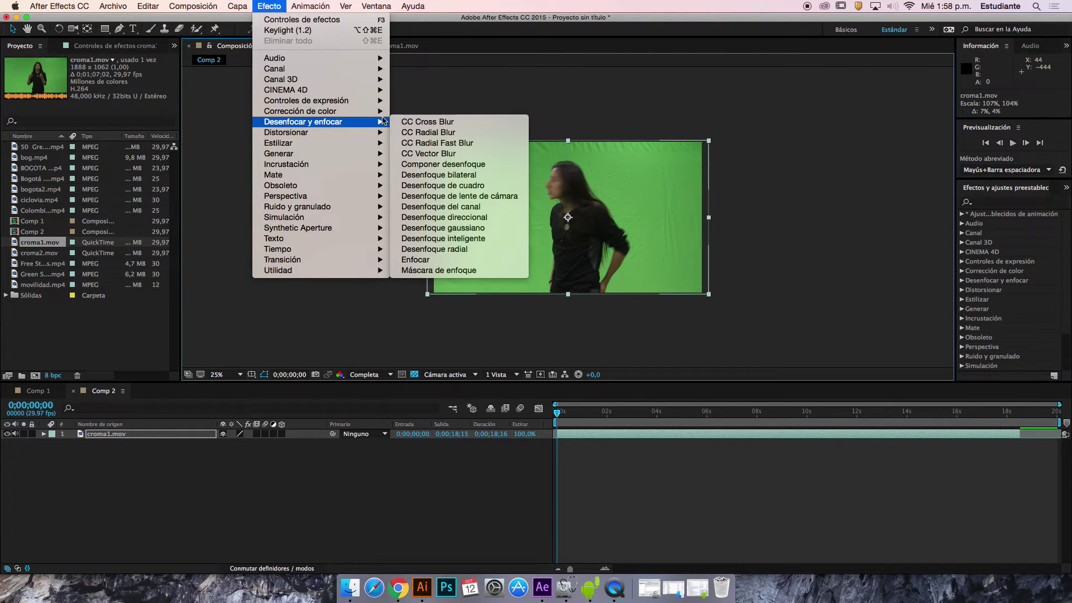
pyautogui.moveTo(342, 132)
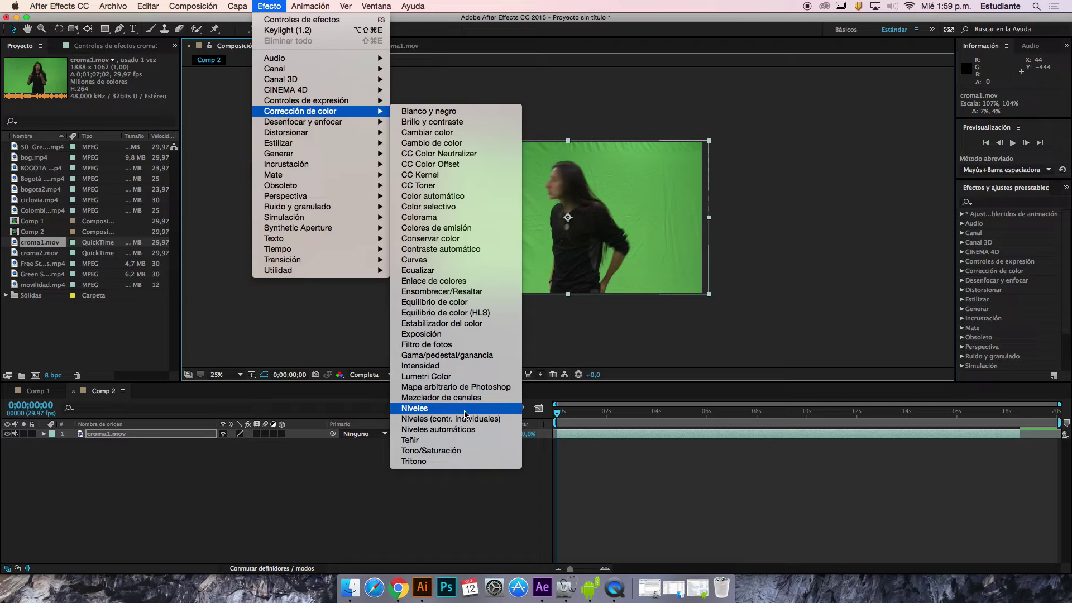
pyautogui.click(465, 411)
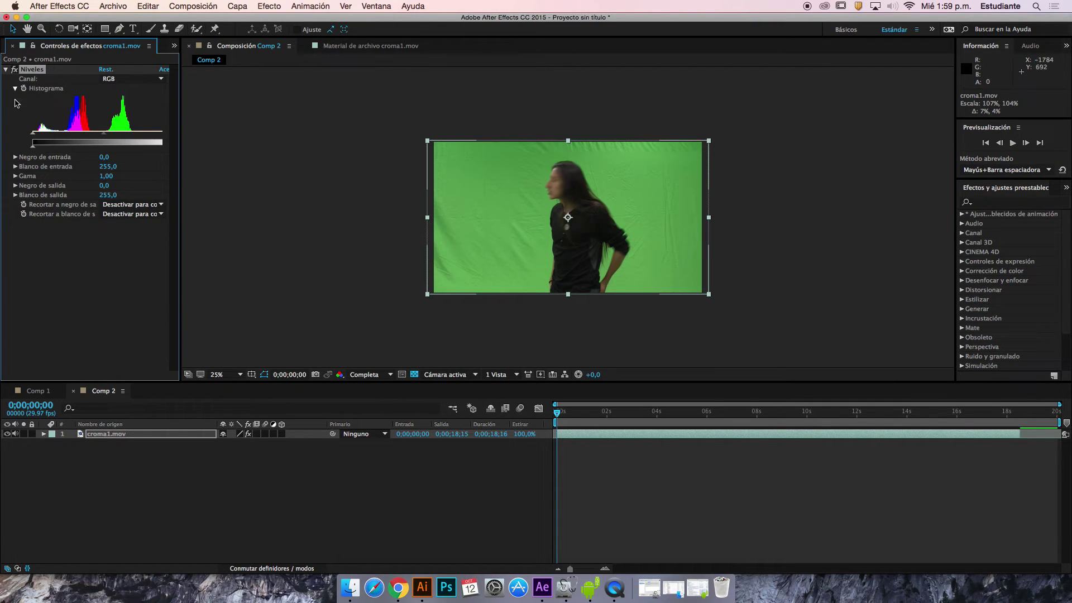
# - Widen the effect controls and set the Niveles input black to 15 and input white to 229
pyautogui.moveTo(176, 139); pyautogui.dragTo(200, 136)
pyautogui.moveTo(33, 134); pyautogui.dragTo(42, 137)
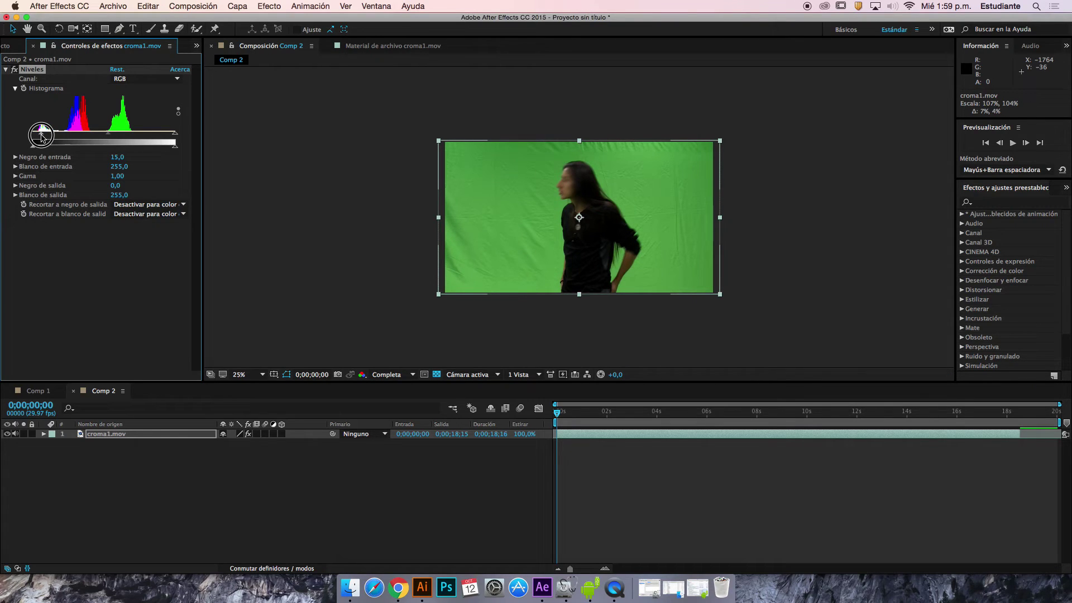
pyautogui.moveTo(175, 135); pyautogui.dragTo(100, 135)
# - Go to 0;00;01;15 and compare the footage with the Niveles effect off and on
pyautogui.click(594, 412)
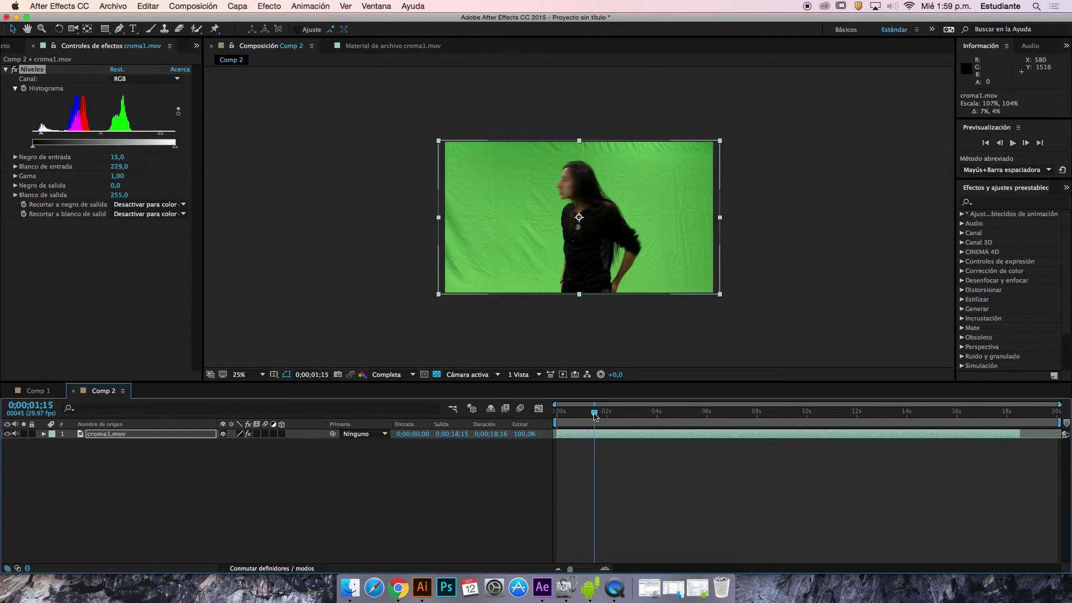
pyautogui.click(15, 69)
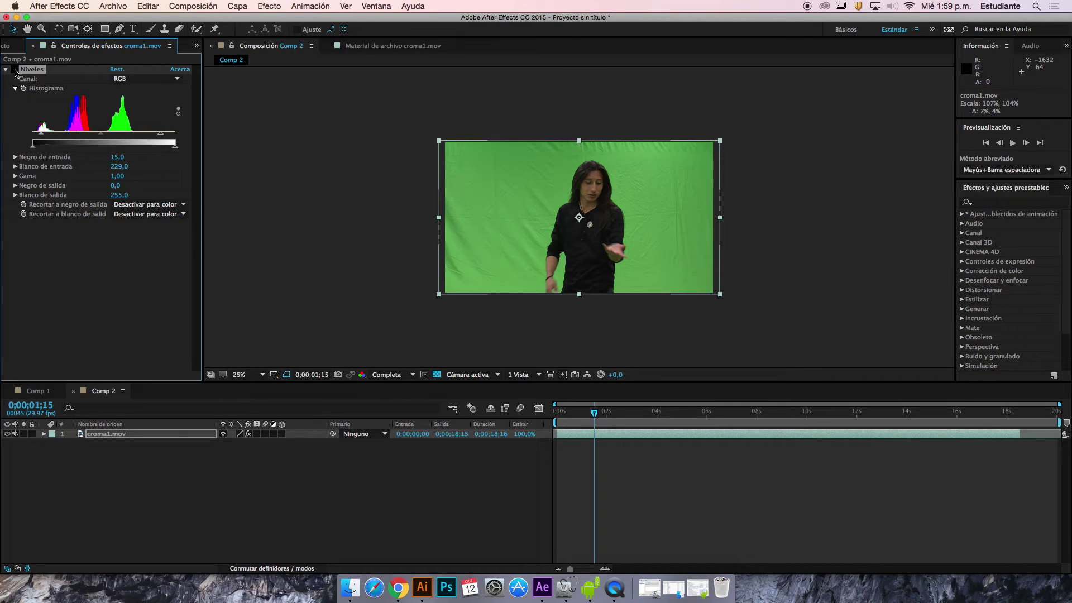
pyautogui.click(14, 69)
pyautogui.click(15, 69)
pyautogui.click(15, 69)
# - Raise the Niveles input black to 26, compare the image with and without the effect, and collapse its settings
pyautogui.moveTo(44, 137); pyautogui.dragTo(48, 137)
pyautogui.click(15, 70)
pyautogui.click(15, 70)
pyautogui.click(15, 70)
pyautogui.click(15, 70)
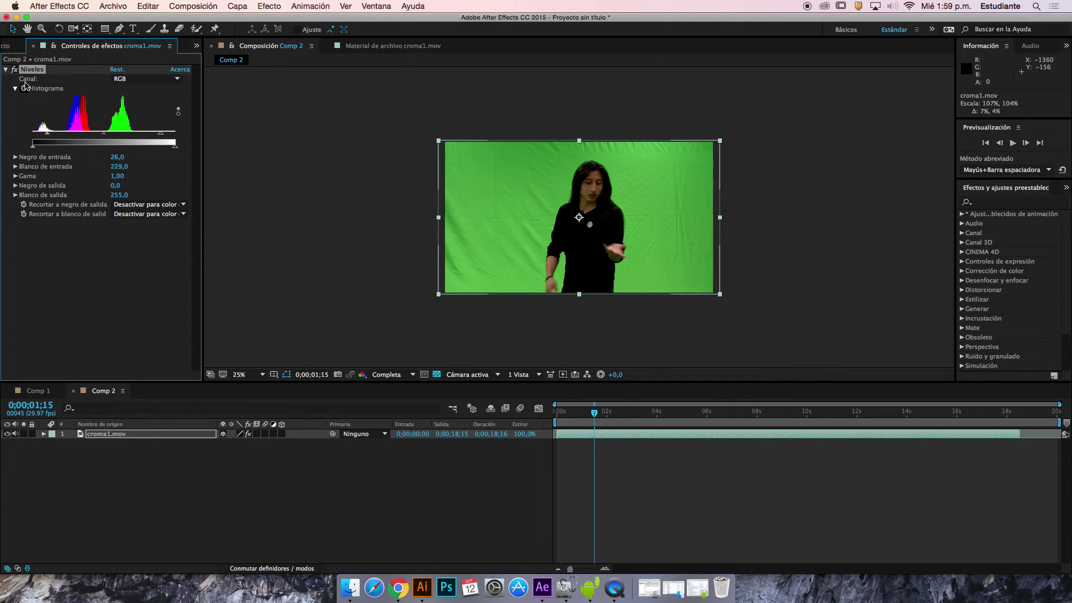
pyautogui.click(6, 70)
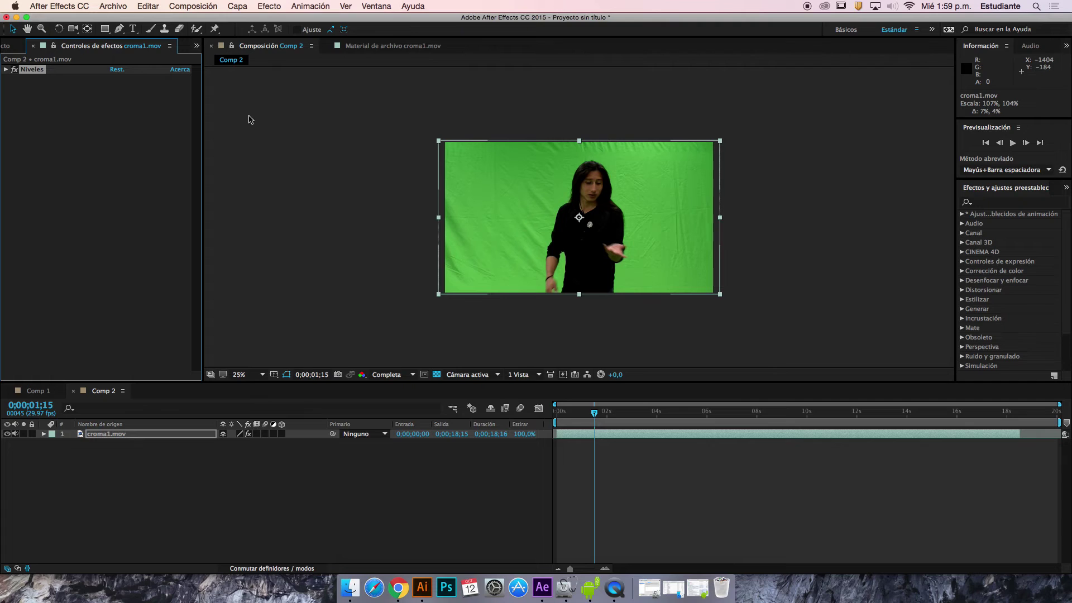
# - Apply Keylight (1.2) to the croma1.mov layer and sample the green backdrop beside the man as the Screen Colour
pyautogui.click(269, 6)
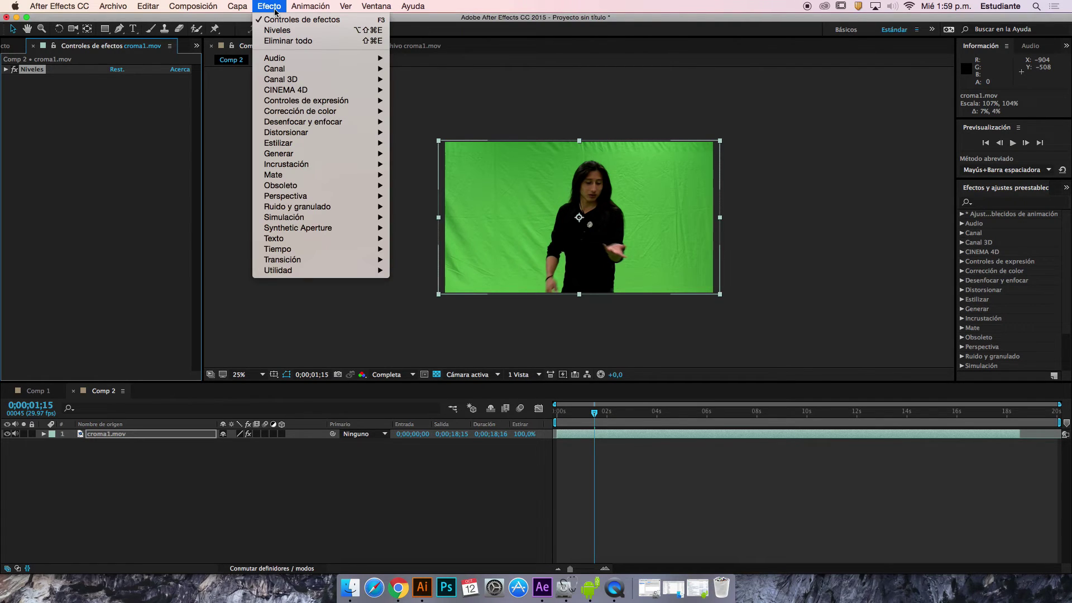
pyautogui.moveTo(332, 164)
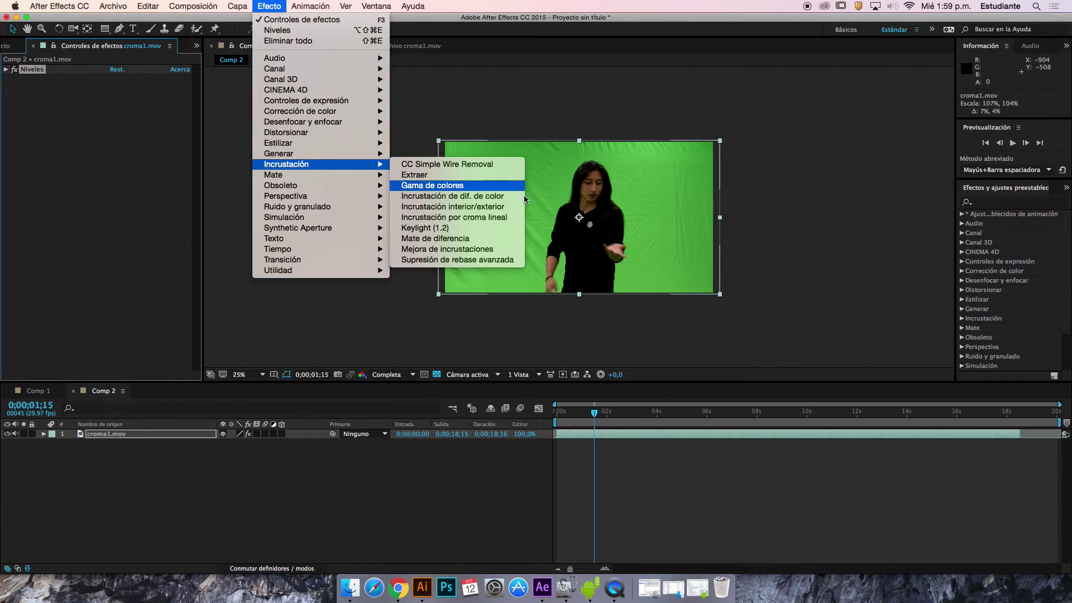
pyautogui.click(479, 233)
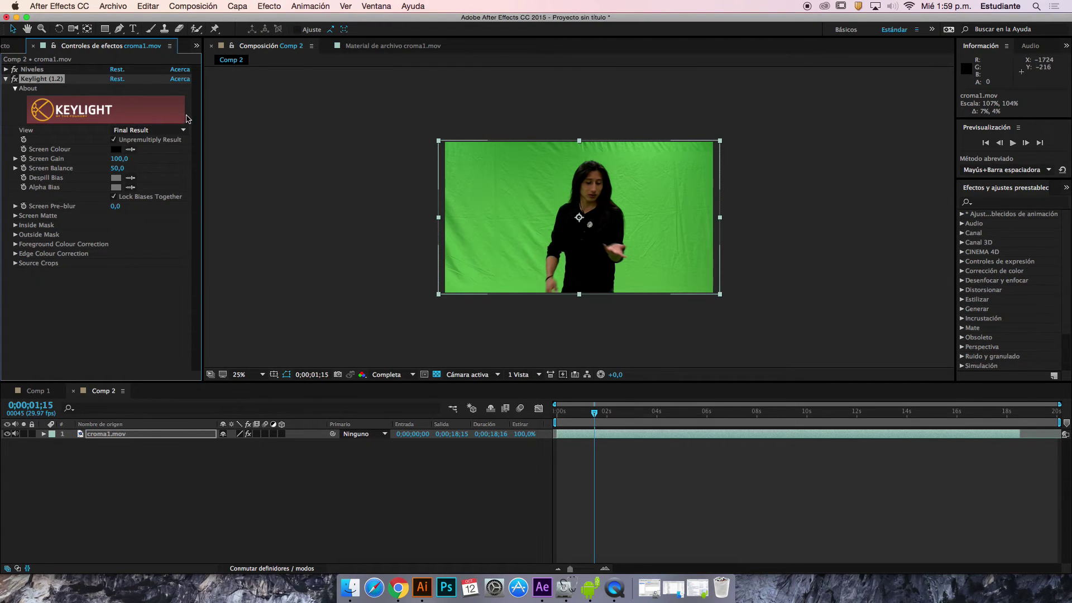
pyautogui.click(131, 150)
pyautogui.click(615, 196)
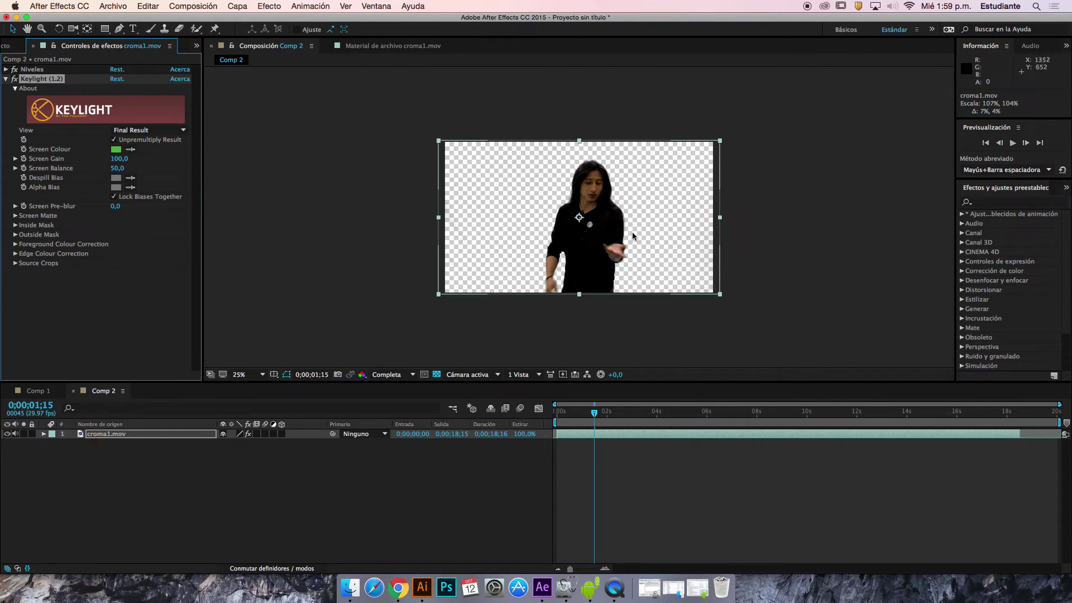
# - Inspect the keyed man's edges up close at several times in the clip, ending at 0;00;07;04
pyautogui.press('.')
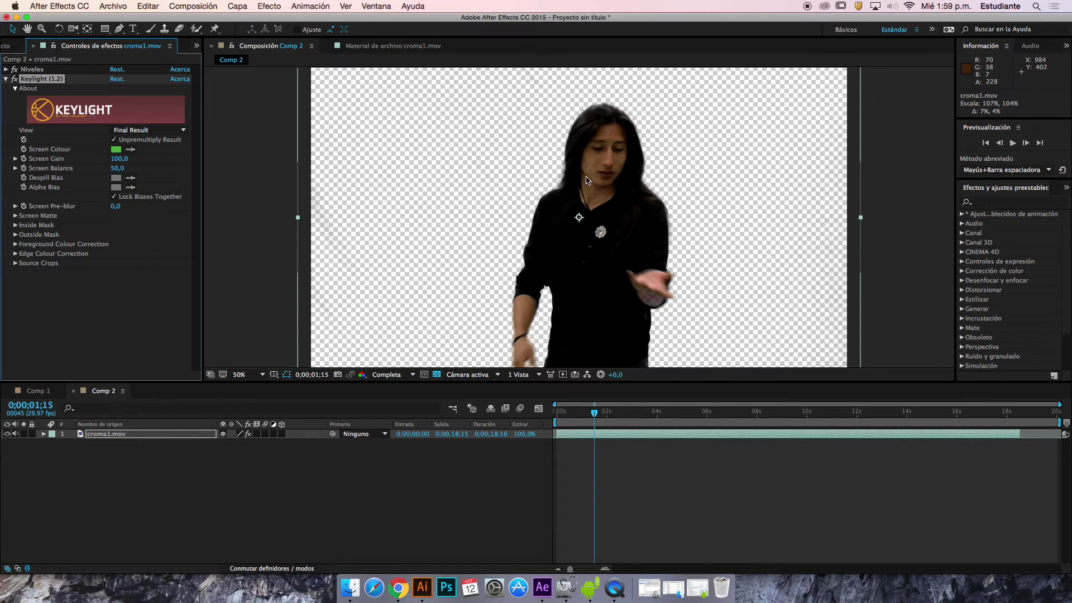
pyautogui.scroll(1, 585, 180)
pyautogui.scroll(1, 608, 219)
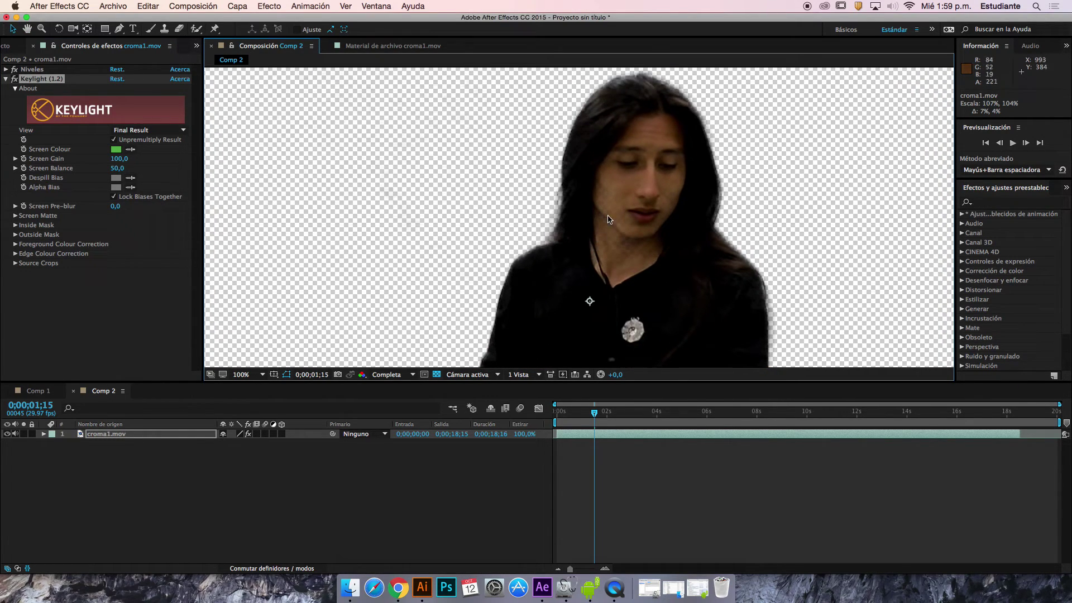
pyautogui.moveTo(604, 220); pyautogui.dragTo(621, 234)
pyautogui.moveTo(594, 413); pyautogui.dragTo(711, 416)
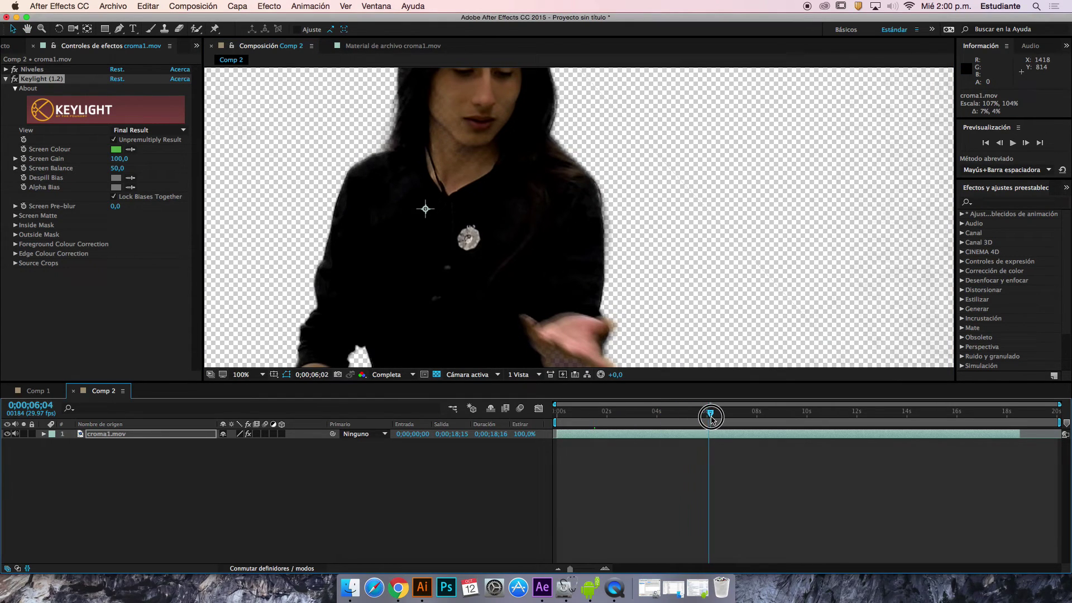
pyautogui.click(843, 415)
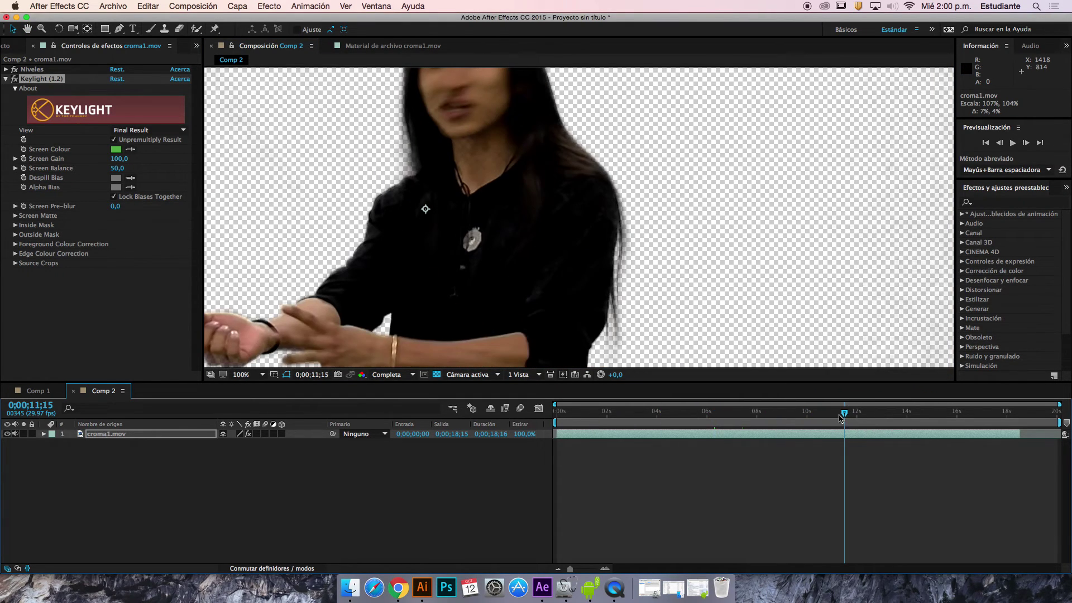
pyautogui.click(910, 414)
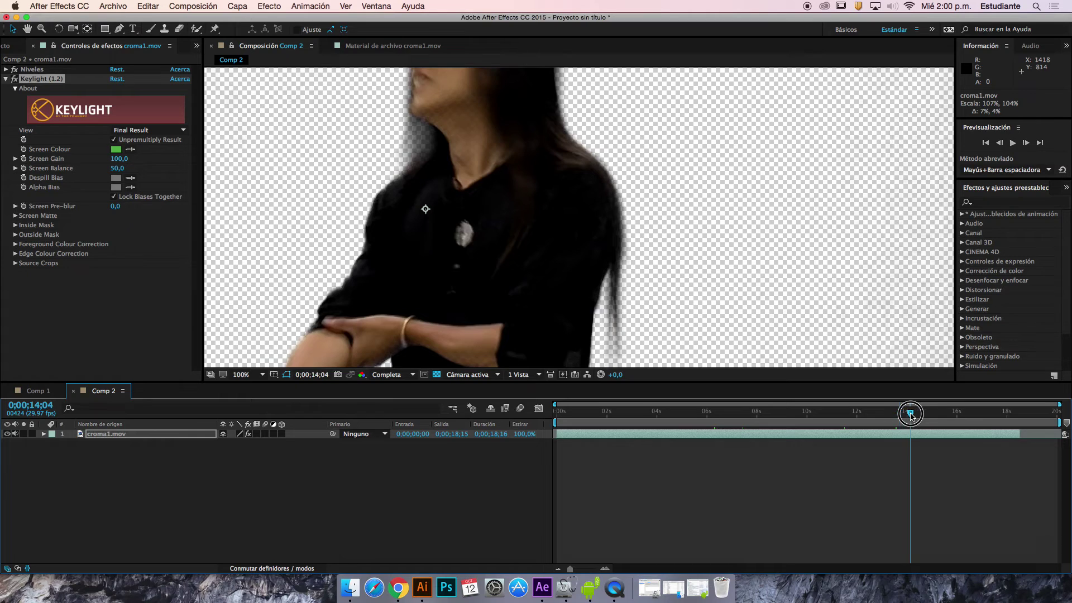
pyautogui.moveTo(912, 414); pyautogui.dragTo(925, 414)
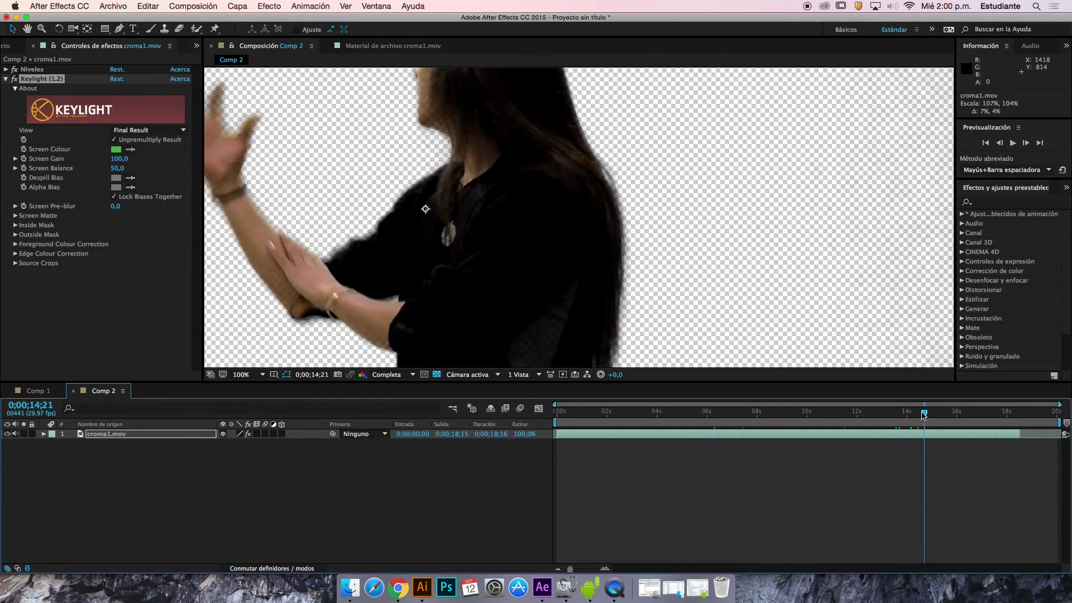
pyautogui.scroll(-4, 607, 262)
pyautogui.scroll(2, 642, 274)
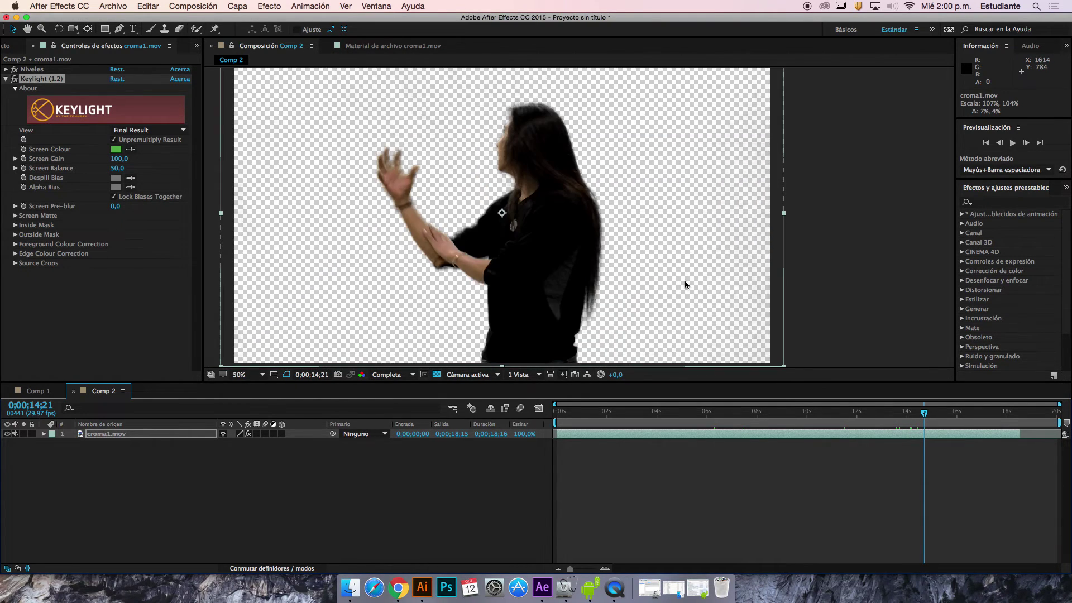
pyautogui.moveTo(742, 418)
pyautogui.mouseDown()
pyautogui.moveTo(775, 414)
pyautogui.moveTo(735, 414)
pyautogui.mouseUp()
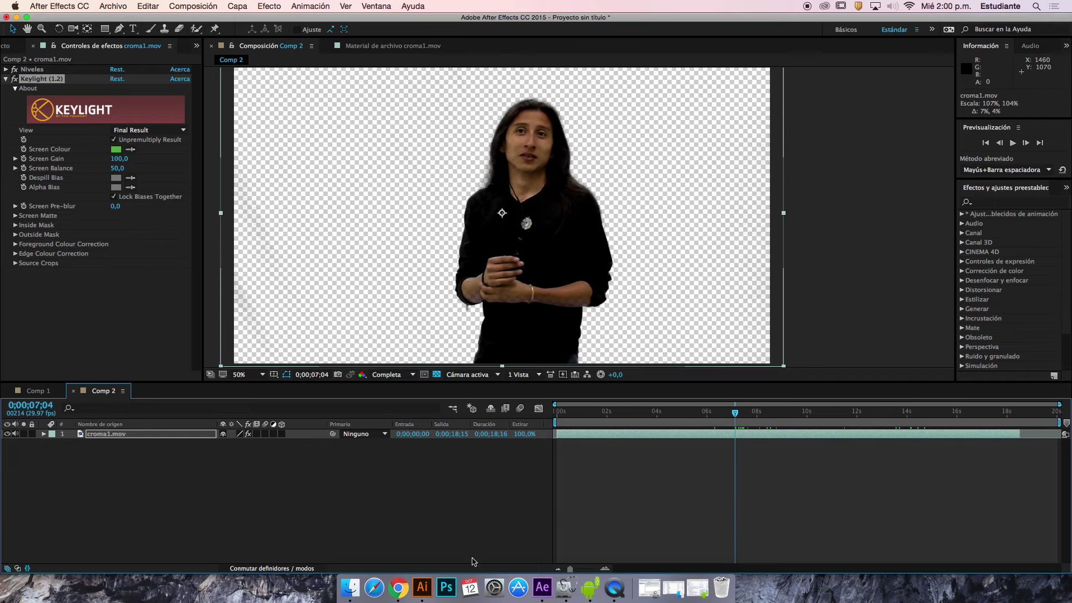
pyautogui.rightClick(365, 513)
pyautogui.moveTo(391, 466)
pyautogui.click(558, 500)
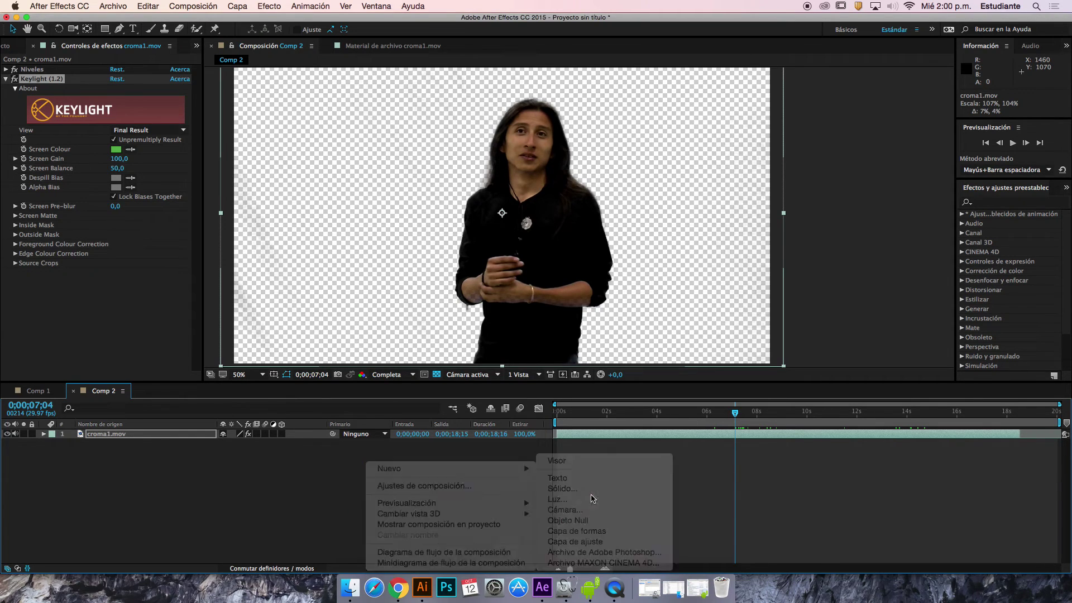
pyautogui.click(582, 368)
# - Create a red 1920 × 1080 px solid in Comp 2 and place it beneath the croma1.mov layer
pyautogui.rightClick(337, 496)
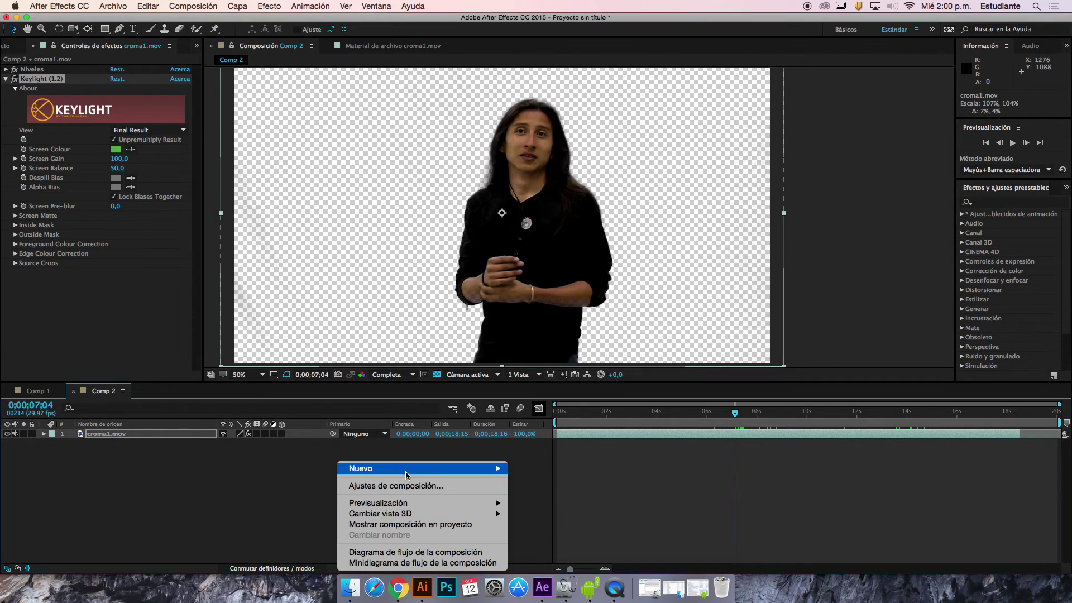
pyautogui.moveTo(405, 470)
pyautogui.click(531, 488)
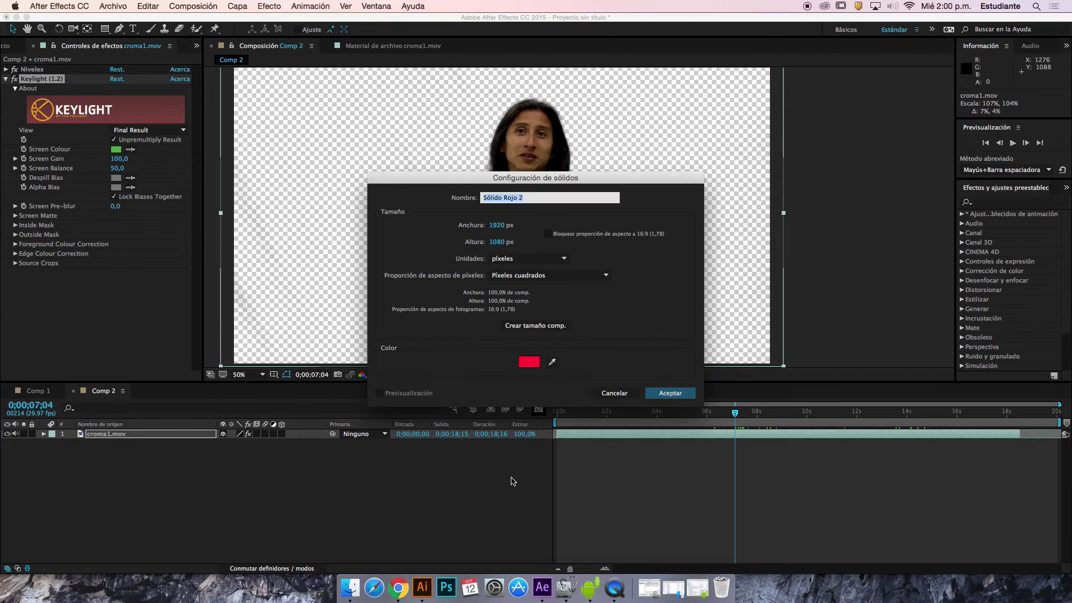
pyautogui.press('Return')
pyautogui.moveTo(203, 435)
pyautogui.mouseDown()
pyautogui.moveTo(203, 462)
pyautogui.moveTo(203, 452)
pyautogui.mouseUp()
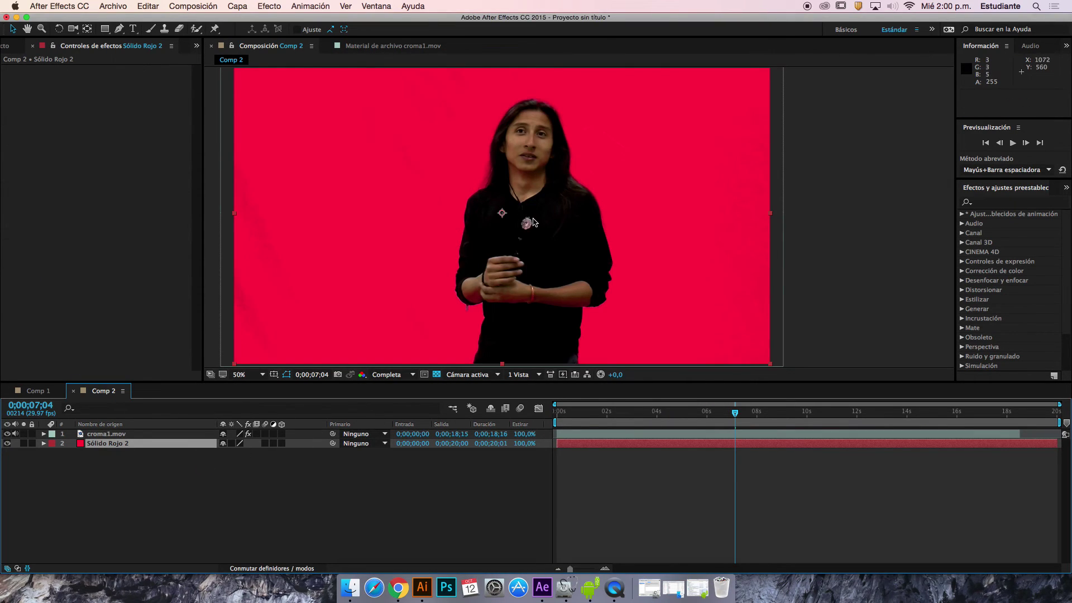
# - Go to 0;00;03;05 and examine the key against the red solid for backdrop residue along the frame edges and around the man
pyautogui.moveTo(664, 413); pyautogui.dragTo(634, 417)
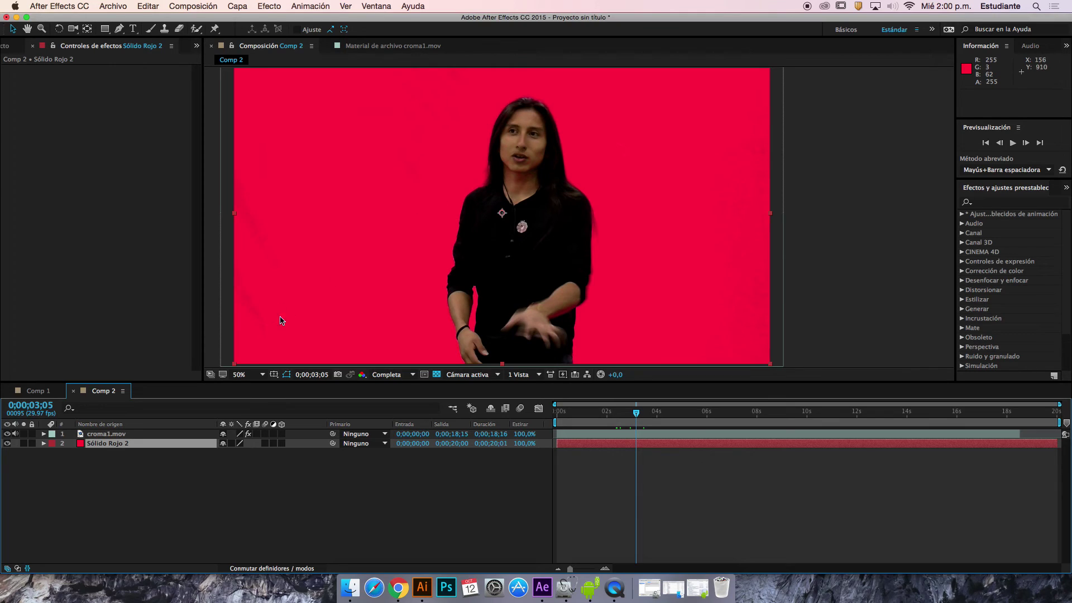
pyautogui.press(',')
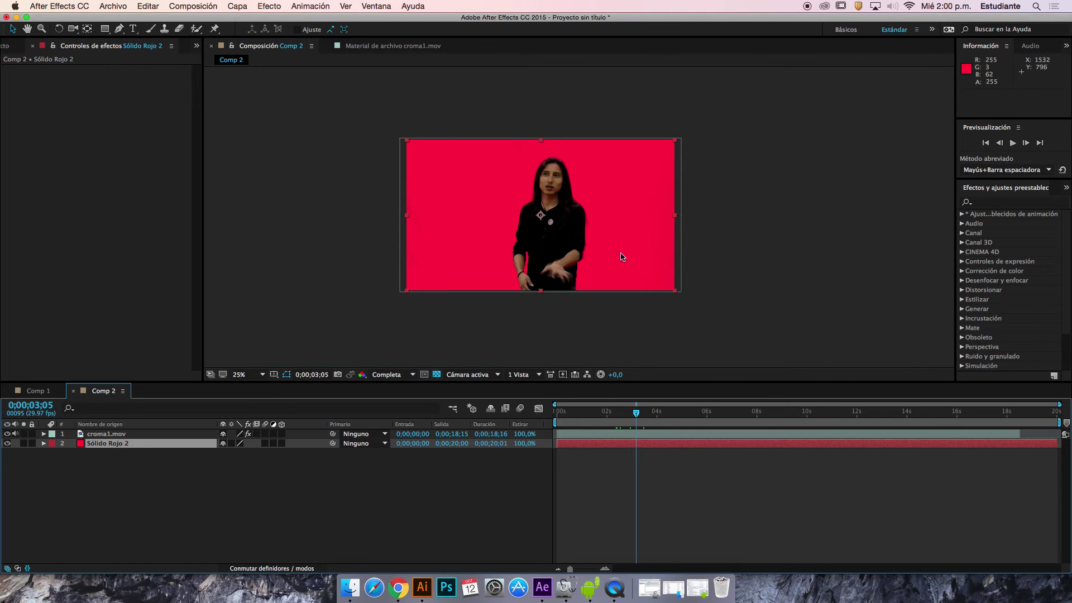
pyautogui.press('.')
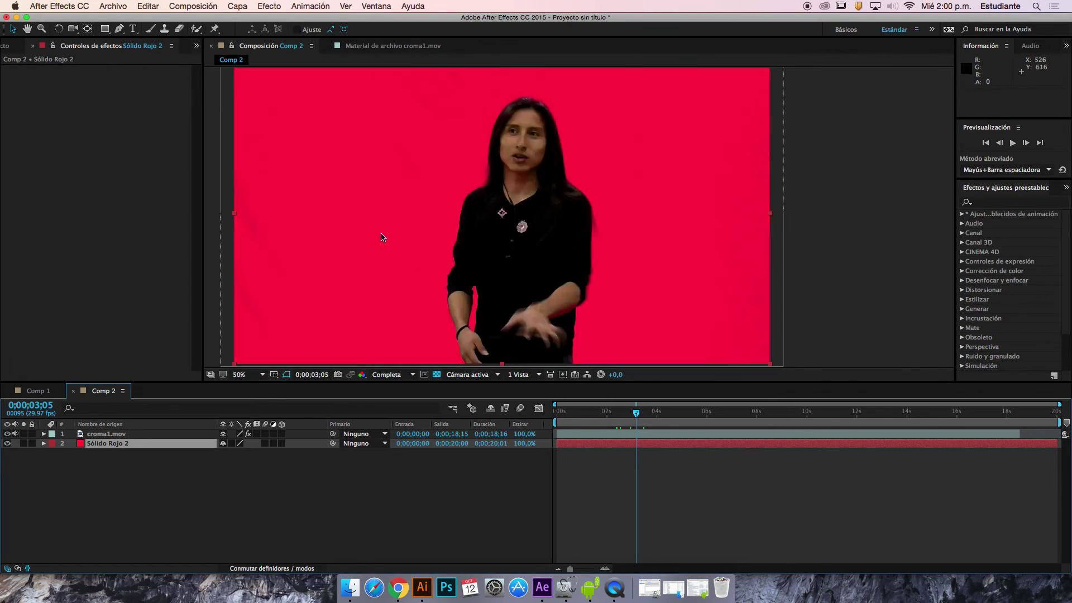
pyautogui.press('.')
pyautogui.moveTo(304, 252); pyautogui.dragTo(503, 232)
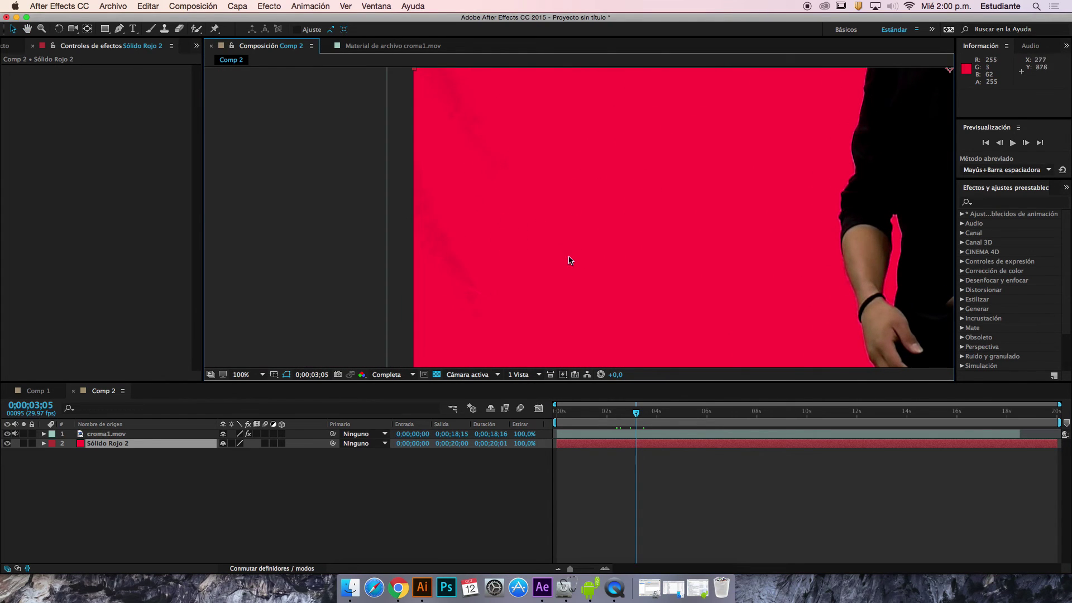
pyautogui.scroll(10, 568, 261)
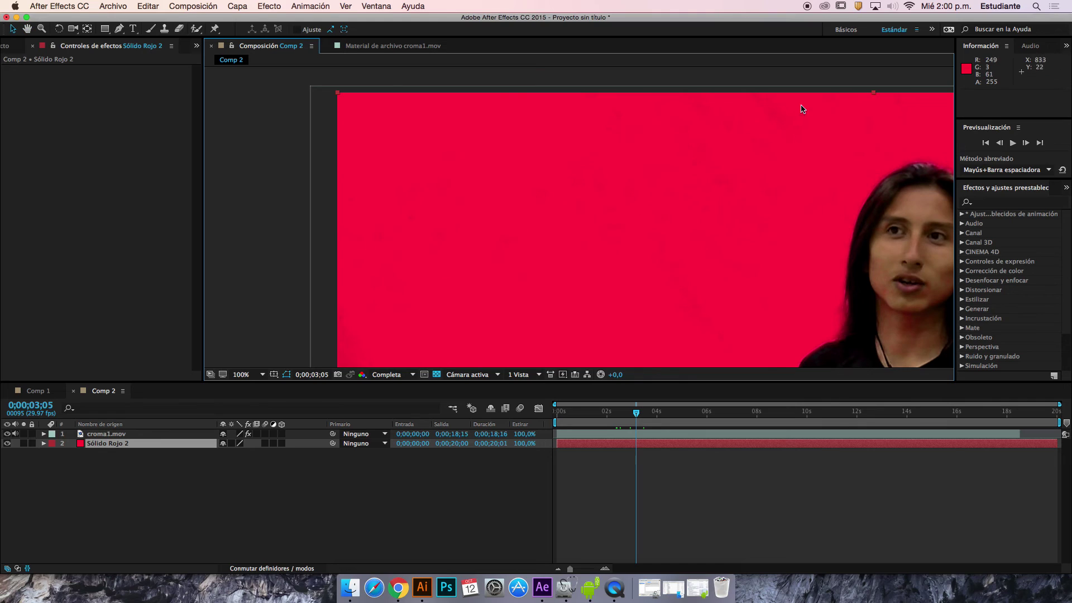
pyautogui.moveTo(801, 113); pyautogui.dragTo(712, 160)
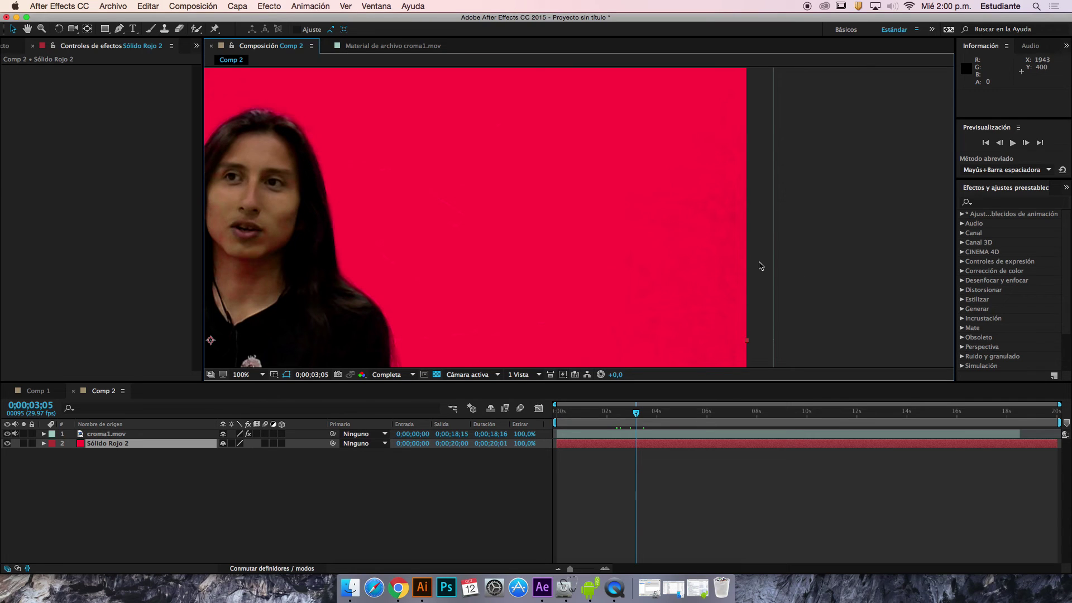
pyautogui.scroll(-10, 759, 266)
pyautogui.moveTo(682, 182); pyautogui.dragTo(813, 235)
pyautogui.press('v')
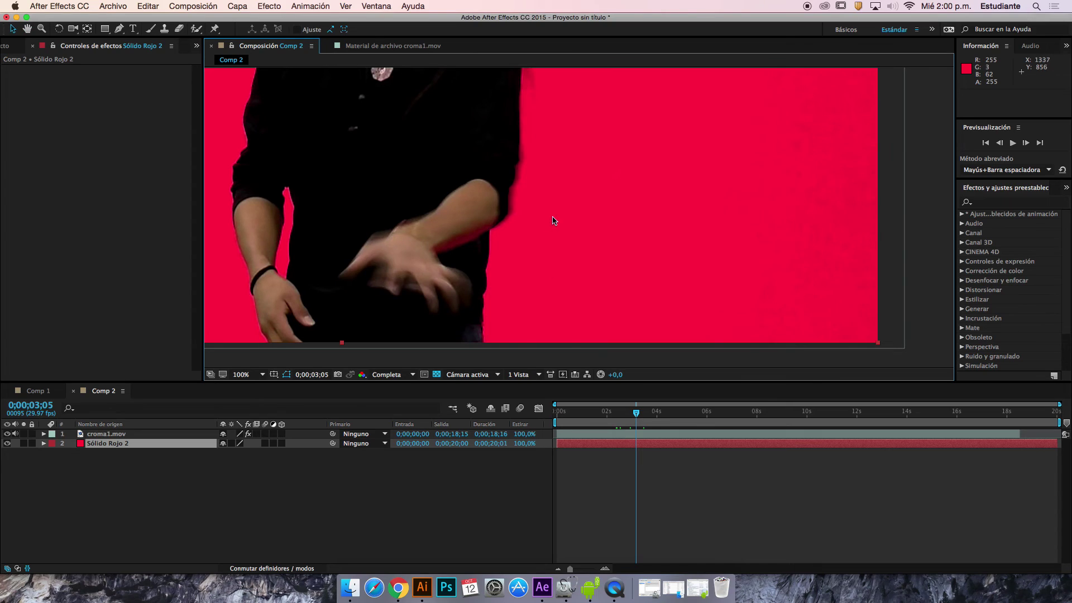
pyautogui.press(',')
pyautogui.press(',')
pyautogui.press(',')
pyautogui.press(',')
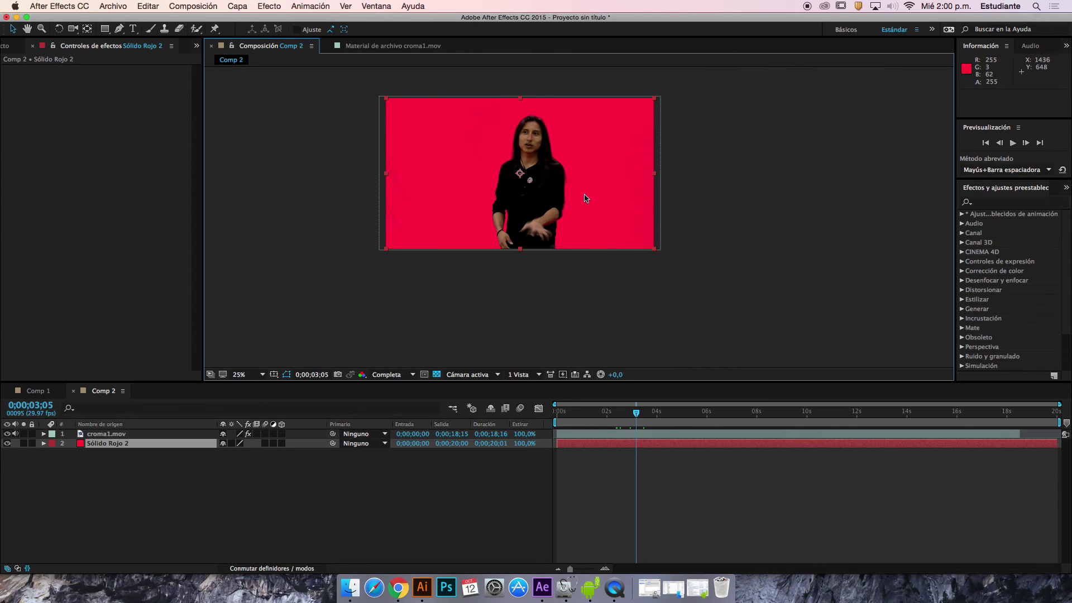
# - Switch the Keylight View of the croma1.mov layer to Screen Matte
pyautogui.click(122, 435)
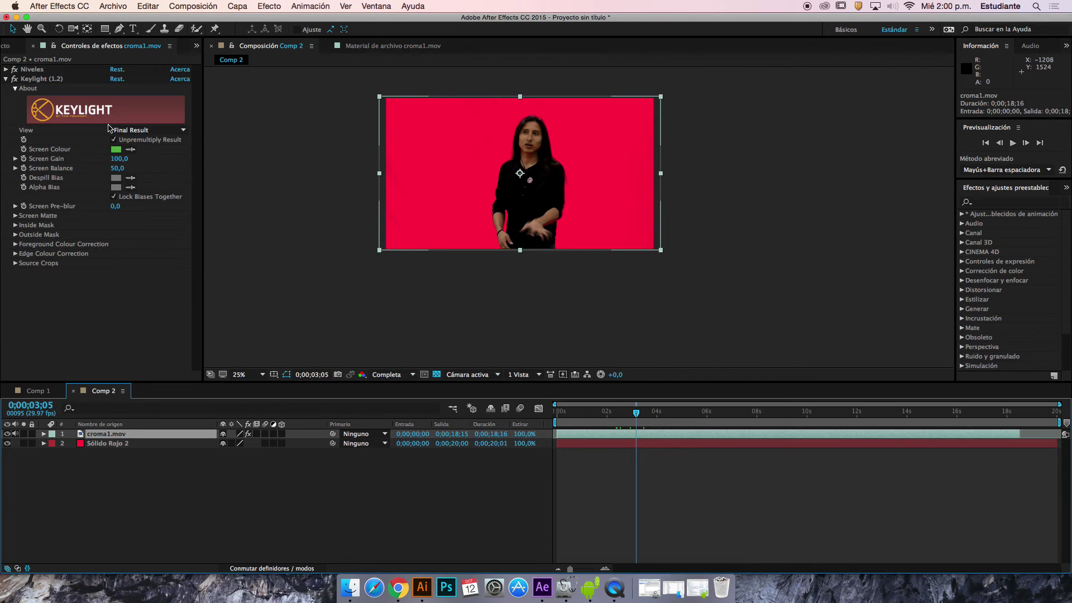
pyautogui.click(169, 134)
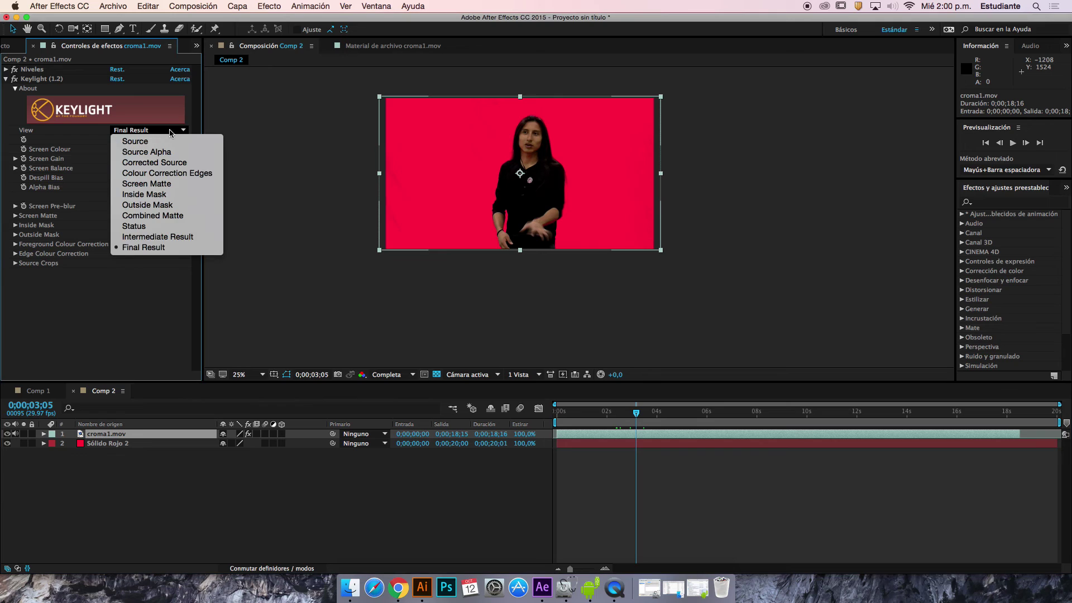
pyautogui.click(159, 186)
# - Examine the screen matte for grey areas in the backdrop and the silhouette at 0;00;03;05, 0;00;14;17, 0;00;16;29 and 0;00;11;04
pyautogui.scroll(2, 610, 143)
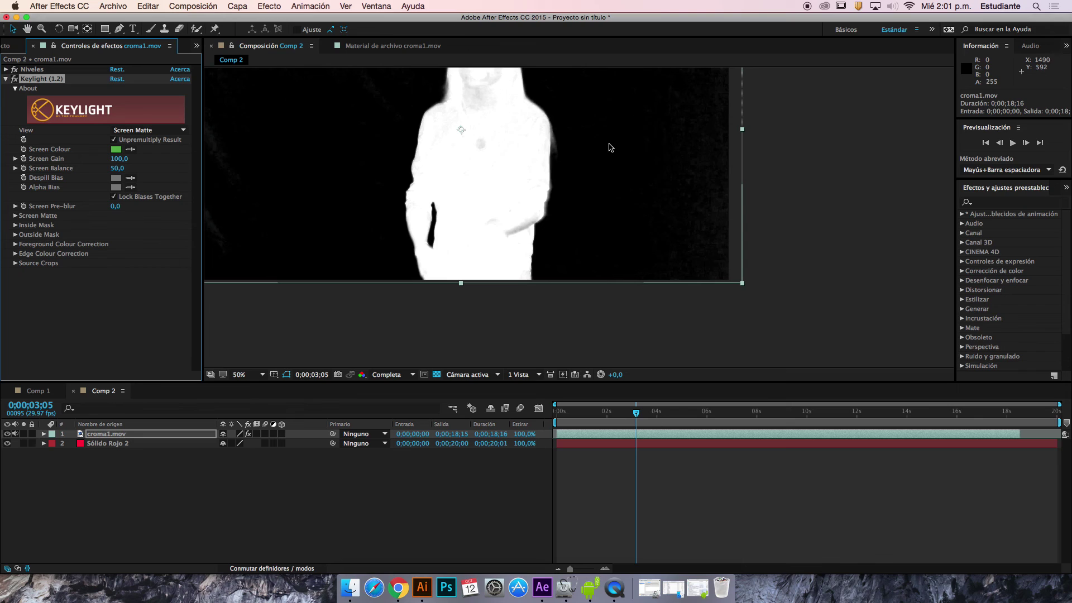
pyautogui.moveTo(342, 158); pyautogui.dragTo(563, 175)
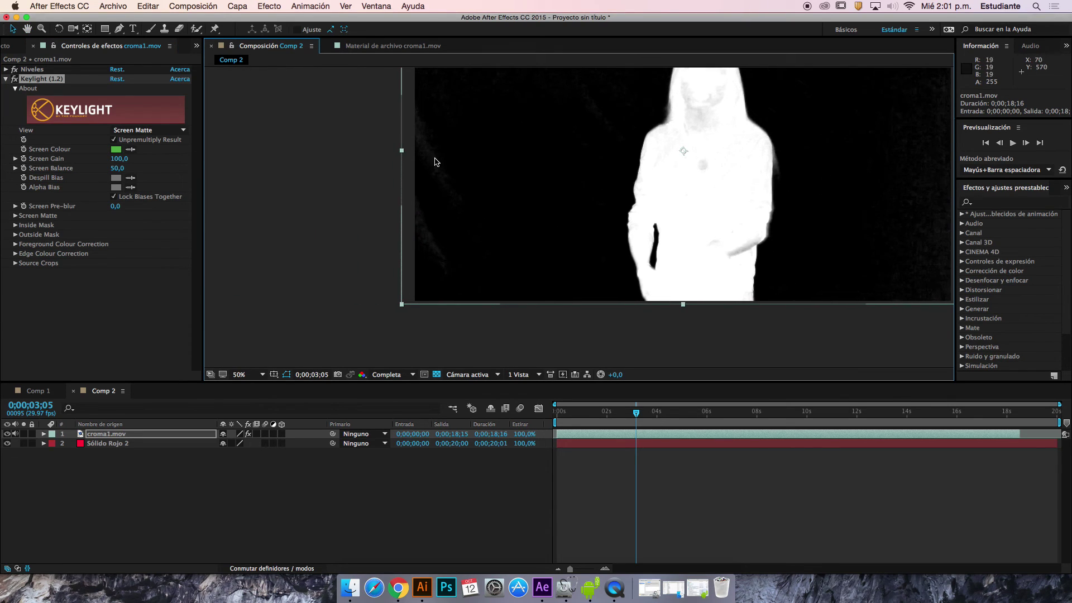
pyautogui.moveTo(433, 168); pyautogui.dragTo(525, 206)
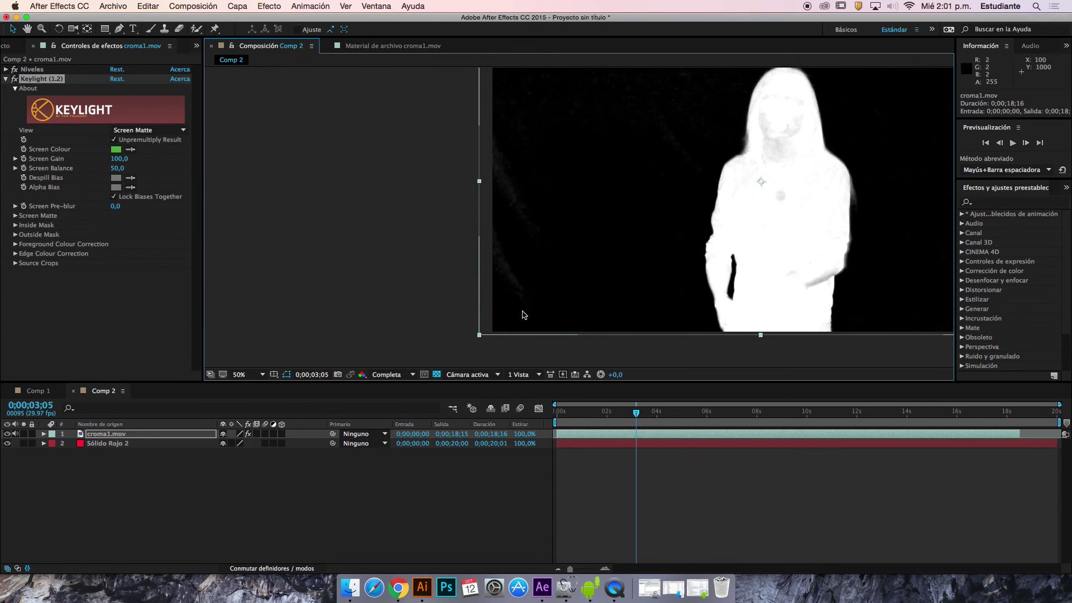
pyautogui.moveTo(596, 413); pyautogui.dragTo(921, 413)
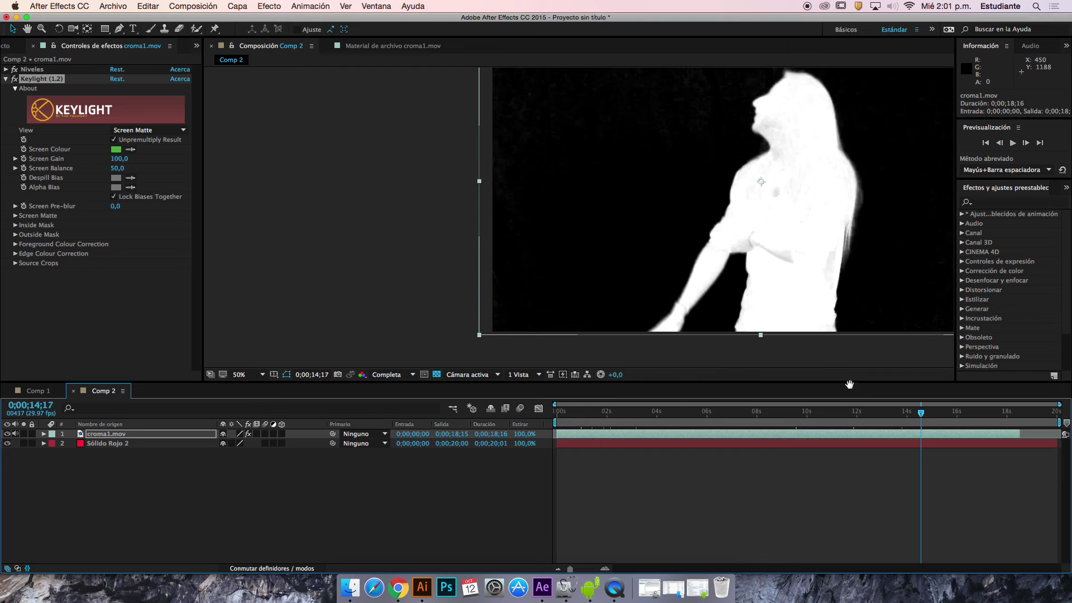
pyautogui.moveTo(749, 223); pyautogui.dragTo(655, 222)
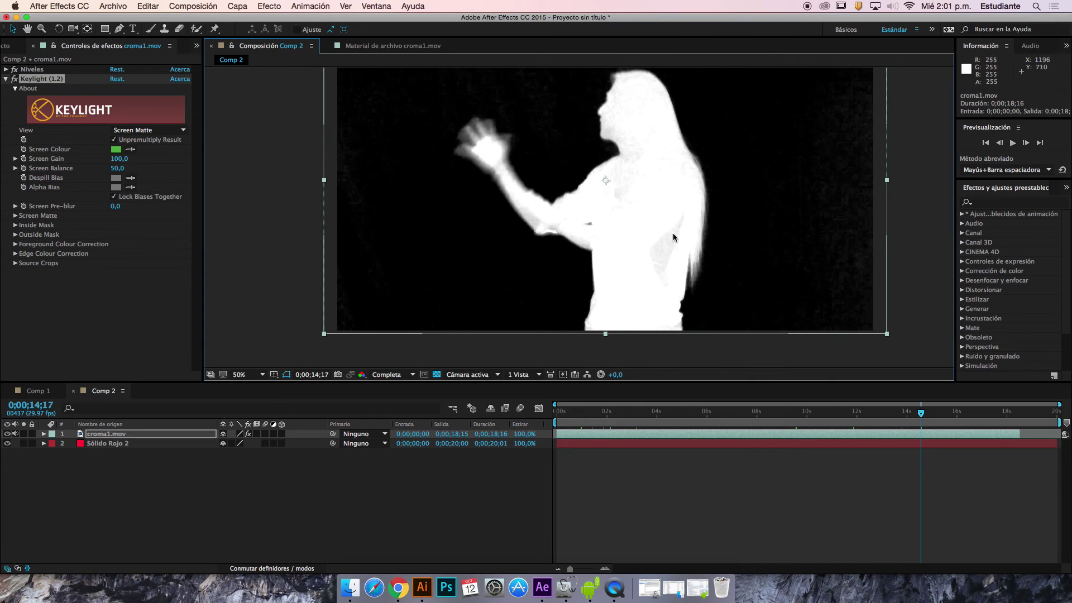
pyautogui.click(965, 412)
pyautogui.moveTo(965, 412); pyautogui.dragTo(981, 412)
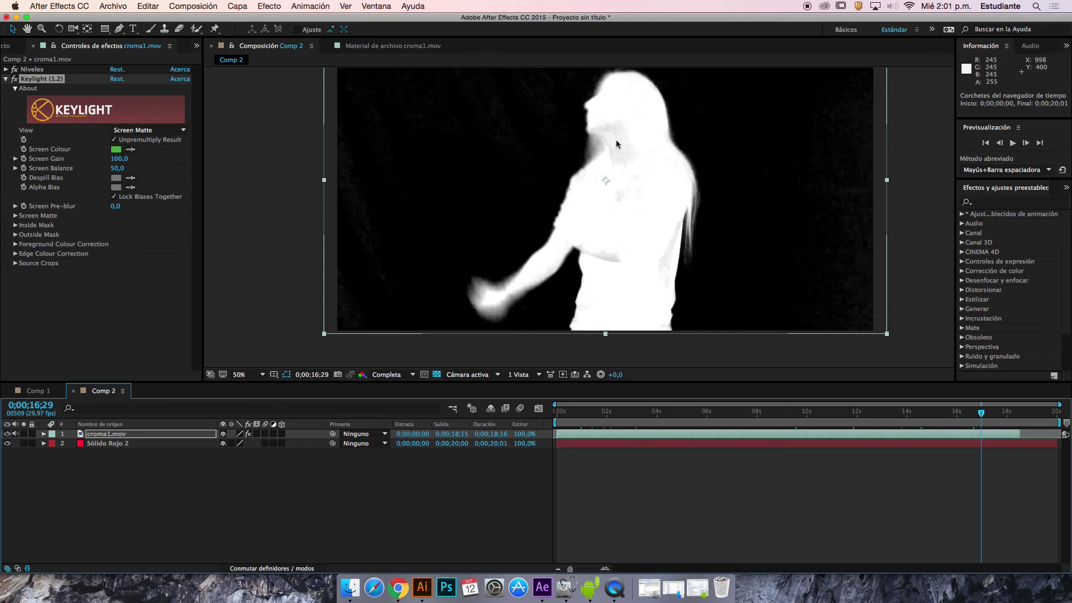
pyautogui.click(835, 411)
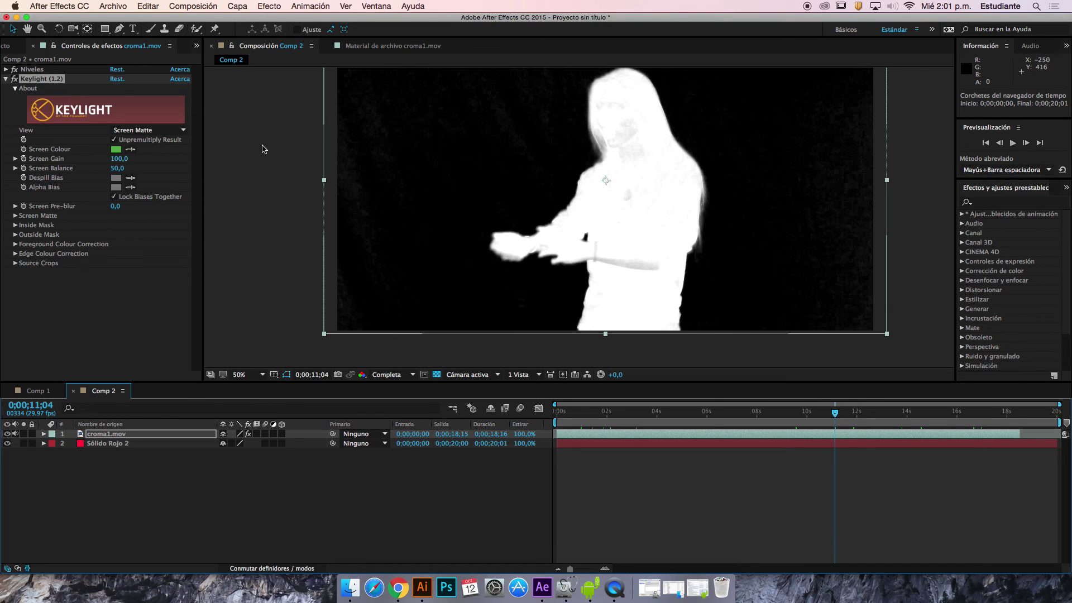
# - Set Keylight's Screen Matte Clip Black to 14 and Clip White to 82, and check the matte at 0;00;06;10
pyautogui.click(31, 220)
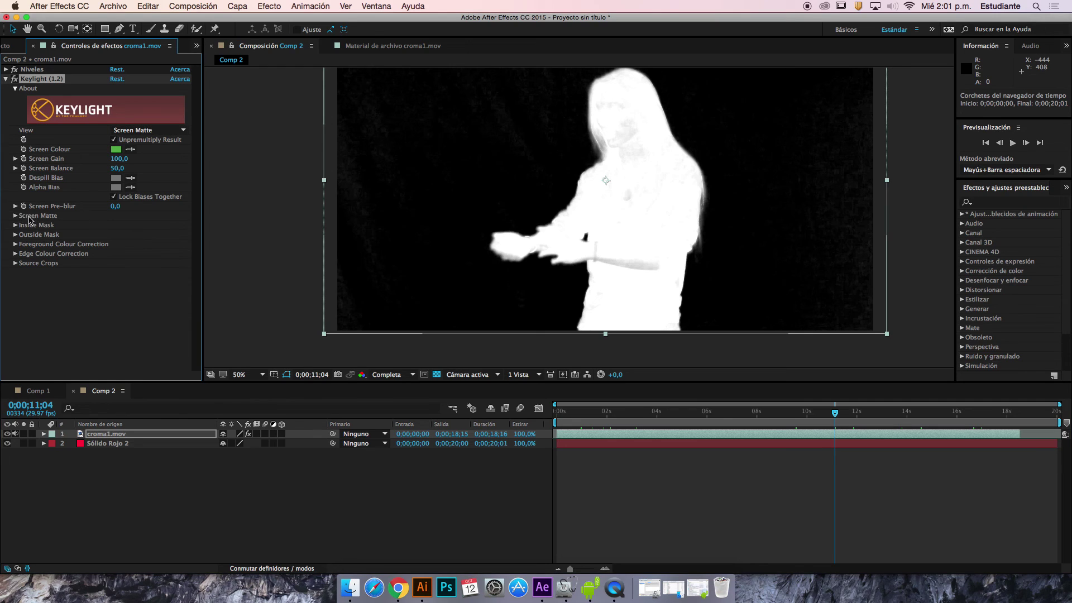
pyautogui.click(16, 216)
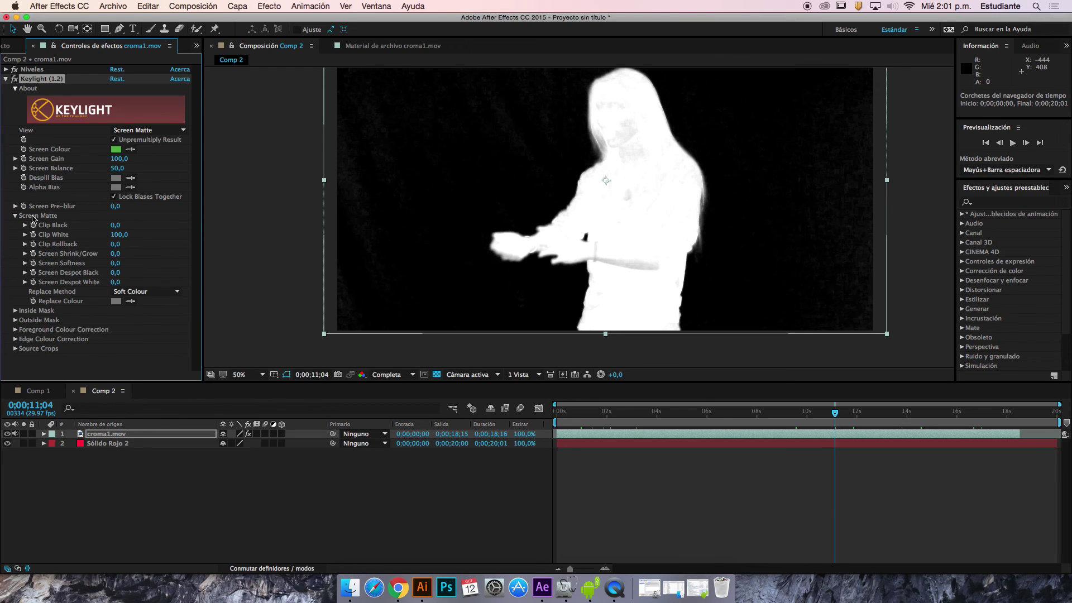
pyautogui.moveTo(117, 228); pyautogui.dragTo(122, 229)
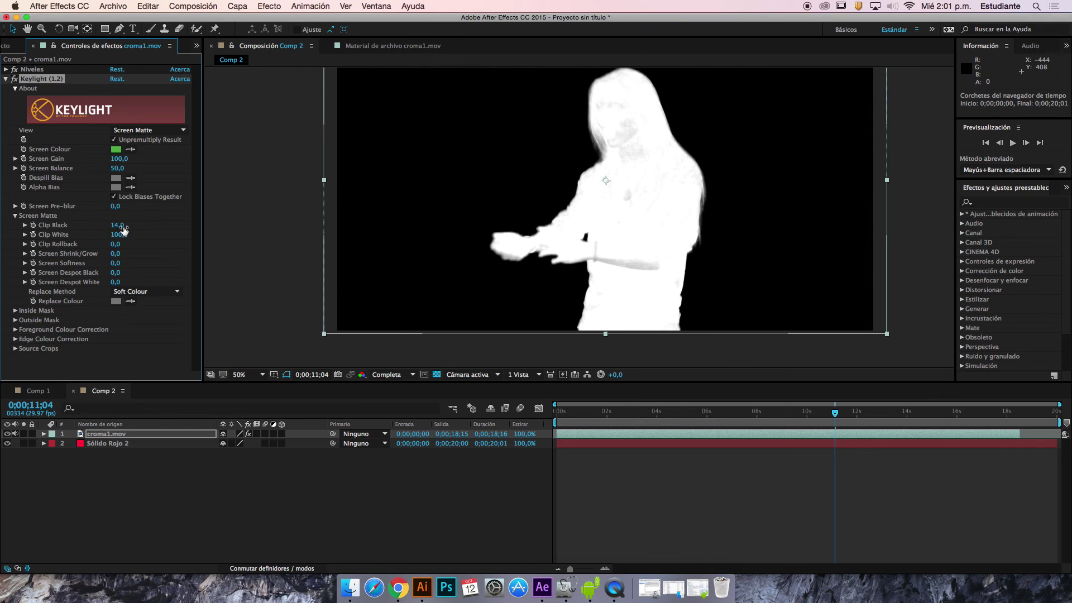
pyautogui.click(116, 235)
pyautogui.moveTo(116, 235); pyautogui.dragTo(107, 235)
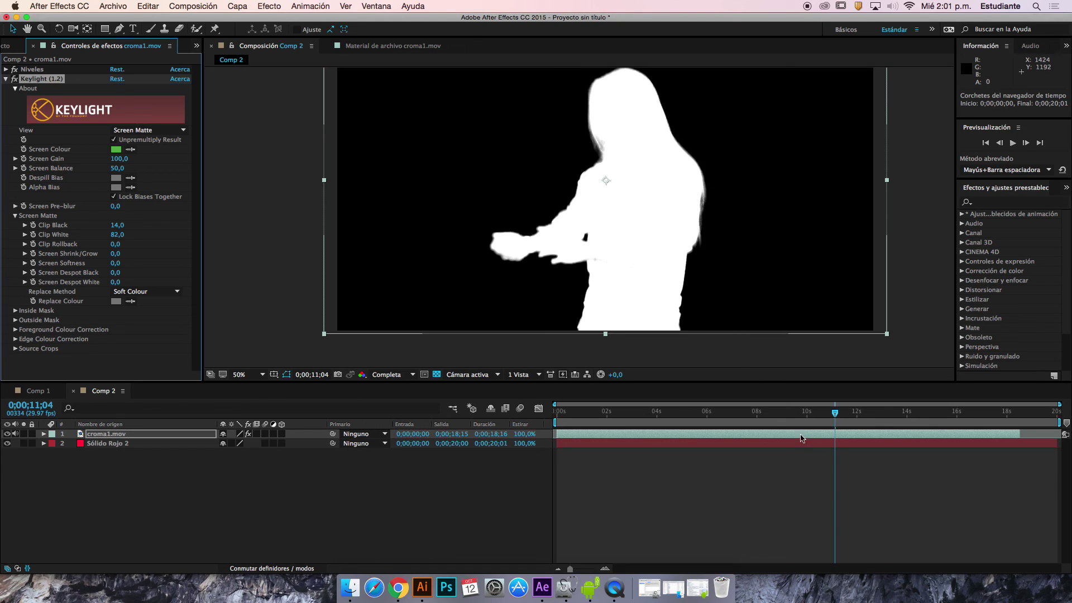
pyautogui.click(726, 414)
pyautogui.moveTo(725, 416); pyautogui.dragTo(715, 414)
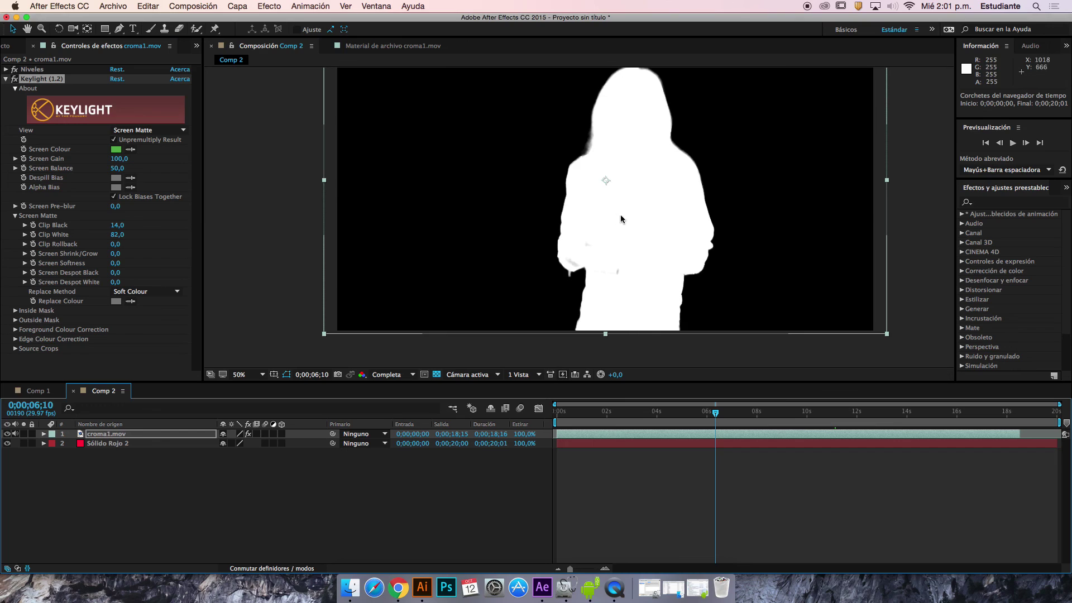